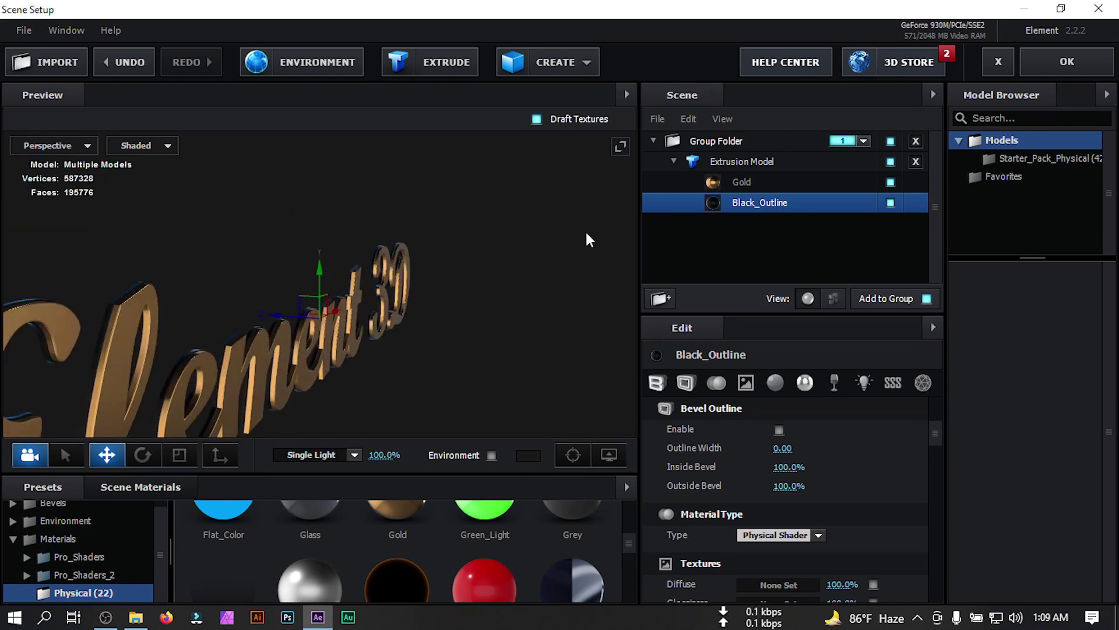
# Step: Rename the gold and black outline extrusion model in the scene as Logo Bottom
pyautogui.click(675, 159)
pyautogui.rightClick(739, 162)
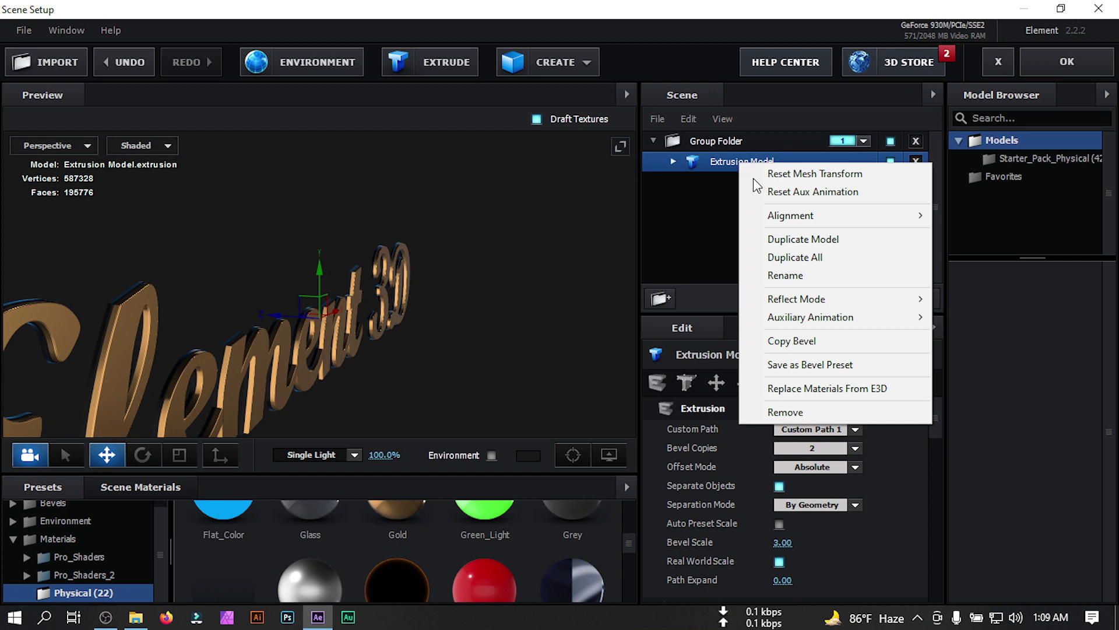
pyautogui.click(827, 275)
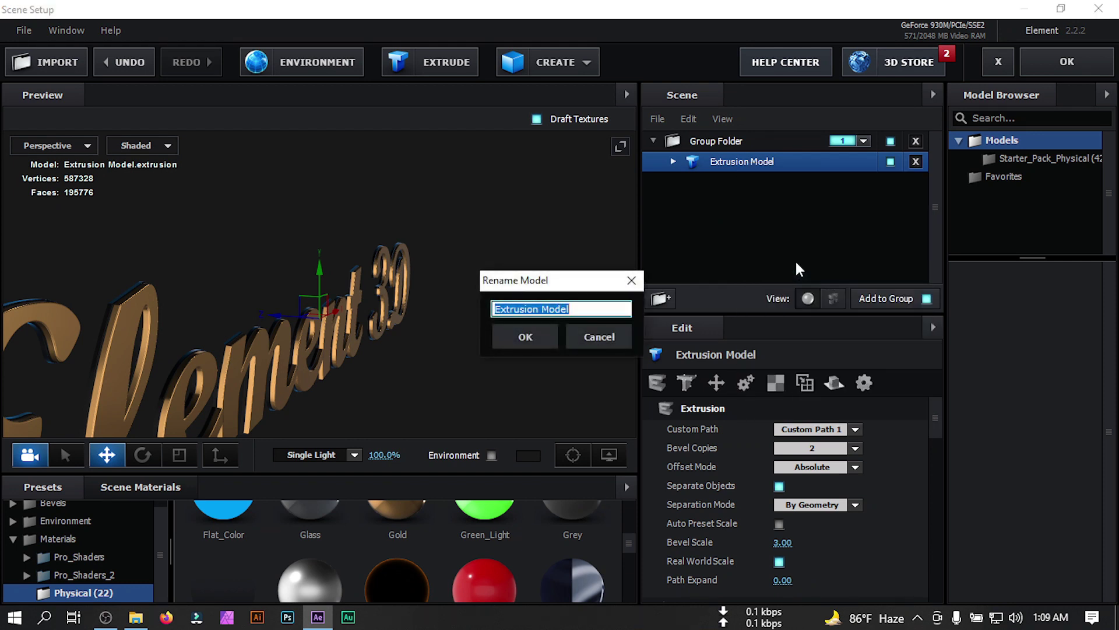
pyautogui.write('Logo Bottom')
pyautogui.press('Return')
# Step: Extrude a new text model and move it along Z until it sits against the front of Logo Bottom
pyautogui.moveTo(482, 332); pyautogui.dragTo(489, 333)
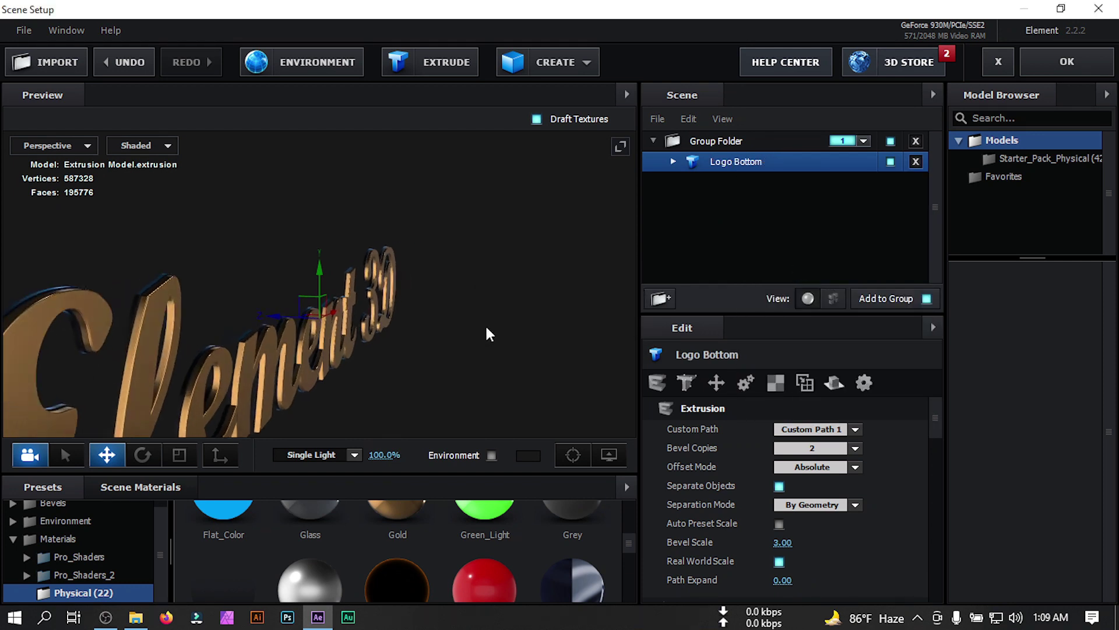
pyautogui.click(438, 65)
pyautogui.moveTo(588, 226); pyautogui.dragTo(523, 261)
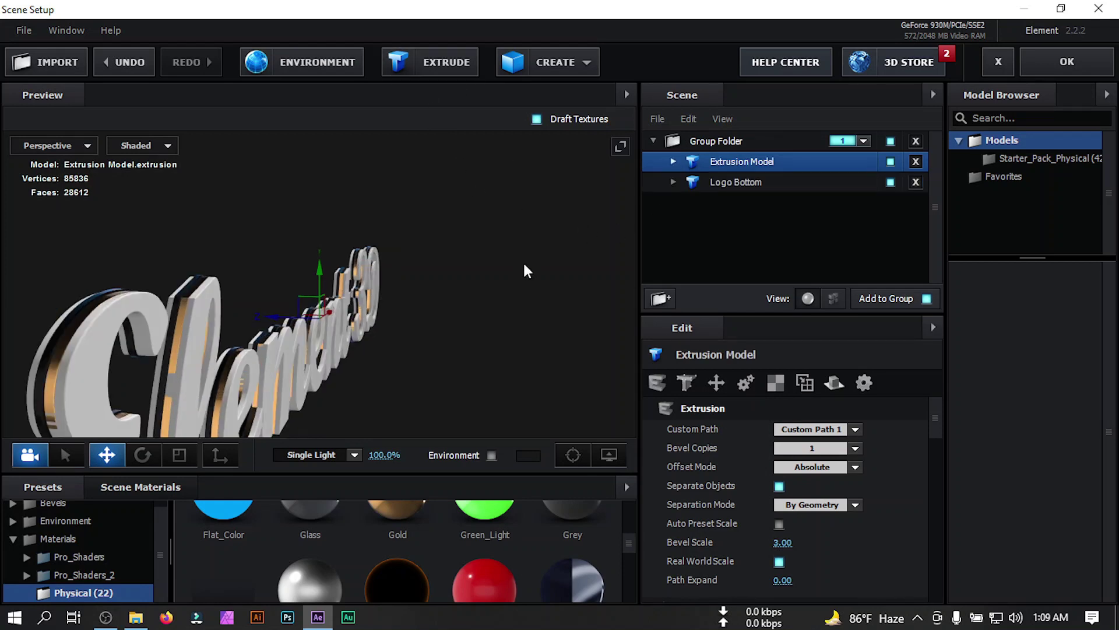
pyautogui.moveTo(267, 314); pyautogui.dragTo(283, 315)
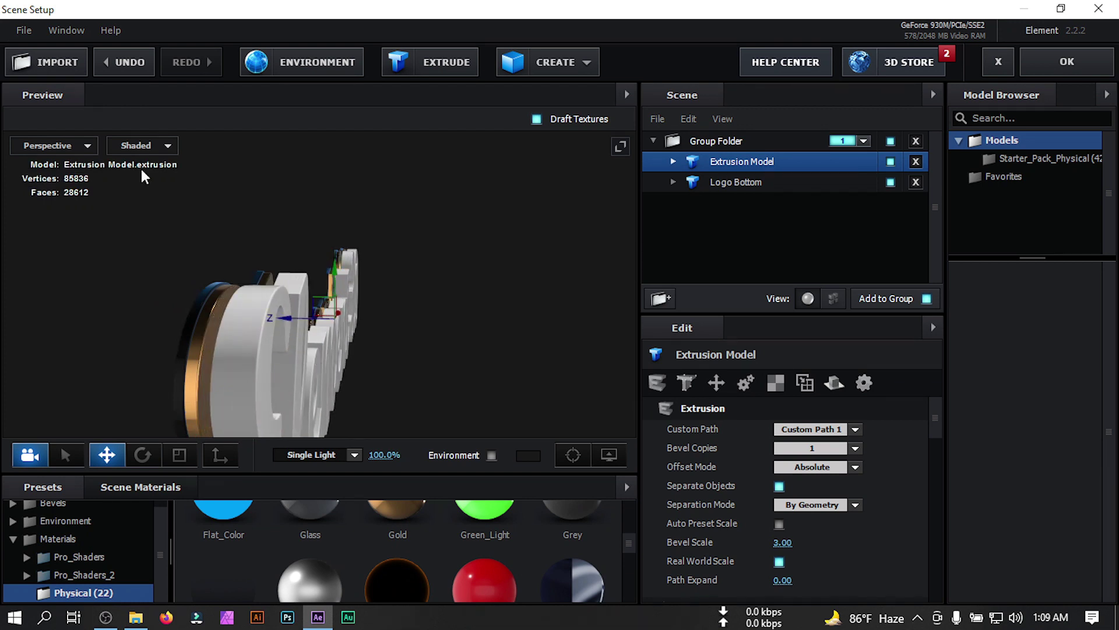
pyautogui.click(69, 144)
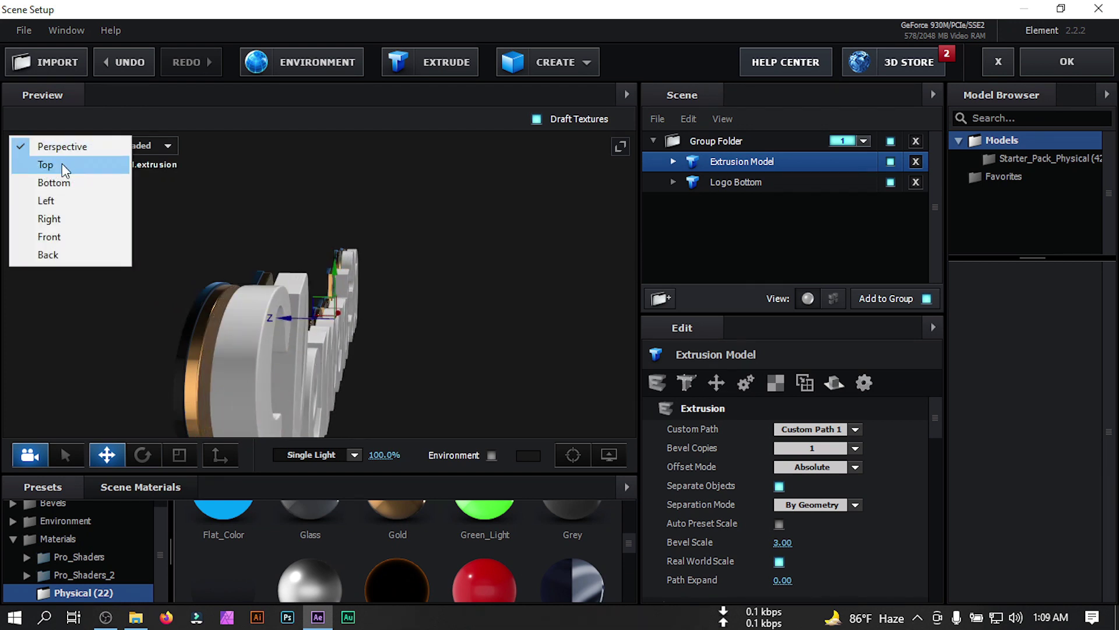
pyautogui.click(46, 165)
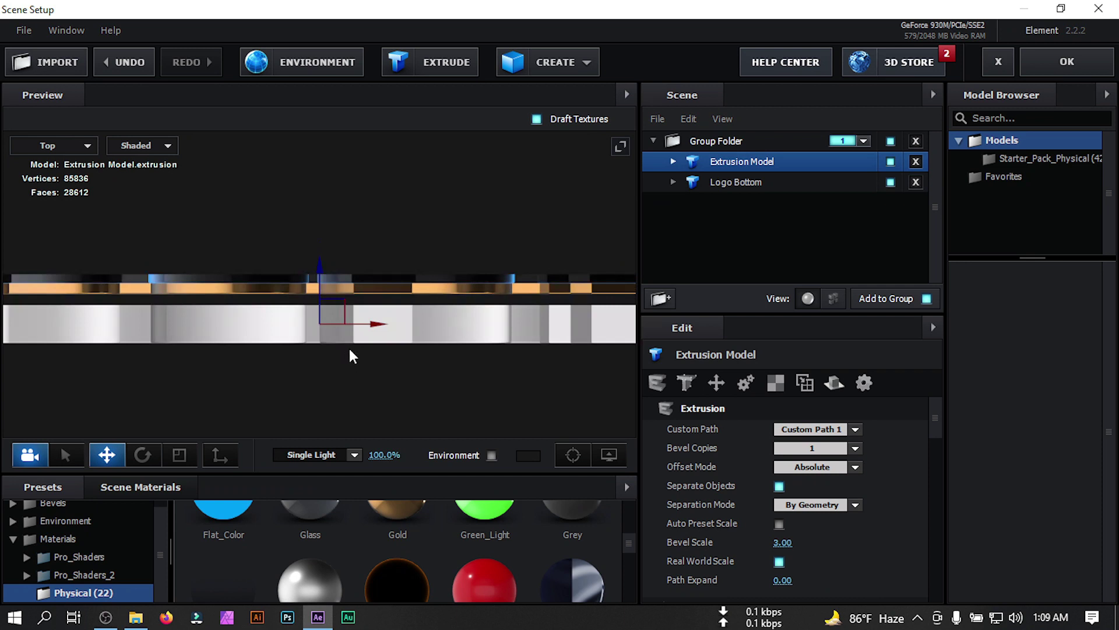
pyautogui.moveTo(318, 295); pyautogui.dragTo(317, 288)
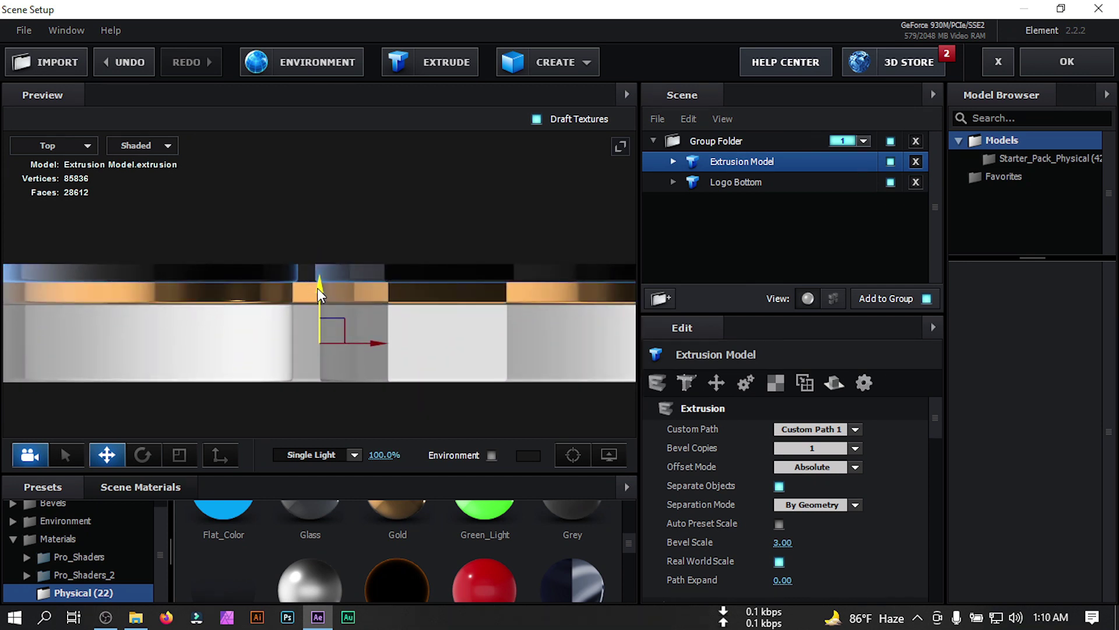
# Step: Set the Bevel 1 extrude of the new model to 0.85 and shift it back flush against Logo Bottom
pyautogui.click(671, 161)
pyautogui.click(761, 182)
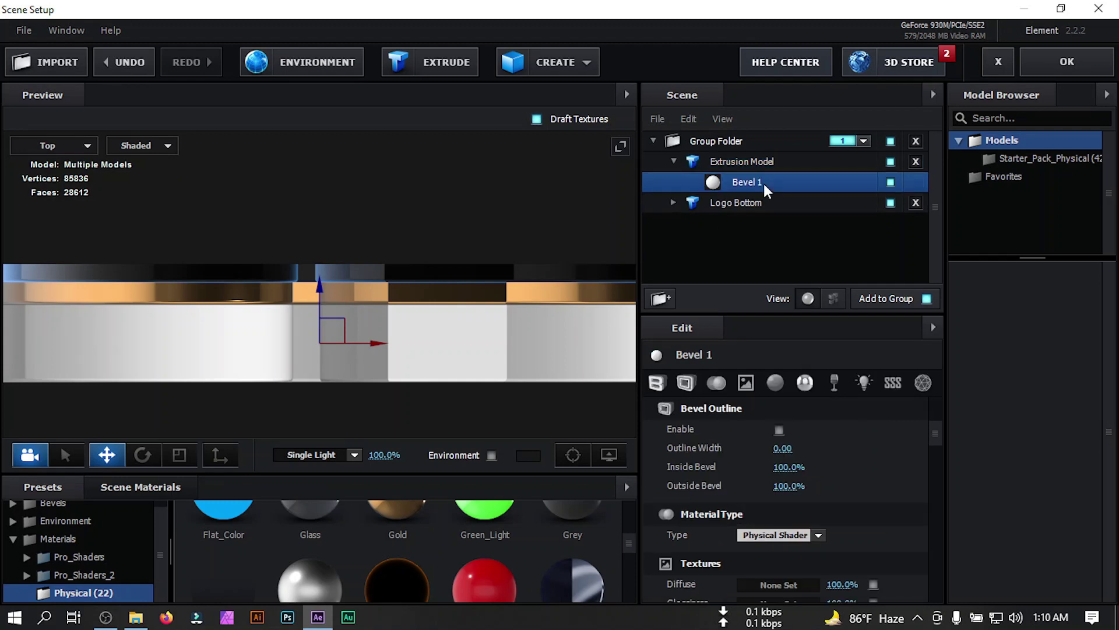
pyautogui.click(656, 383)
pyautogui.click(787, 429)
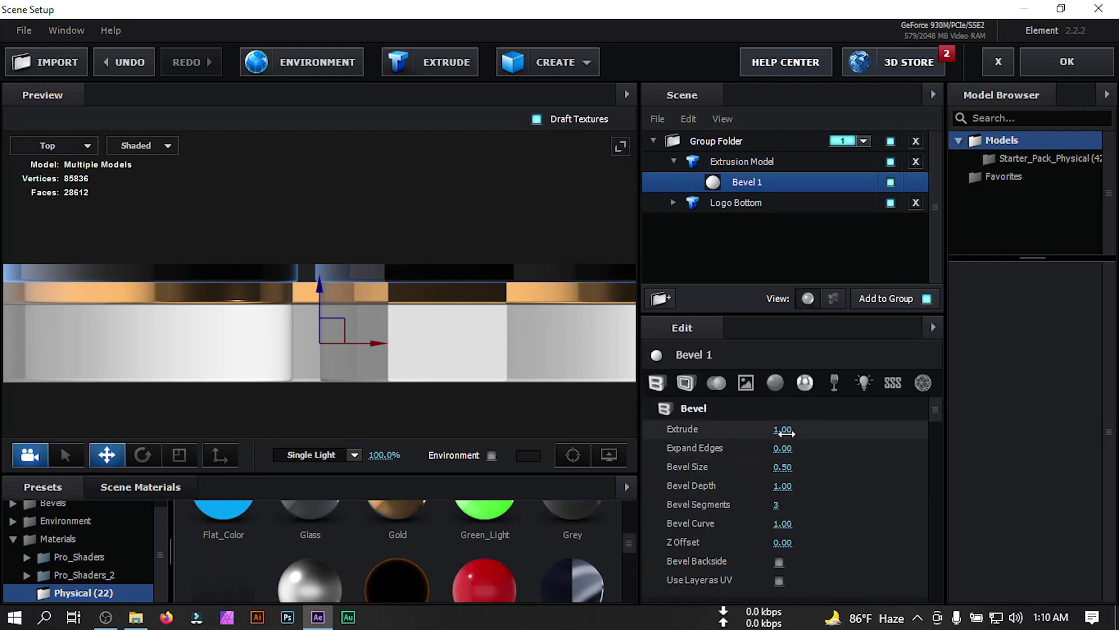
pyautogui.write('.85')
pyautogui.press('Return')
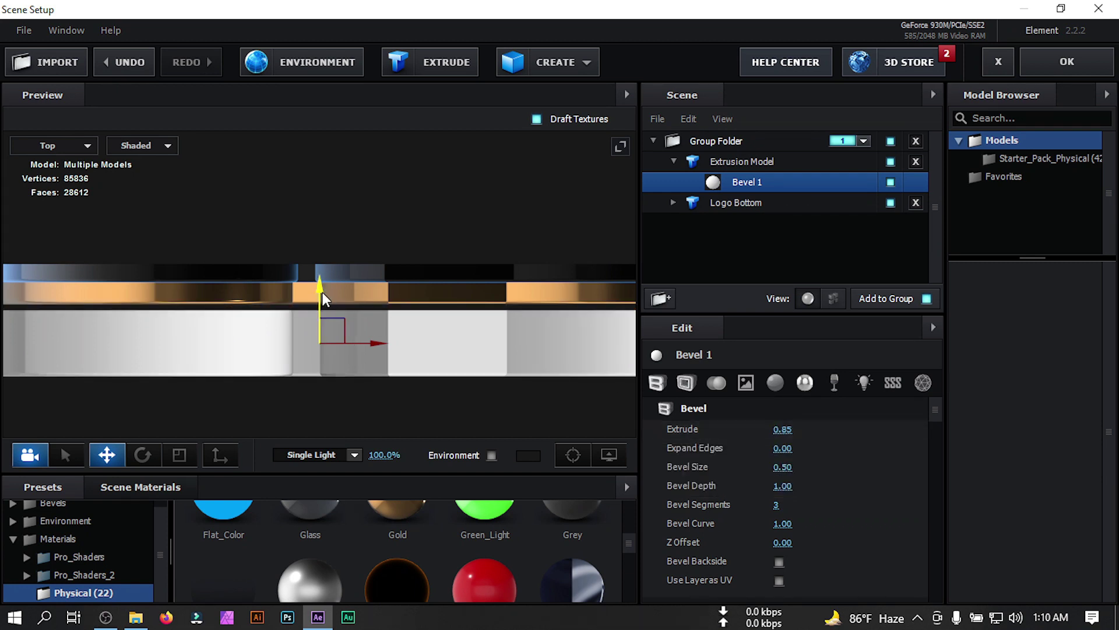
pyautogui.click(77, 144)
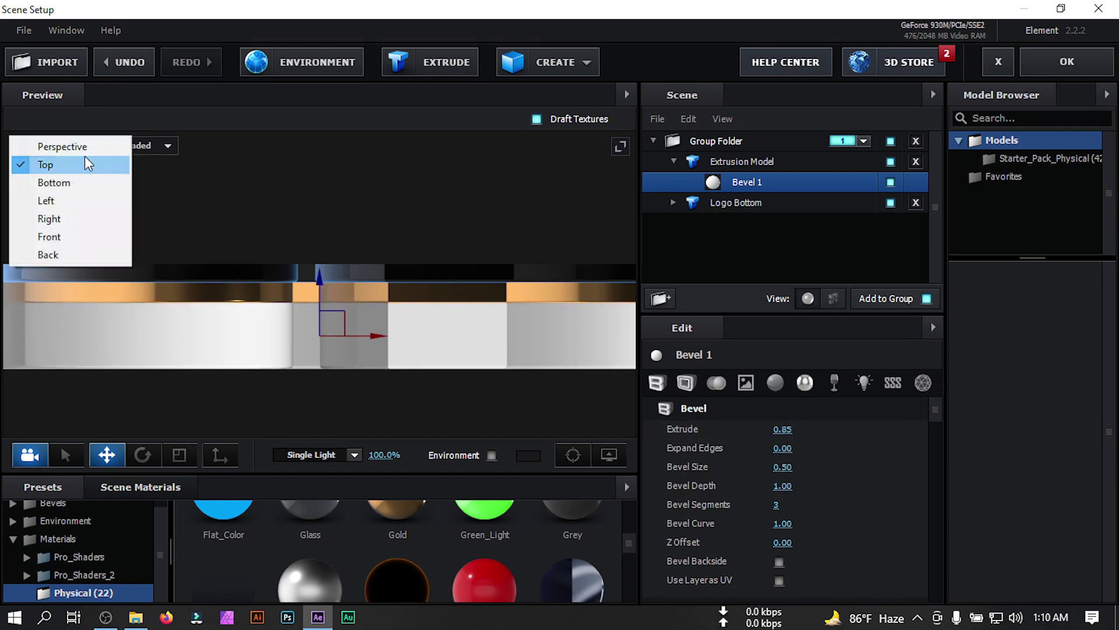
pyautogui.click(78, 149)
pyautogui.moveTo(481, 318); pyautogui.dragTo(378, 323)
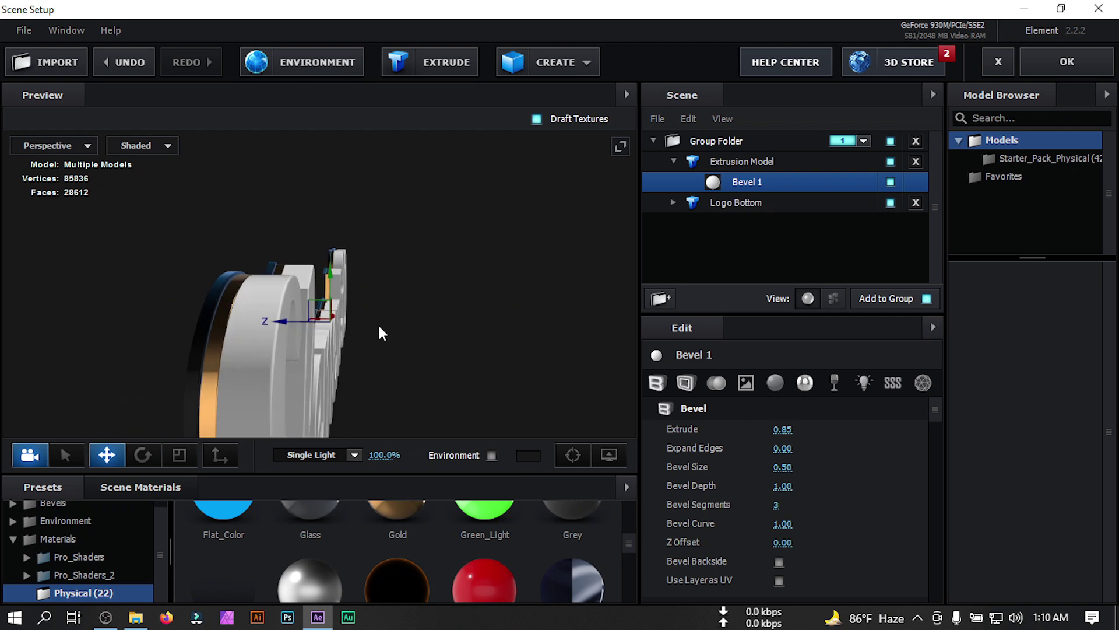
# Step: Rename the white extrusion model as Logo Body and collapse it in the scene list
pyautogui.click(741, 162)
pyautogui.rightClick(741, 162)
pyautogui.click(798, 276)
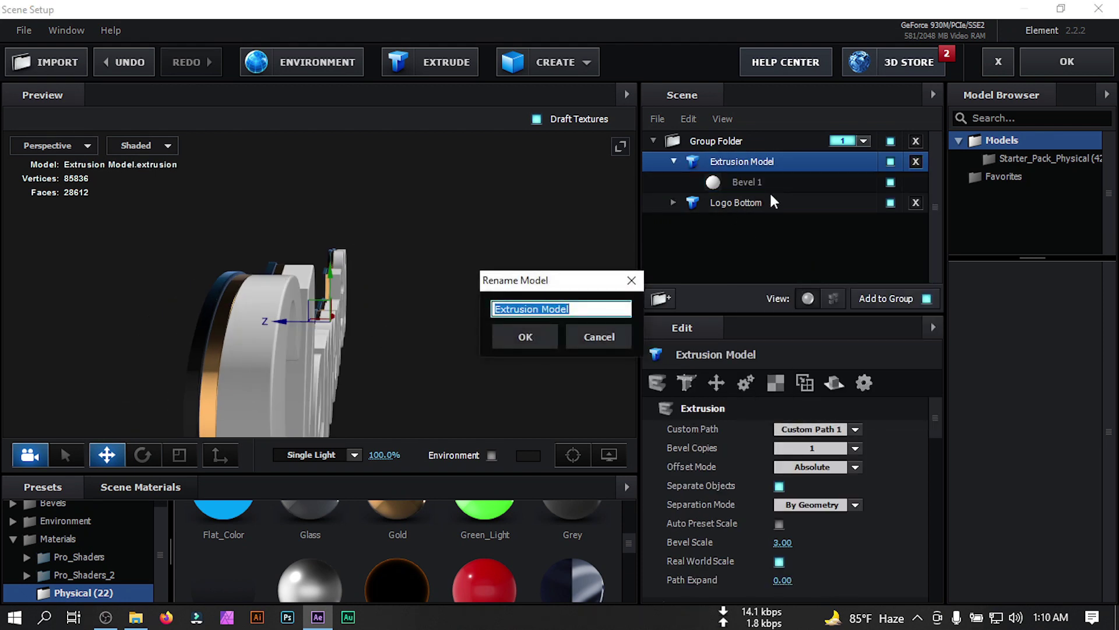
pyautogui.write('Logo Body')
pyautogui.press('Return')
pyautogui.click(673, 163)
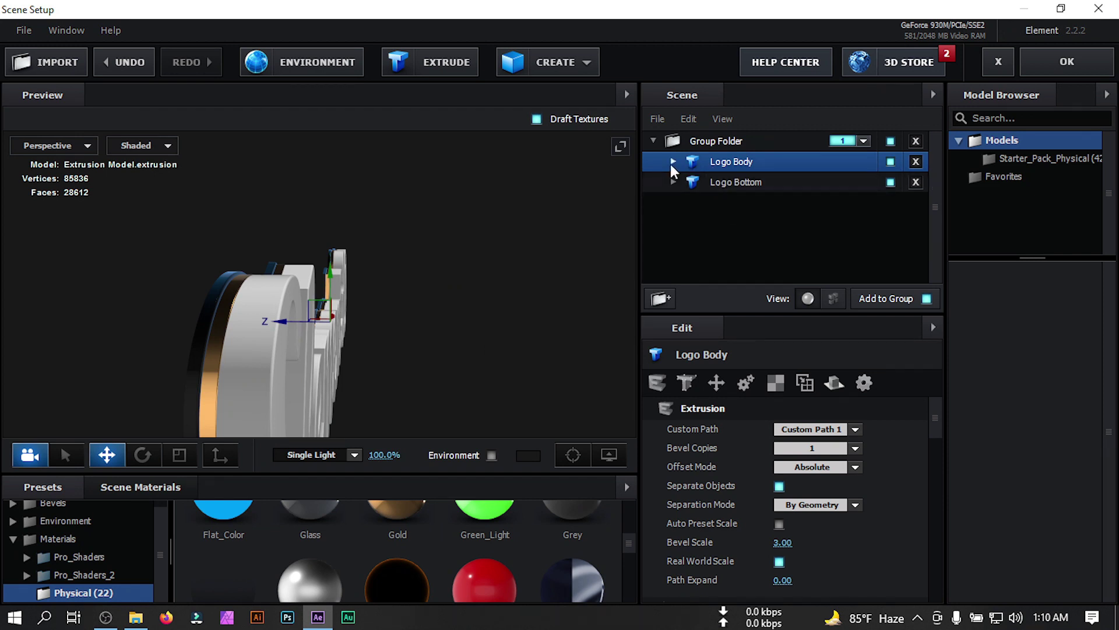
# Step: Duplicate the Logo Bottom model and move the copy along Z flush against the front of Logo Body
pyautogui.click(736, 184)
pyautogui.rightClick(741, 184)
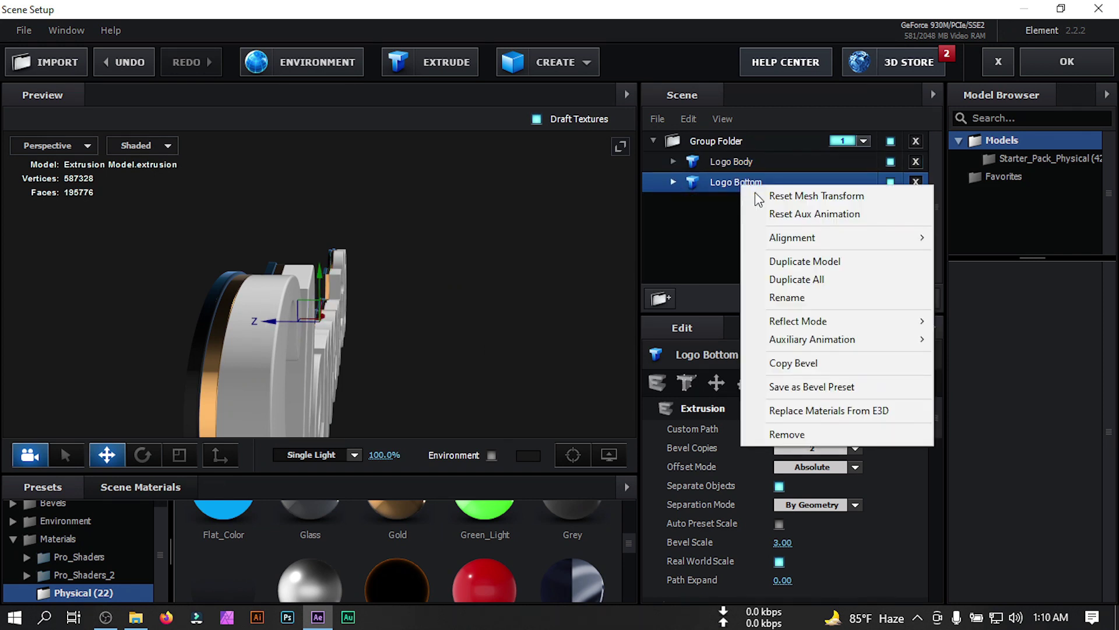
pyautogui.click(814, 260)
pyautogui.moveTo(277, 324); pyautogui.dragTo(299, 324)
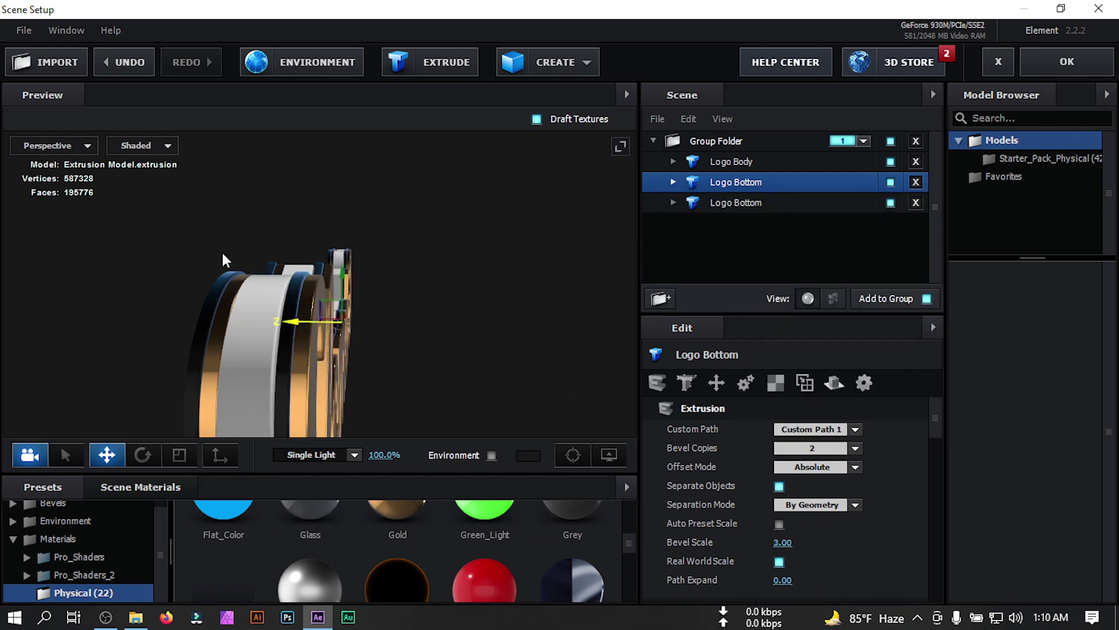
pyautogui.click(80, 145)
pyautogui.click(85, 164)
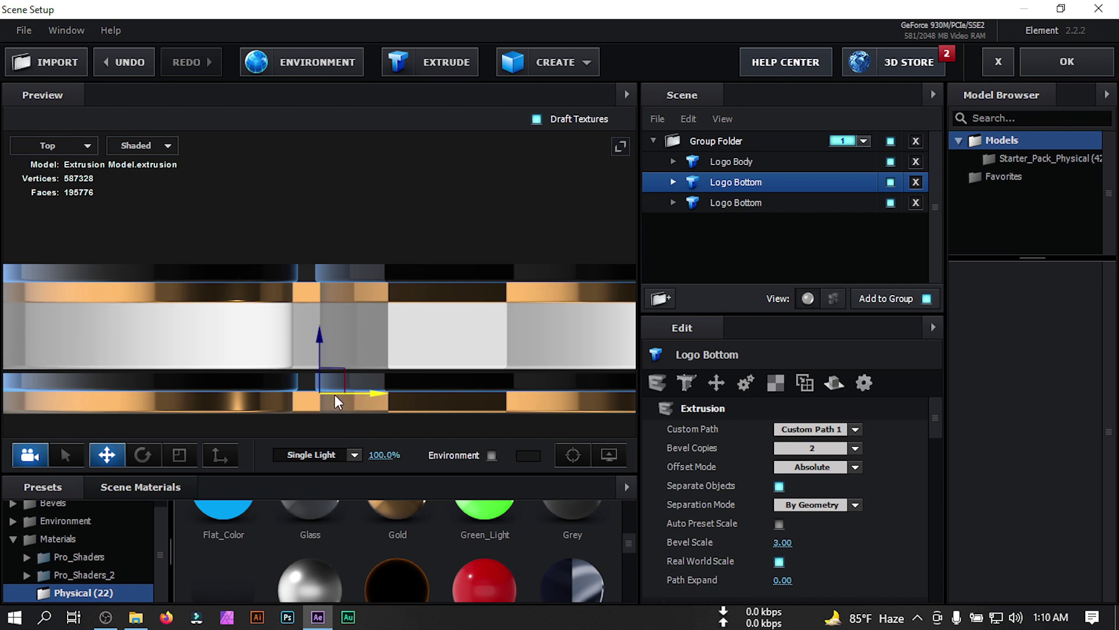
pyautogui.scroll(3, 396, 331)
pyautogui.click(75, 145)
pyautogui.click(75, 151)
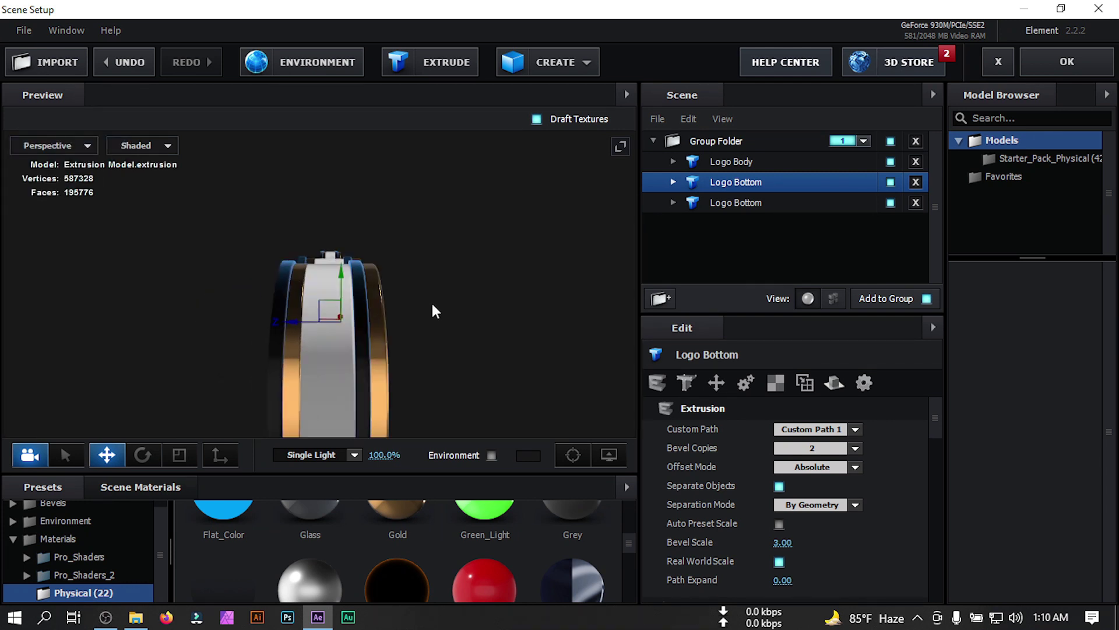
# Step: Extrude another text model and move it along Z in front of the duplicated Logo Bottom
pyautogui.click(696, 165)
pyautogui.click(454, 66)
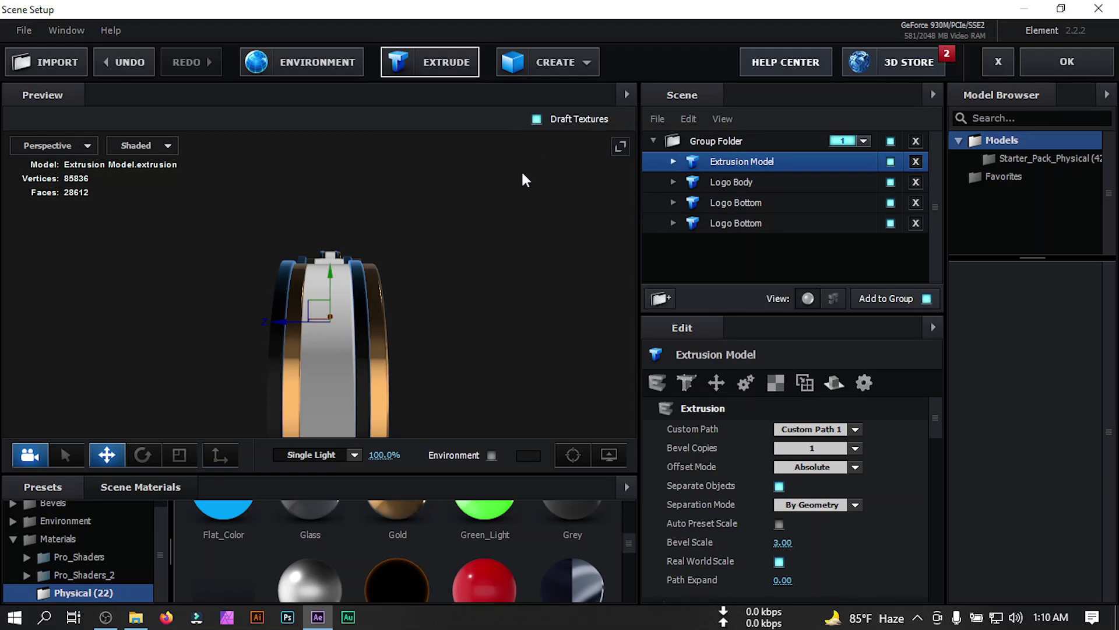
pyautogui.moveTo(274, 319); pyautogui.dragTo(297, 322)
# Step: Set the newest model's Bevel 1 extrude to 1.20 and align it against the duplicated Logo Bottom layer
pyautogui.click(673, 161)
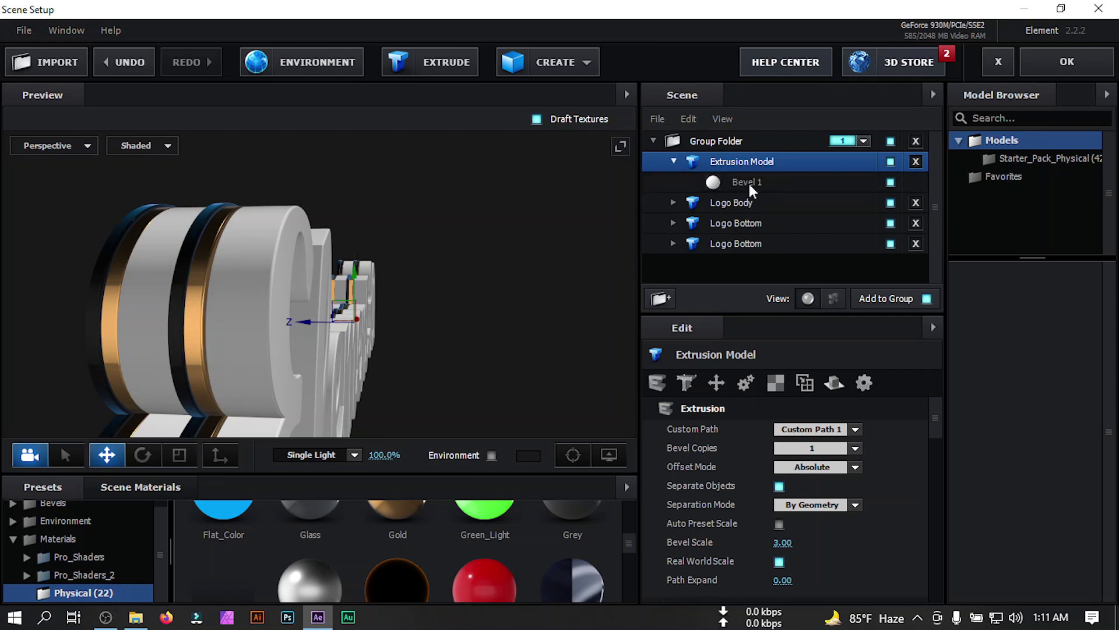
pyautogui.click(750, 184)
pyautogui.click(785, 430)
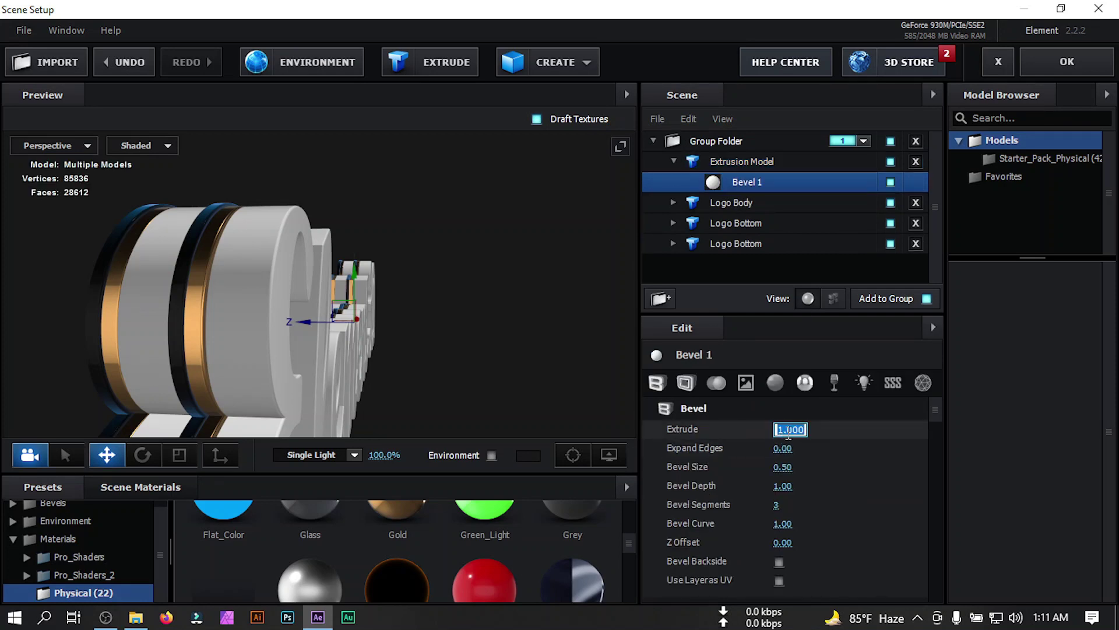
pyautogui.write('0.12')
pyautogui.press('Return')
pyautogui.write('1.2')
pyautogui.press('Return')
pyautogui.click(64, 147)
pyautogui.click(72, 159)
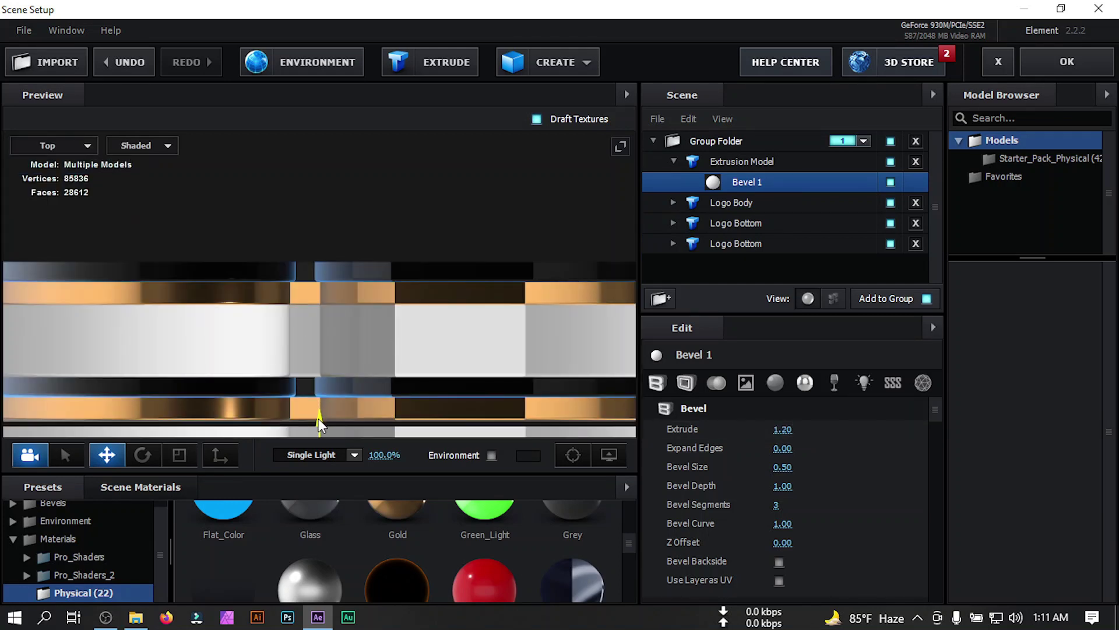
pyautogui.click(58, 145)
pyautogui.click(72, 150)
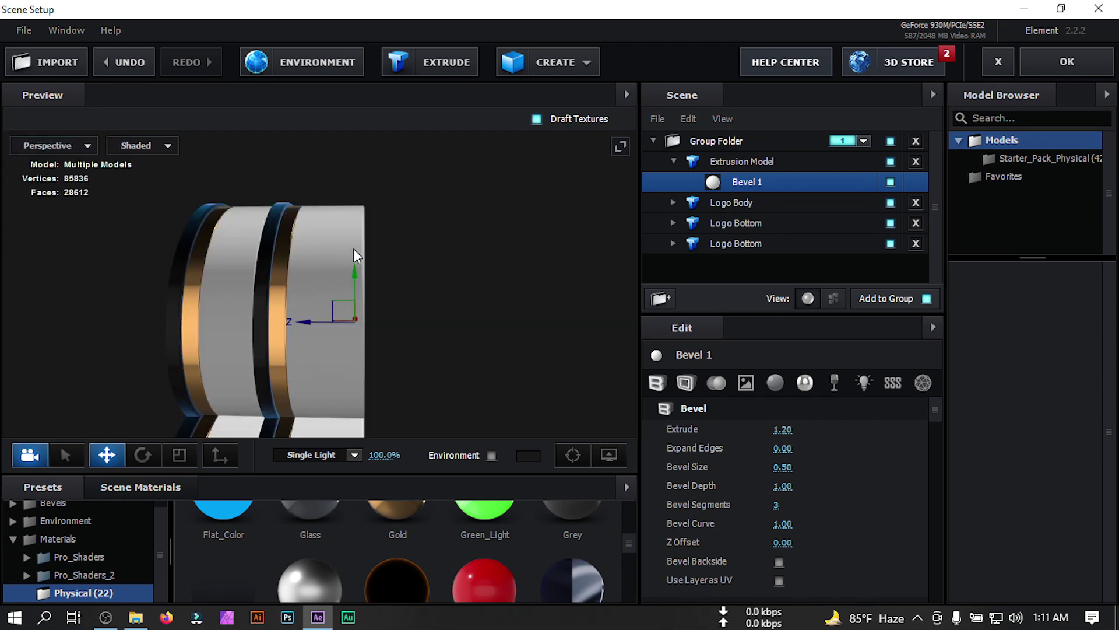
# Step: Collapse the newest extrusion model and rename it as Logo Boday 2
pyautogui.click(672, 161)
pyautogui.rightClick(723, 163)
pyautogui.click(770, 276)
pyautogui.write('Logo Boday 2')
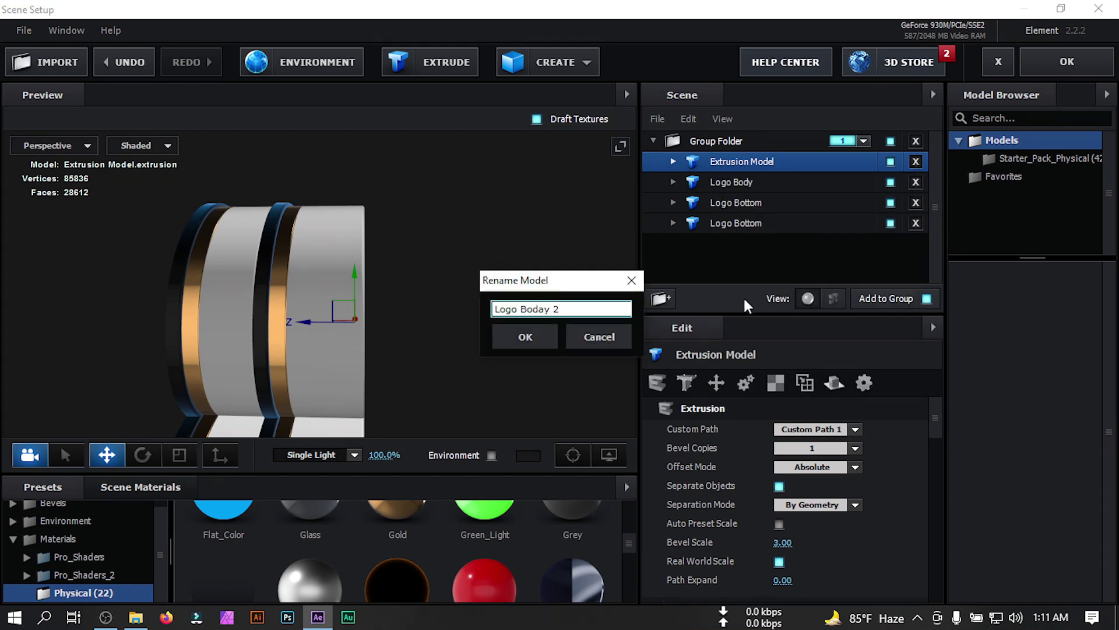
pyautogui.click(552, 337)
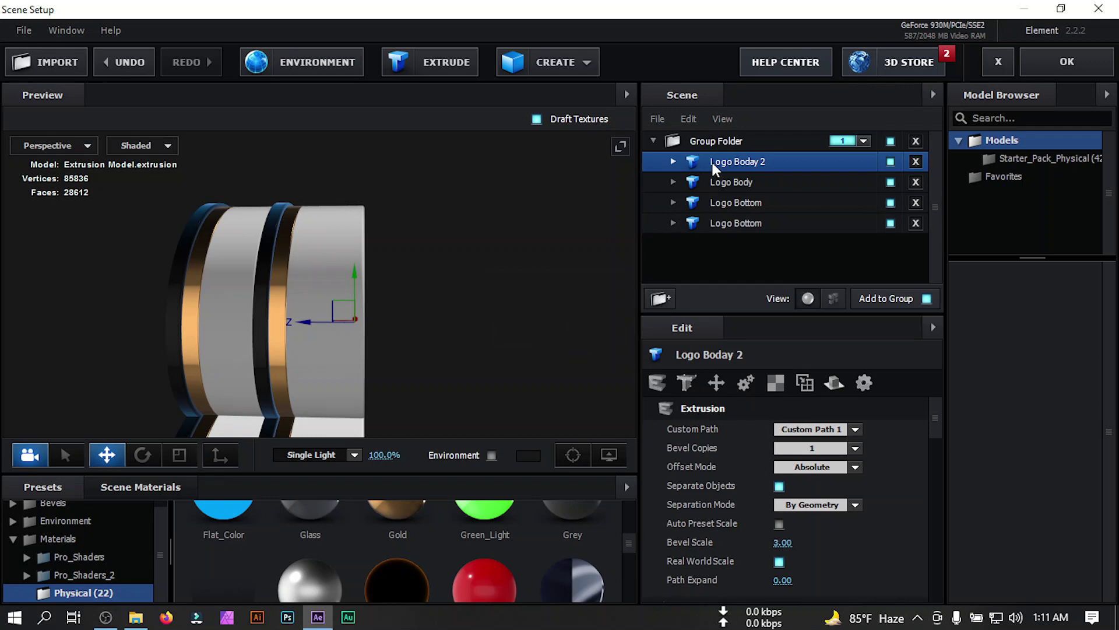
# Step: Set the tessellation path resolution to Extreme for both Logo Boday 2 and Logo Body
pyautogui.scroll(-3, 922, 475)
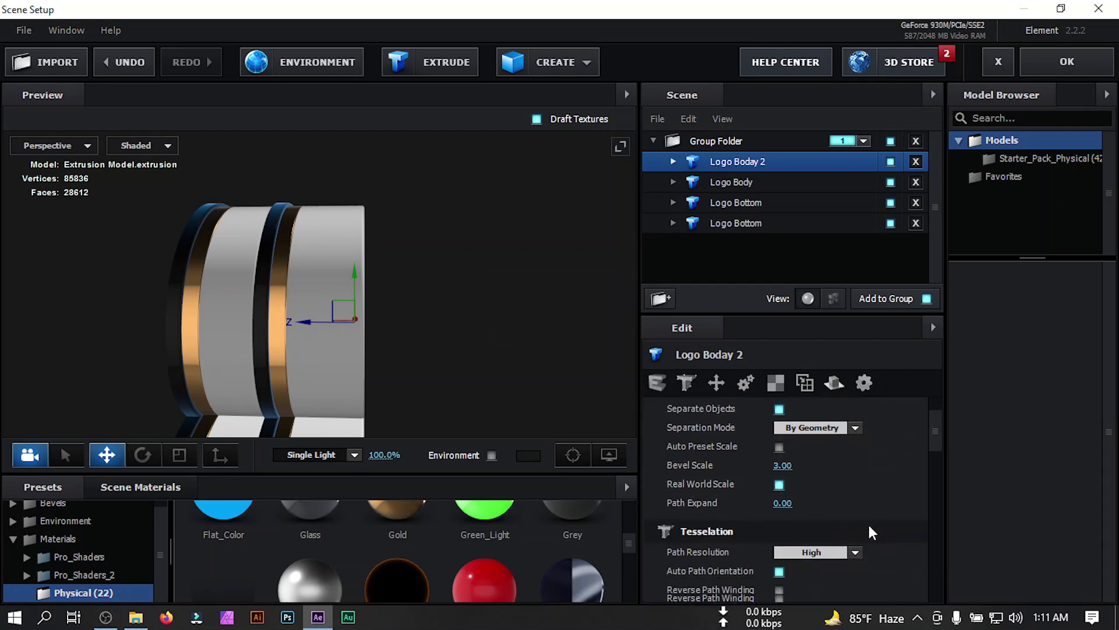
pyautogui.click(853, 514)
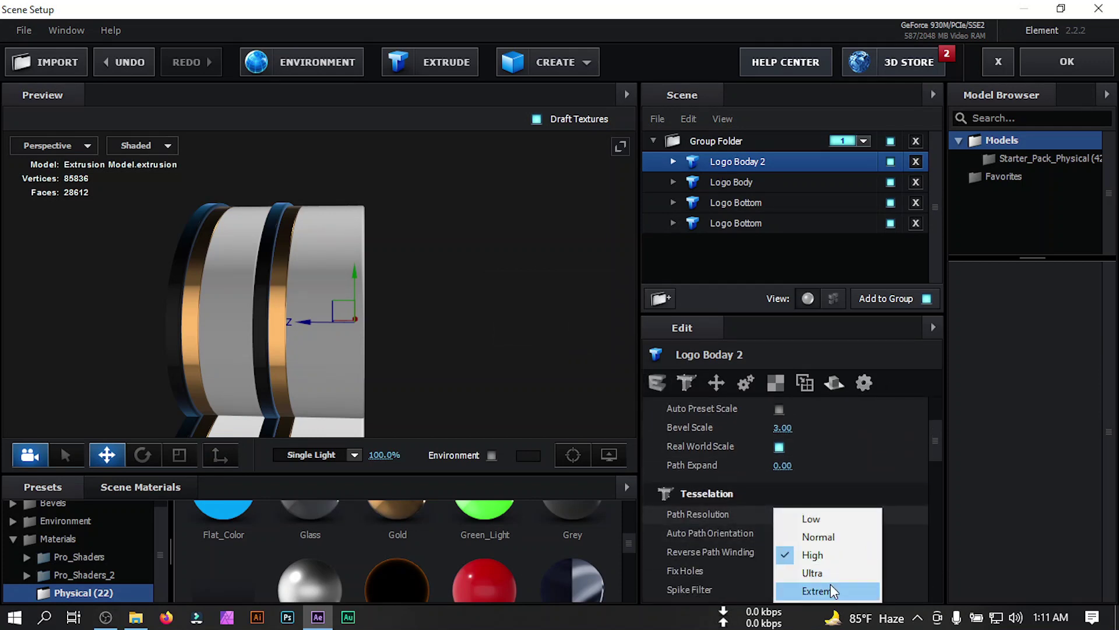
pyautogui.click(833, 585)
pyautogui.click(733, 185)
pyautogui.click(855, 514)
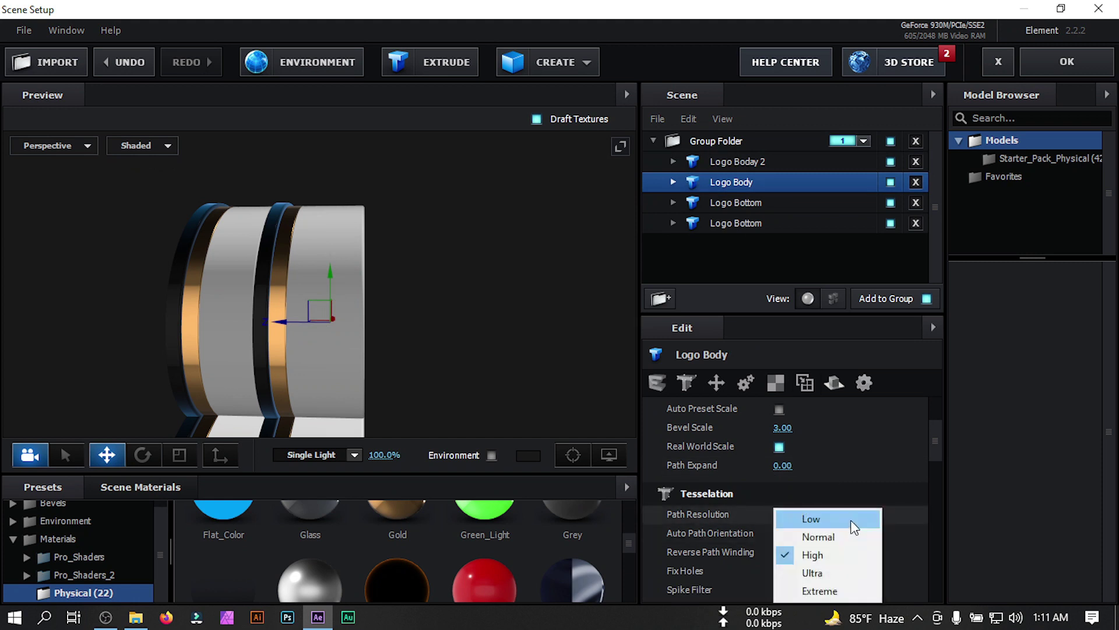
pyautogui.click(835, 589)
# Step: Rename the duplicated Logo Bottom model between the two body layers as Logo Middle
pyautogui.click(766, 205)
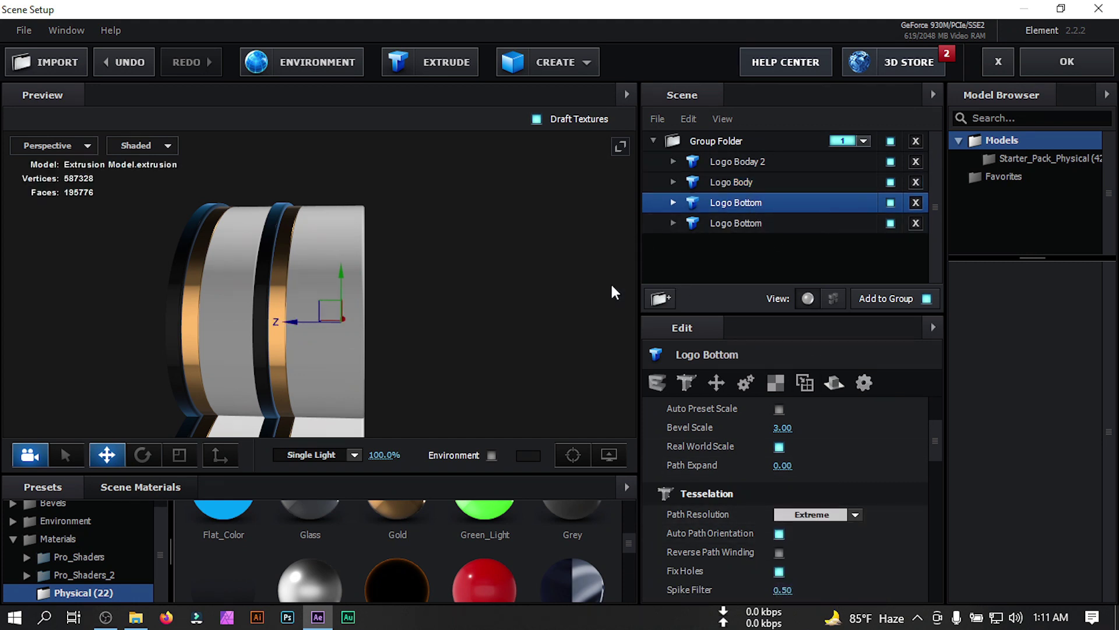
pyautogui.doubleClick(746, 204)
pyautogui.write('Logo Middle')
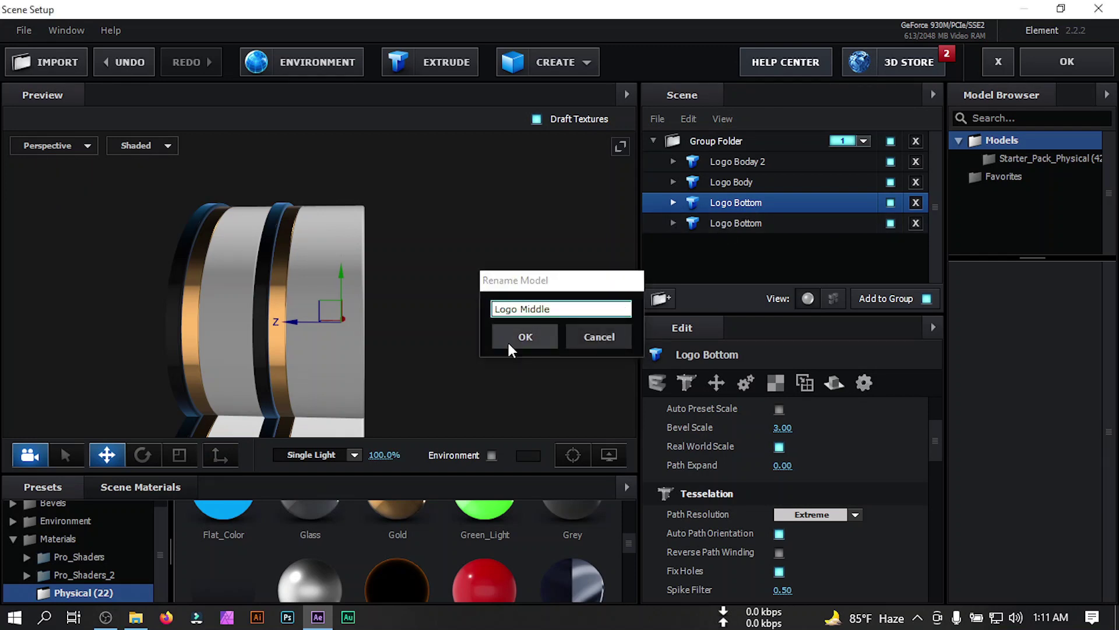
pyautogui.click(509, 344)
# Step: Duplicate the Logo Middle model and move the copy along Z flush against the front of Logo Boday 2
pyautogui.rightClick(723, 206)
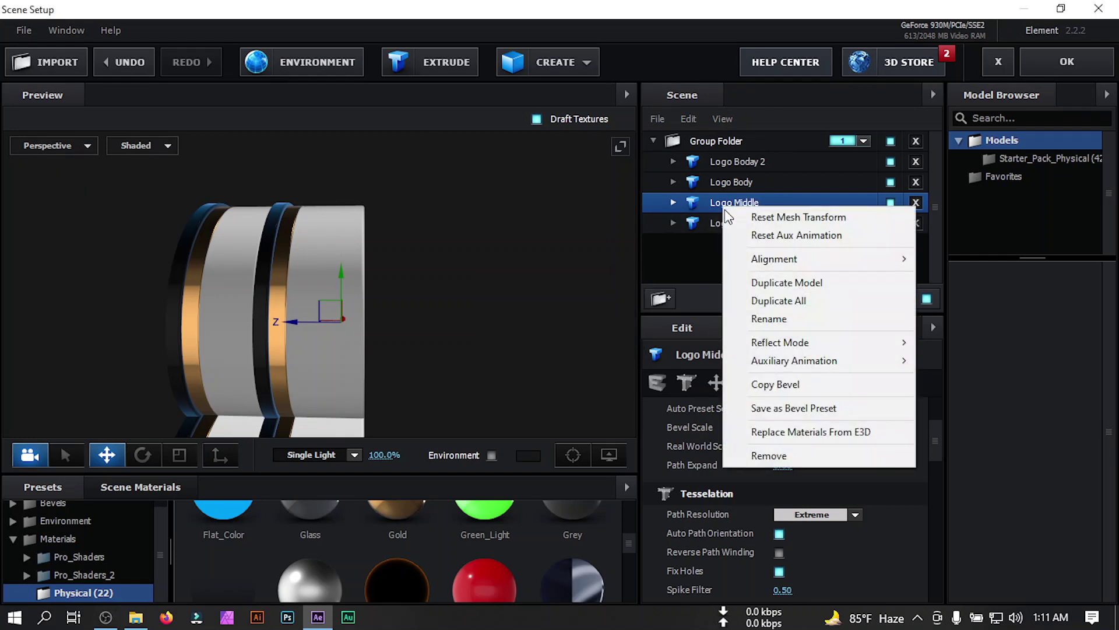
pyautogui.click(771, 283)
pyautogui.moveTo(297, 317); pyautogui.dragTo(324, 320)
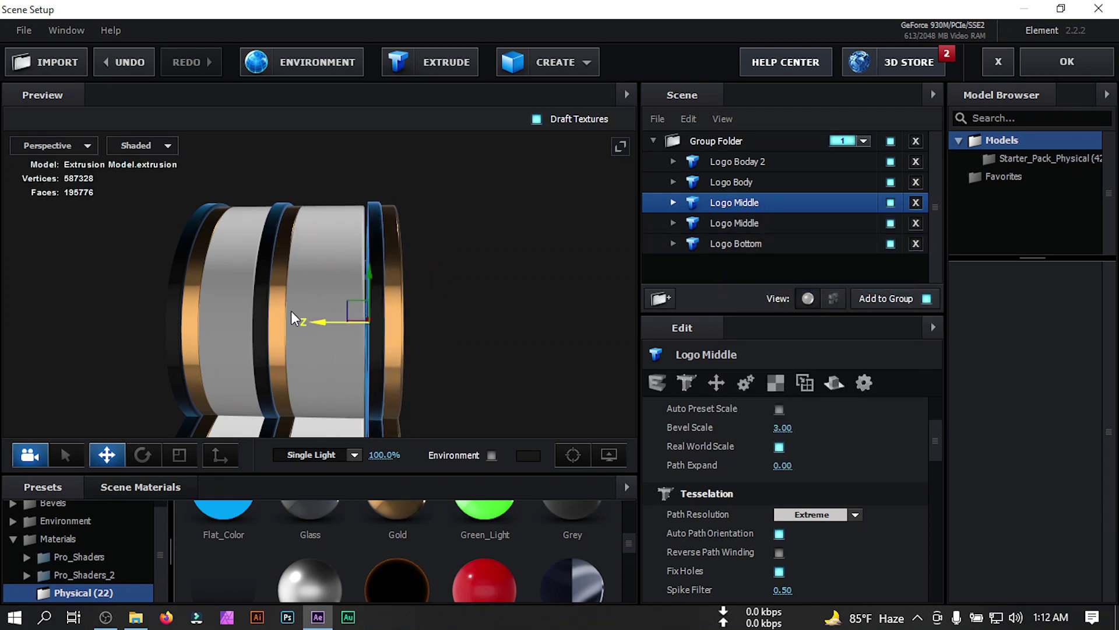
pyautogui.click(40, 144)
pyautogui.click(46, 165)
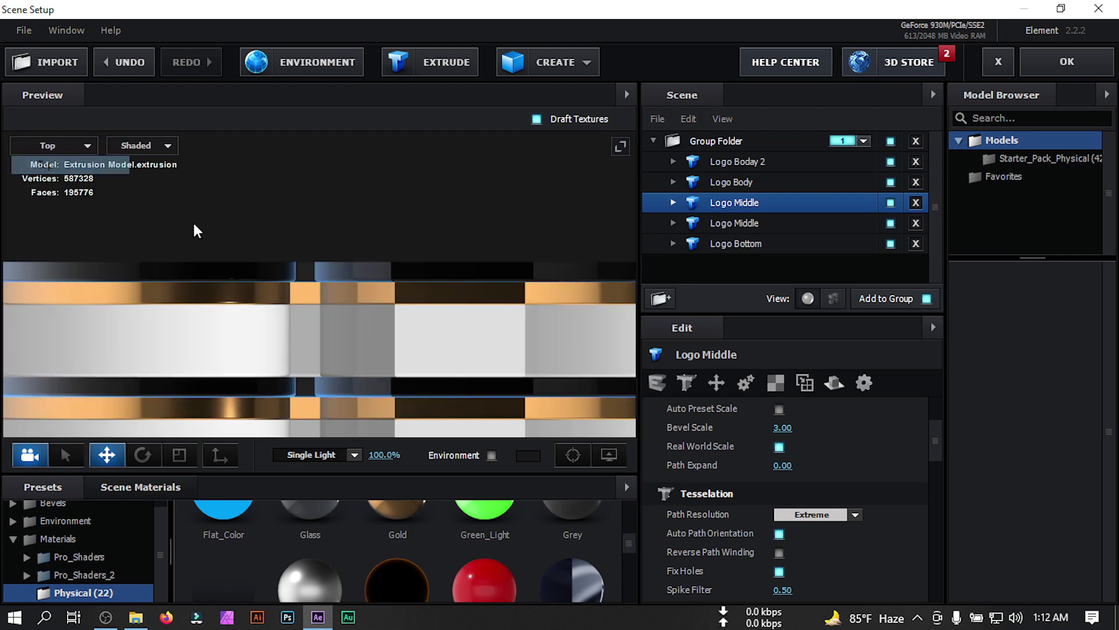
pyautogui.scroll(-3, 391, 330)
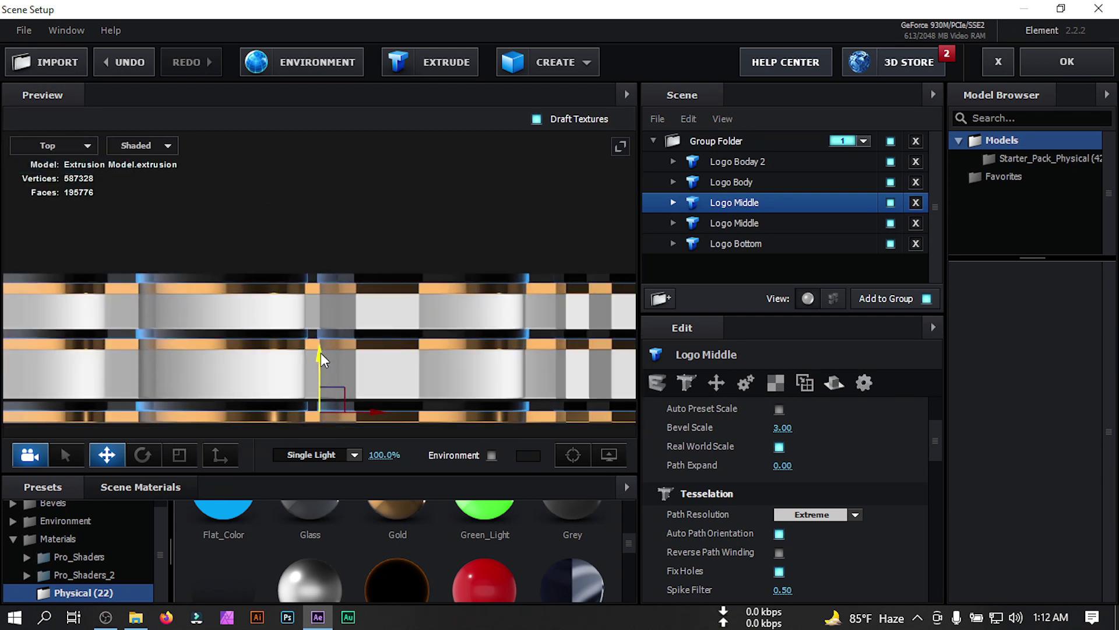
# Step: Examine how the duplicated front trim fits against Logo Boday 2 in the perspective and top views
pyautogui.click(47, 145)
pyautogui.click(47, 155)
pyautogui.moveTo(321, 315); pyautogui.dragTo(319, 319)
pyautogui.click(52, 146)
pyautogui.click(46, 156)
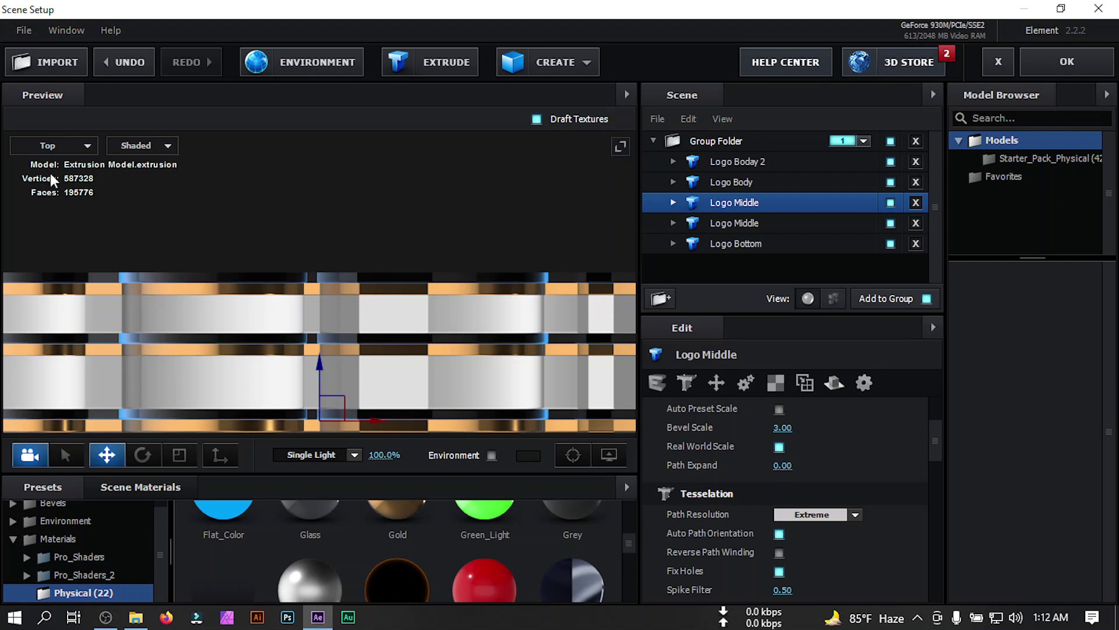
pyautogui.click(47, 146)
pyautogui.click(46, 155)
pyautogui.moveTo(320, 323); pyautogui.dragTo(432, 312)
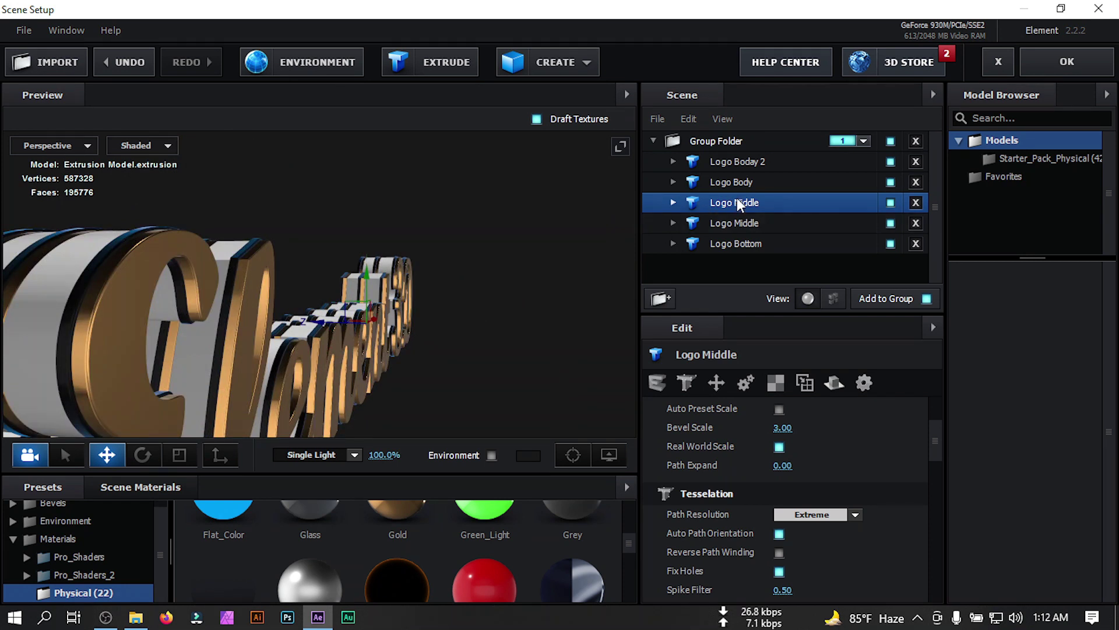
# Step: Rename the front Logo Middle copy as Logo Top
pyautogui.doubleClick(737, 200)
pyautogui.write('Logo Top')
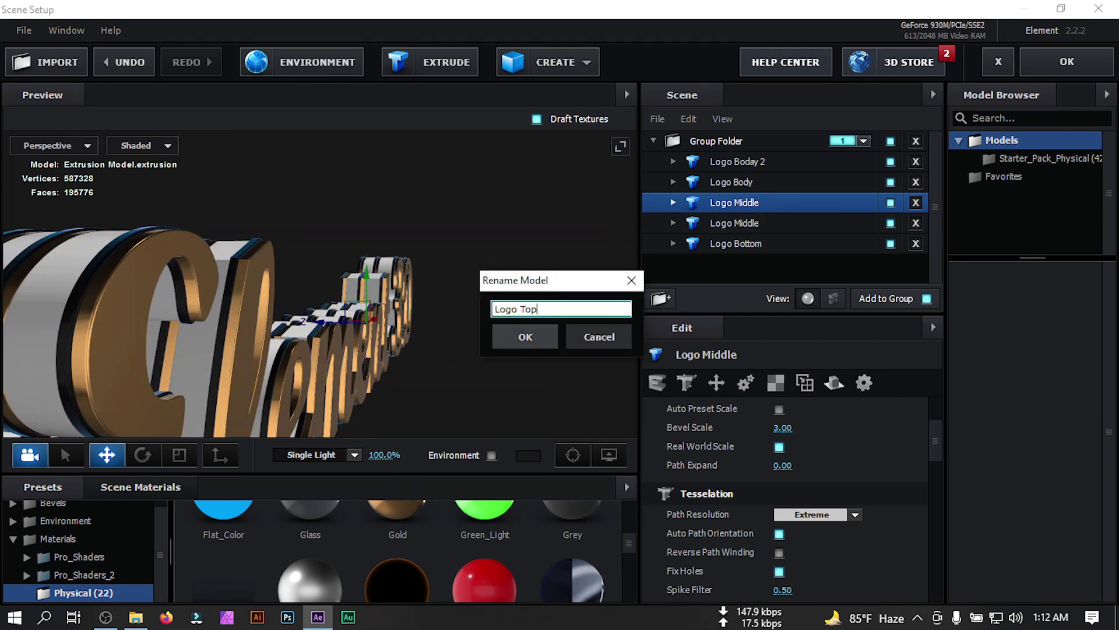
pyautogui.click(550, 344)
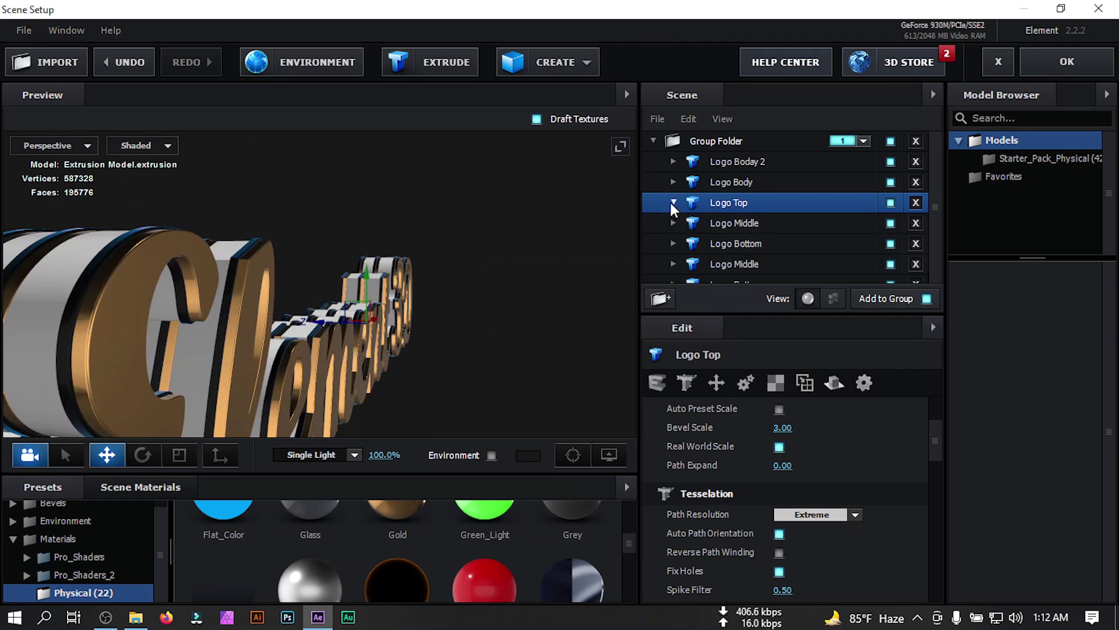
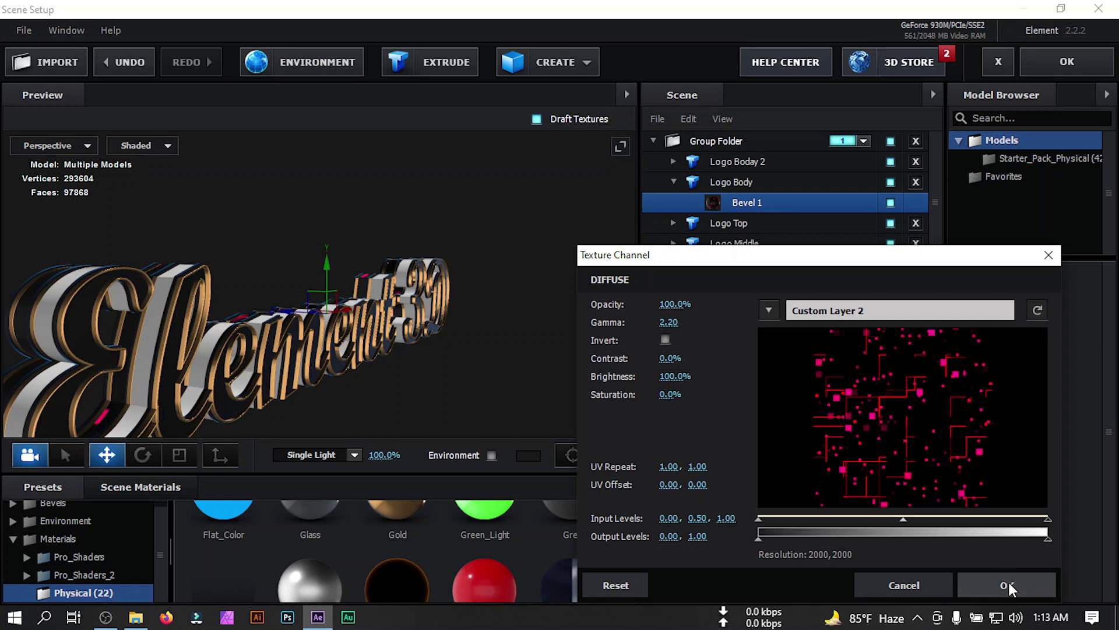
# Step: Confirm Custom Layer 2 at 100% brightness as the diffuse texture of Logo Body's bevel and collapse the model
pyautogui.click(1007, 585)
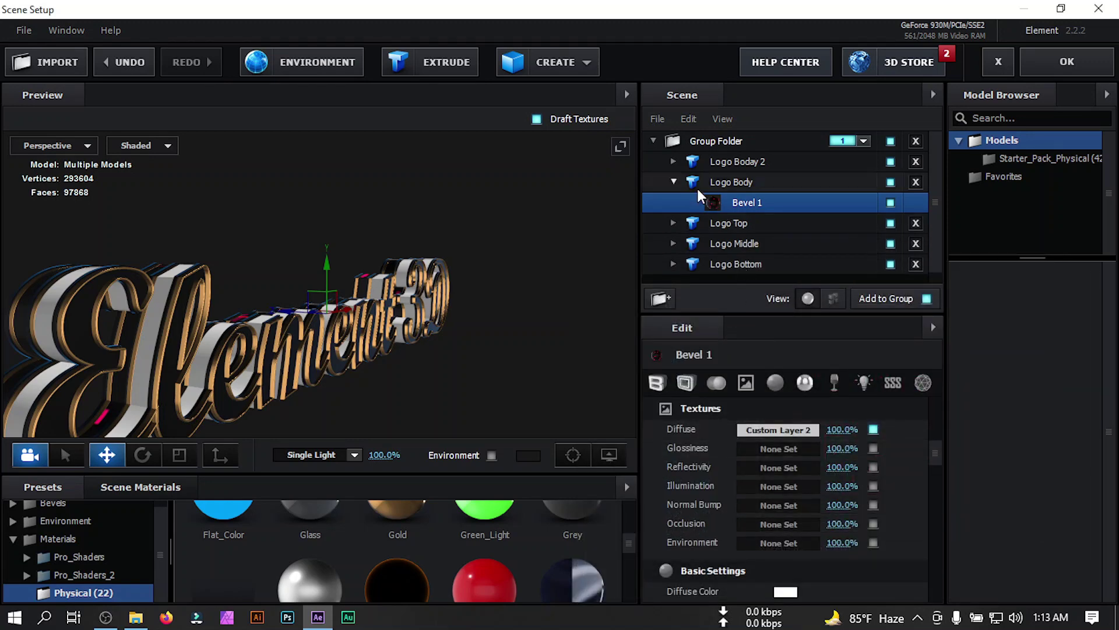
pyautogui.click(675, 182)
# Step: Assign Custom Layer 1 [TEXTURE BLUE.mp4] as the diffuse texture of Logo Boday 2's Bevel 1, with brightness at 100%
pyautogui.click(719, 161)
pyautogui.click(674, 161)
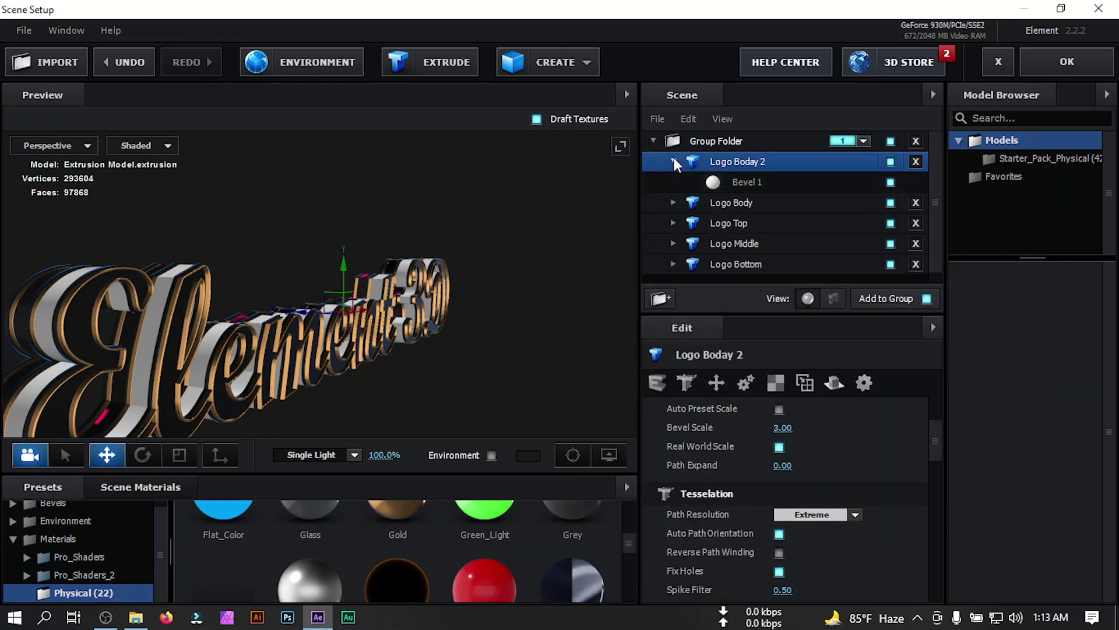
pyautogui.click(746, 183)
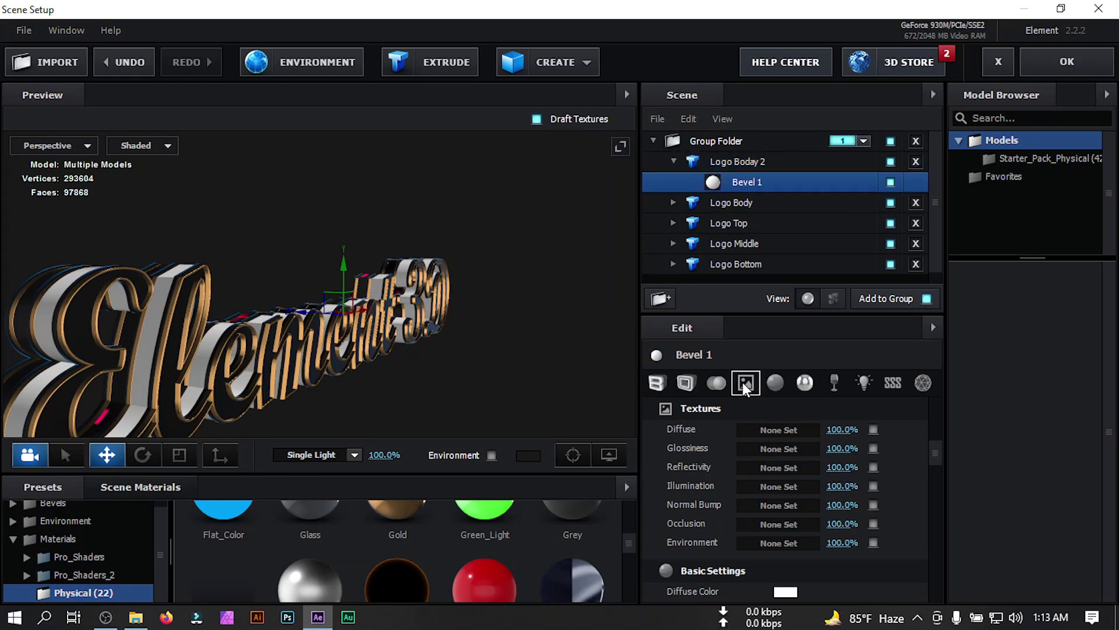
pyautogui.click(773, 431)
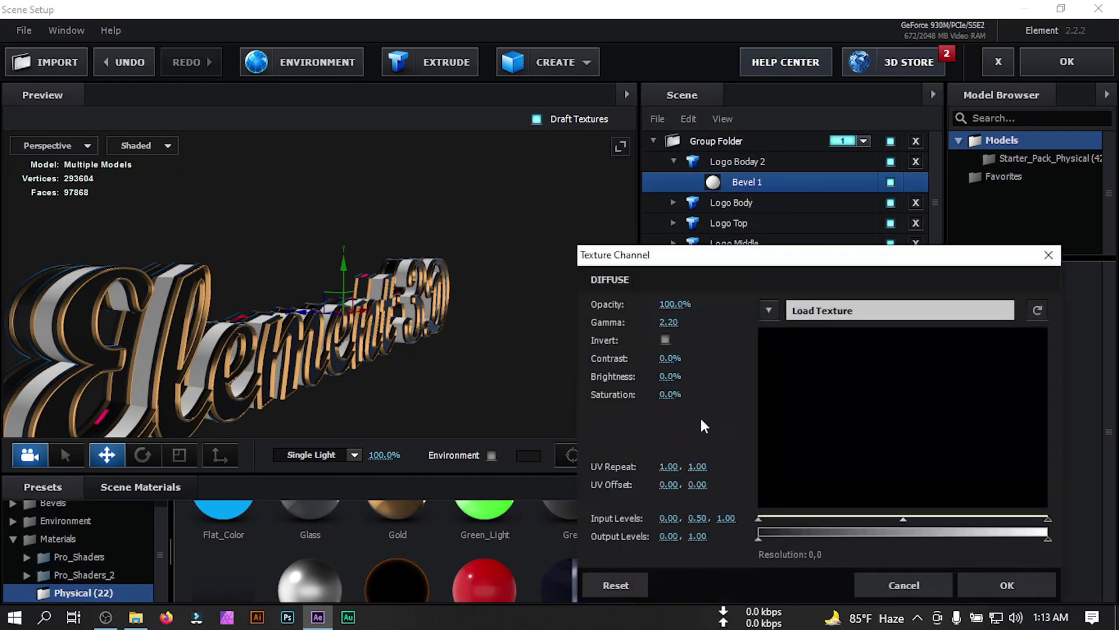
pyautogui.click(769, 310)
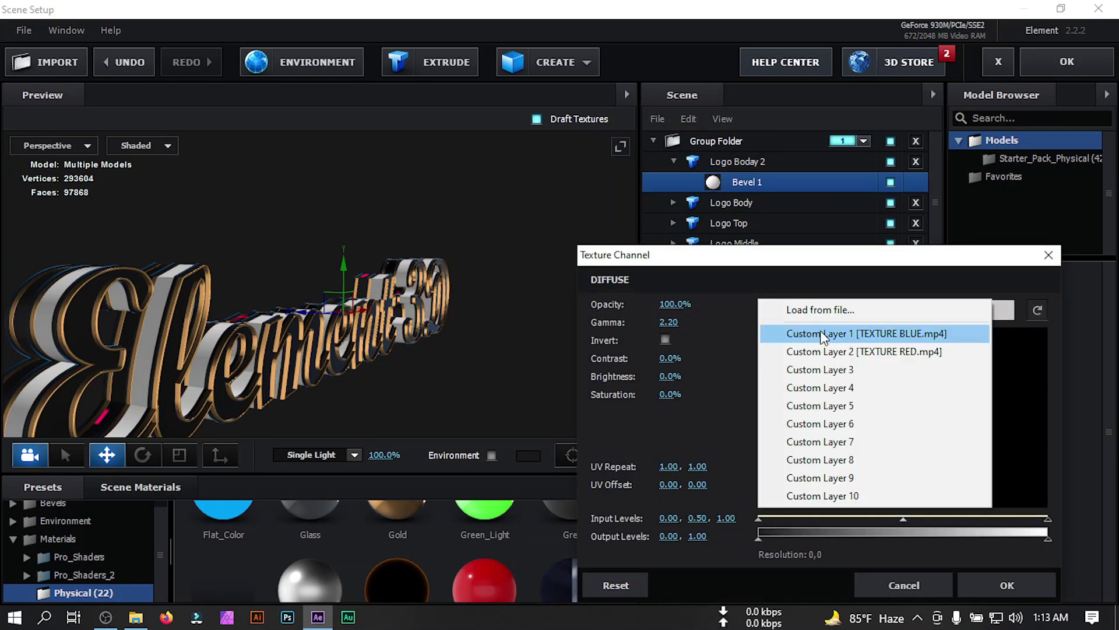
pyautogui.click(863, 335)
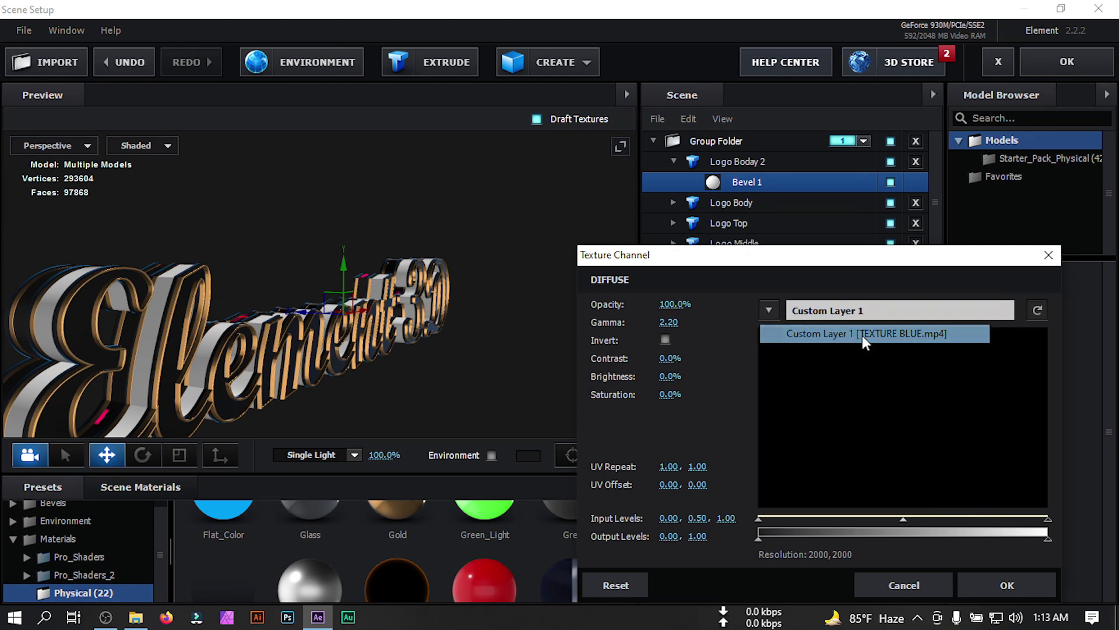
pyautogui.click(670, 377)
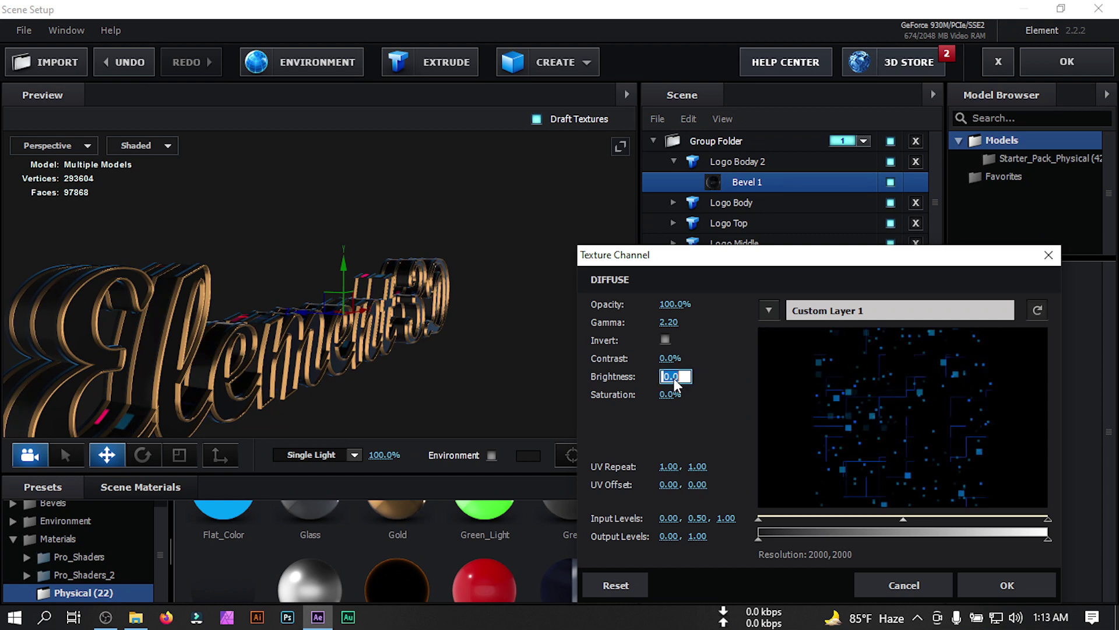
pyautogui.press('Return')
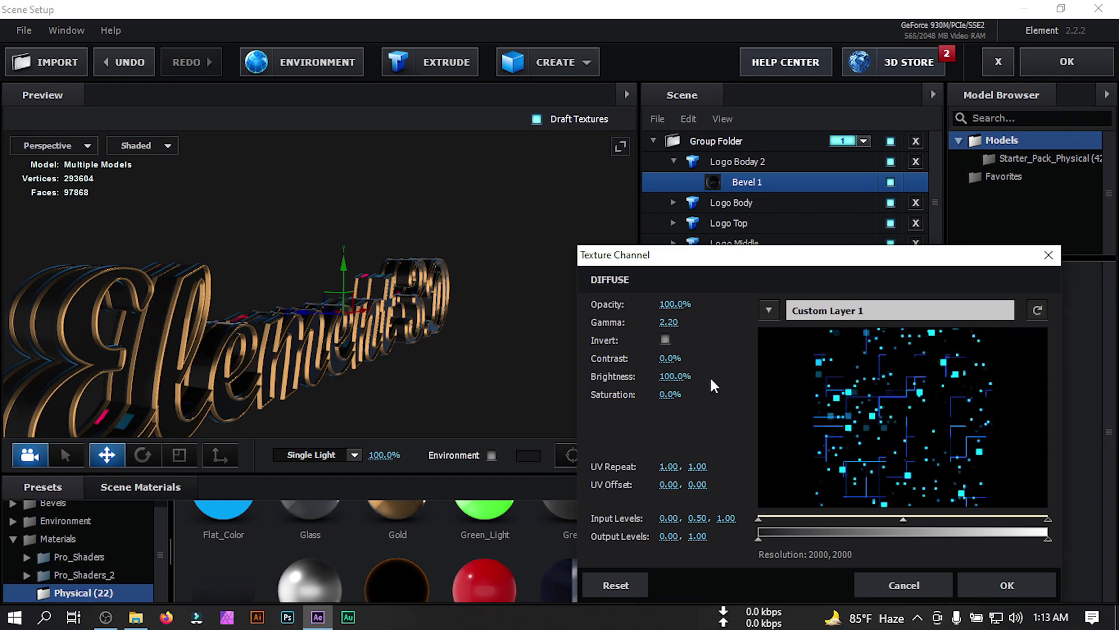
pyautogui.click(992, 580)
pyautogui.moveTo(426, 338); pyautogui.dragTo(558, 281)
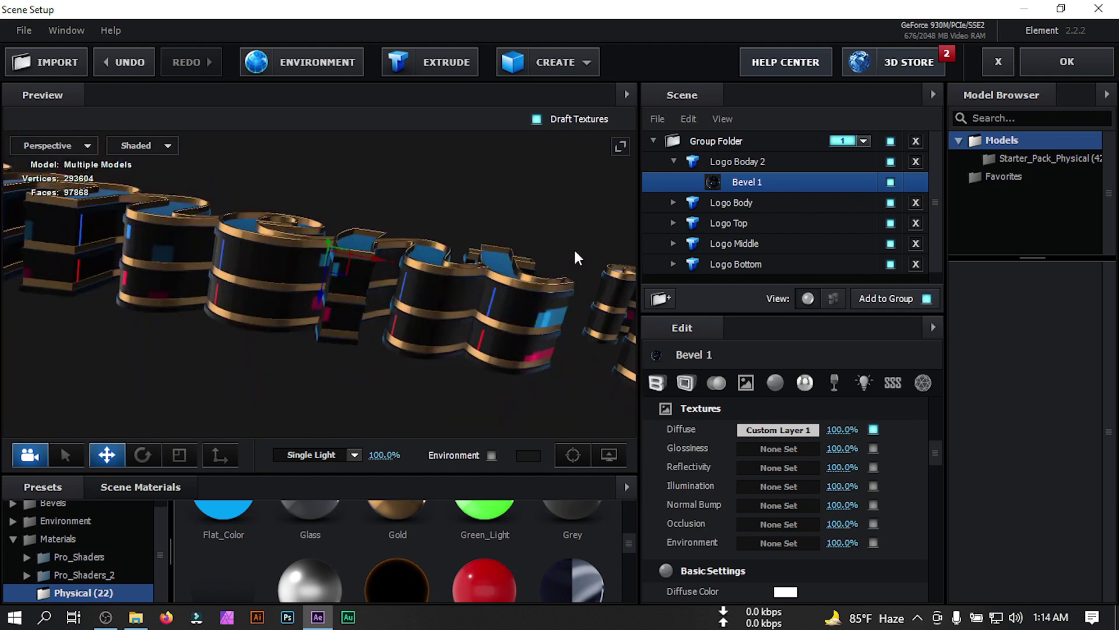
# Step: Set the UV repeat of Logo Body to 10.00 in both directions
pyautogui.click(674, 161)
pyautogui.click(673, 182)
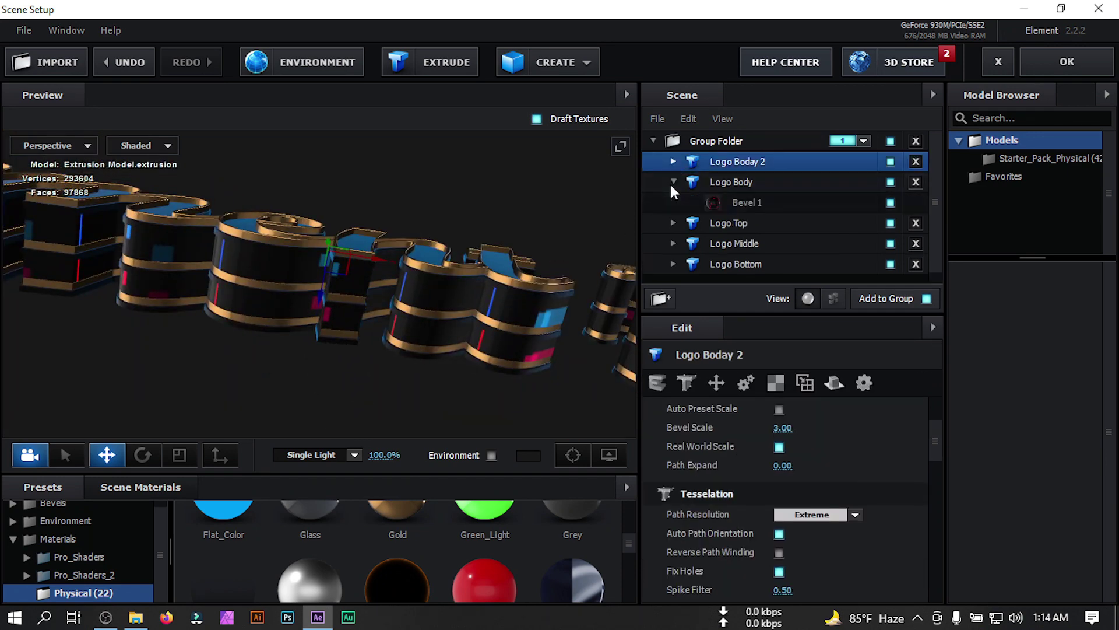
pyautogui.click(734, 185)
pyautogui.scroll(-10, 699, 421)
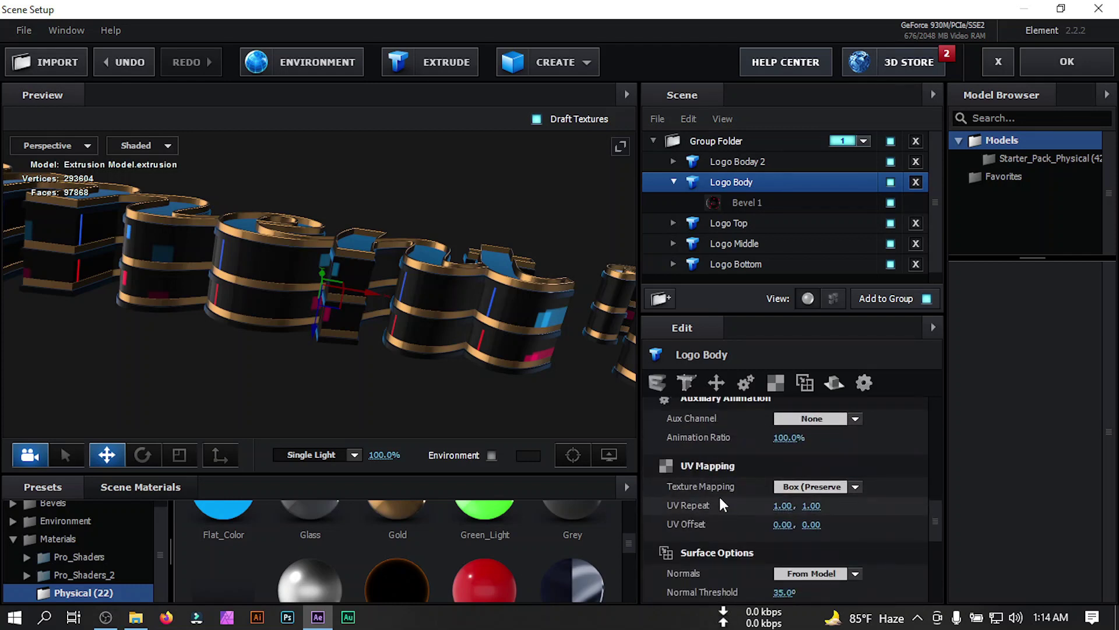
pyautogui.click(787, 506)
pyautogui.write('2')
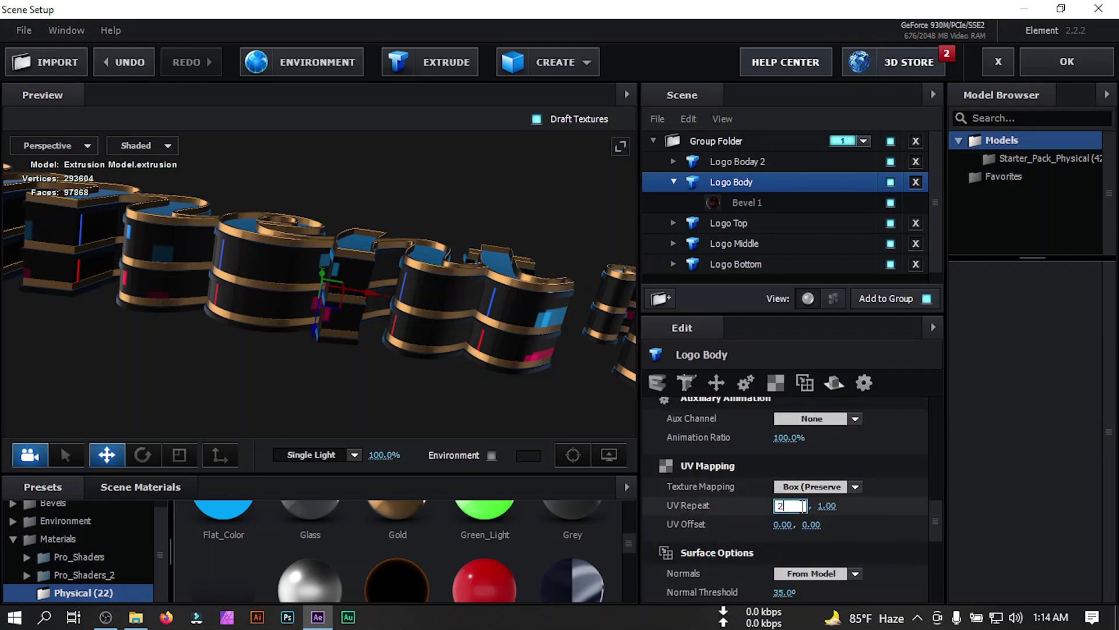
pyautogui.press('Return')
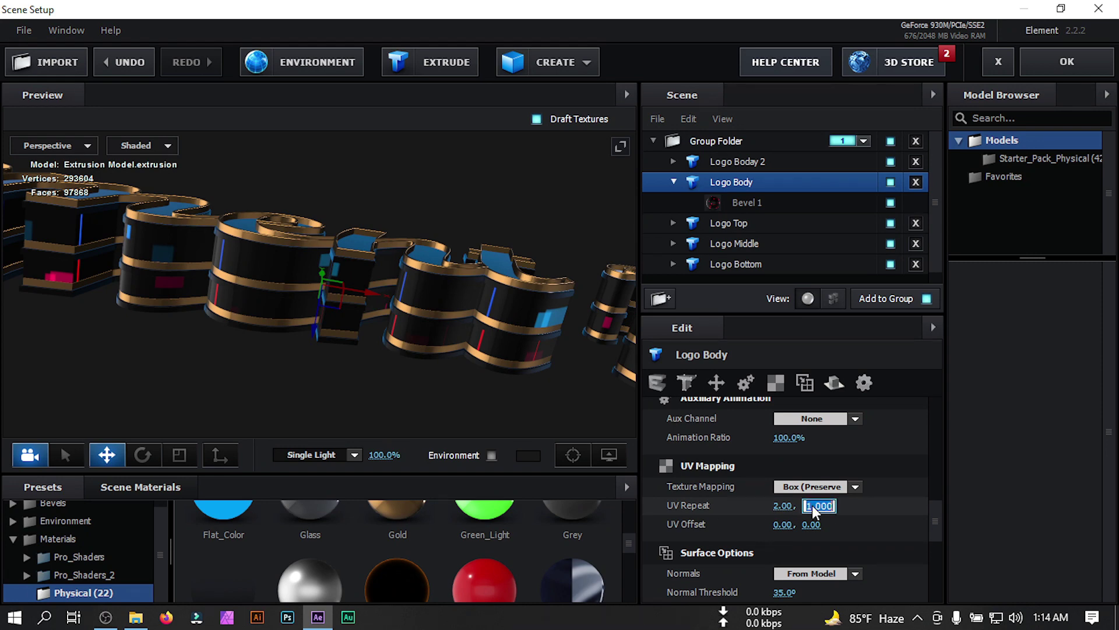
pyautogui.write('10')
pyautogui.press('Return')
pyautogui.moveTo(453, 285)
pyautogui.mouseDown()
pyautogui.moveTo(481, 303)
pyautogui.moveTo(474, 277)
pyautogui.moveTo(552, 338)
pyautogui.moveTo(569, 380)
pyautogui.moveTo(452, 269)
pyautogui.mouseUp()
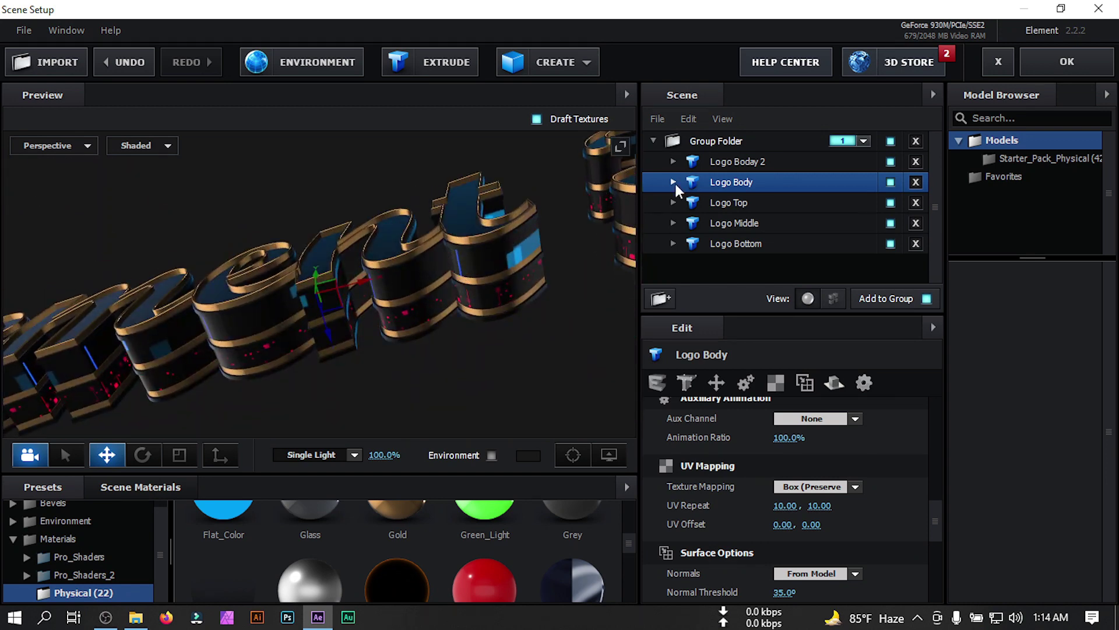
# Step: Set the UV repeat of Logo Boday 2 to 5.00 in both directions
pyautogui.click(779, 159)
pyautogui.click(782, 505)
pyautogui.write('5')
pyautogui.press('Return')
pyautogui.click(827, 505)
pyautogui.write('5')
pyautogui.press('Return')
pyautogui.moveTo(610, 352); pyautogui.dragTo(529, 278)
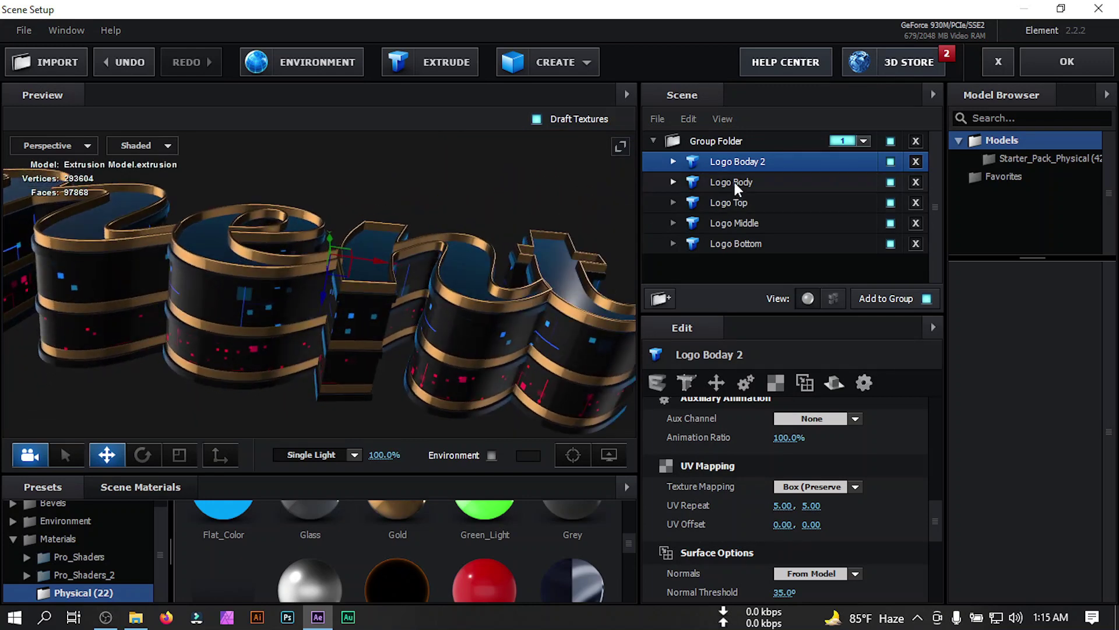
# Step: Change the blend mode of Logo Body's Bevel 1 material to Screen
pyautogui.click(674, 180)
pyautogui.click(744, 200)
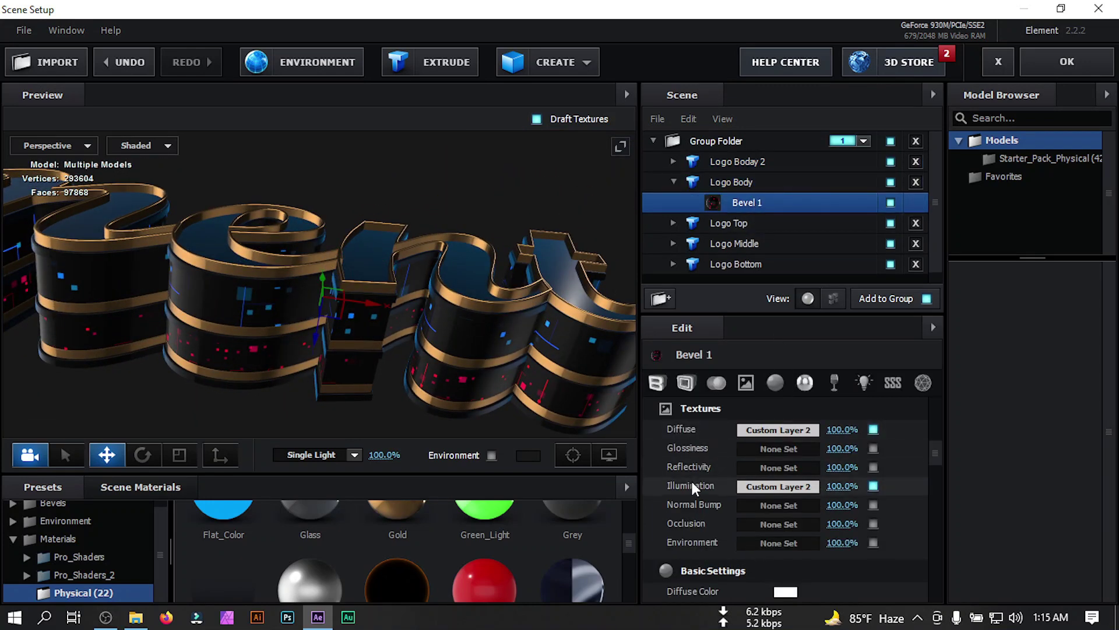
pyautogui.scroll(-5, 697, 487)
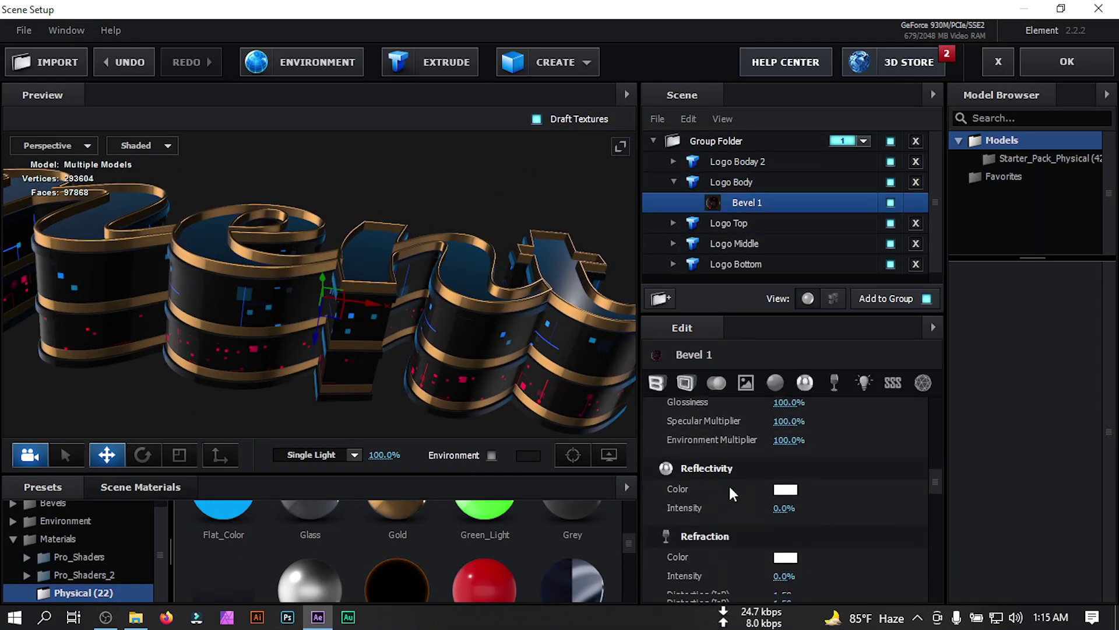
pyautogui.scroll(-8, 705, 496)
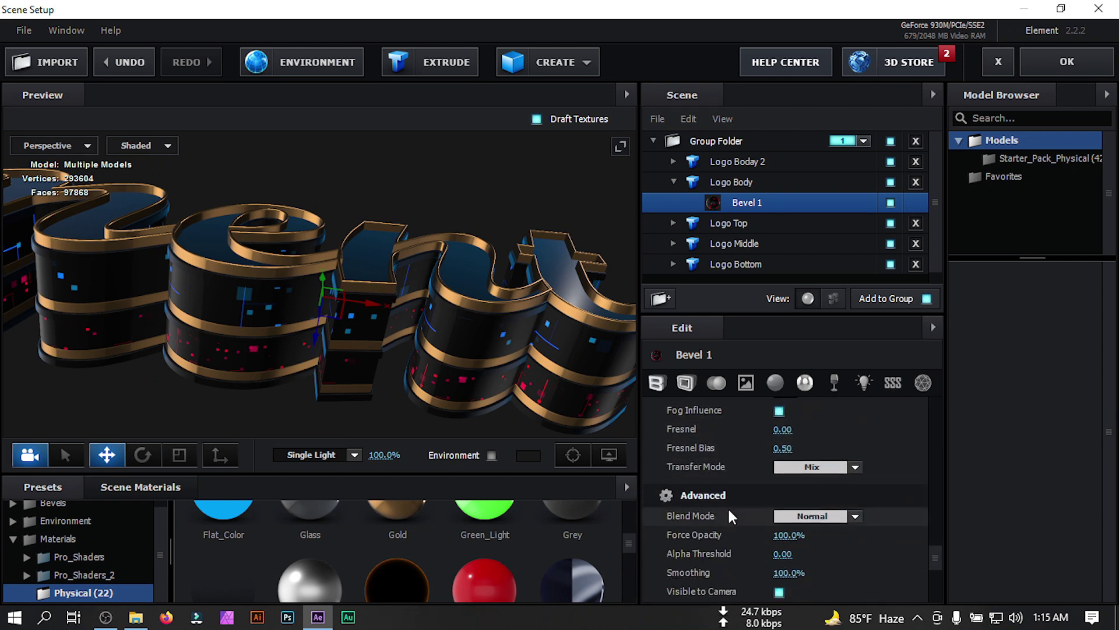
pyautogui.click(825, 517)
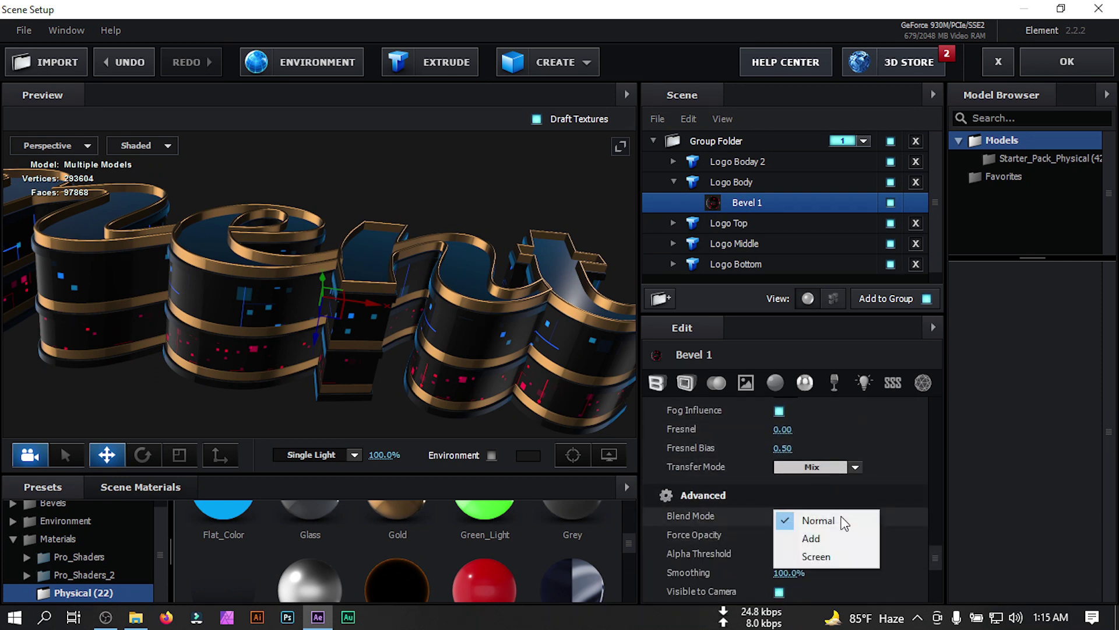
pyautogui.click(837, 554)
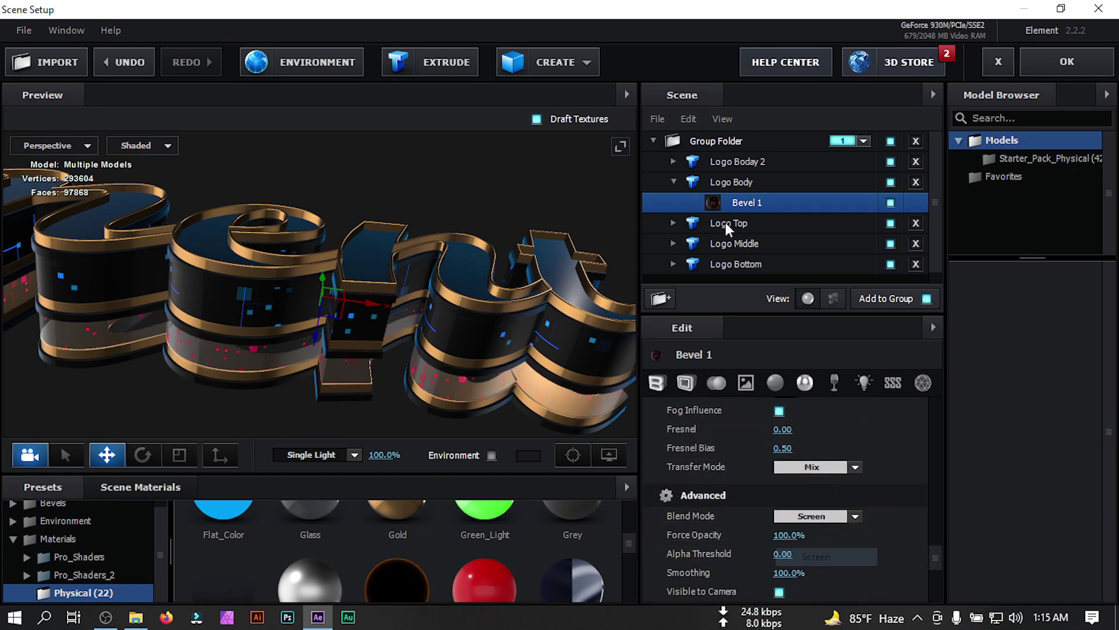
# Step: Change the blend mode of Logo Boday 2's Bevel 1 material to Screen
pyautogui.click(674, 160)
pyautogui.click(761, 168)
pyautogui.click(759, 181)
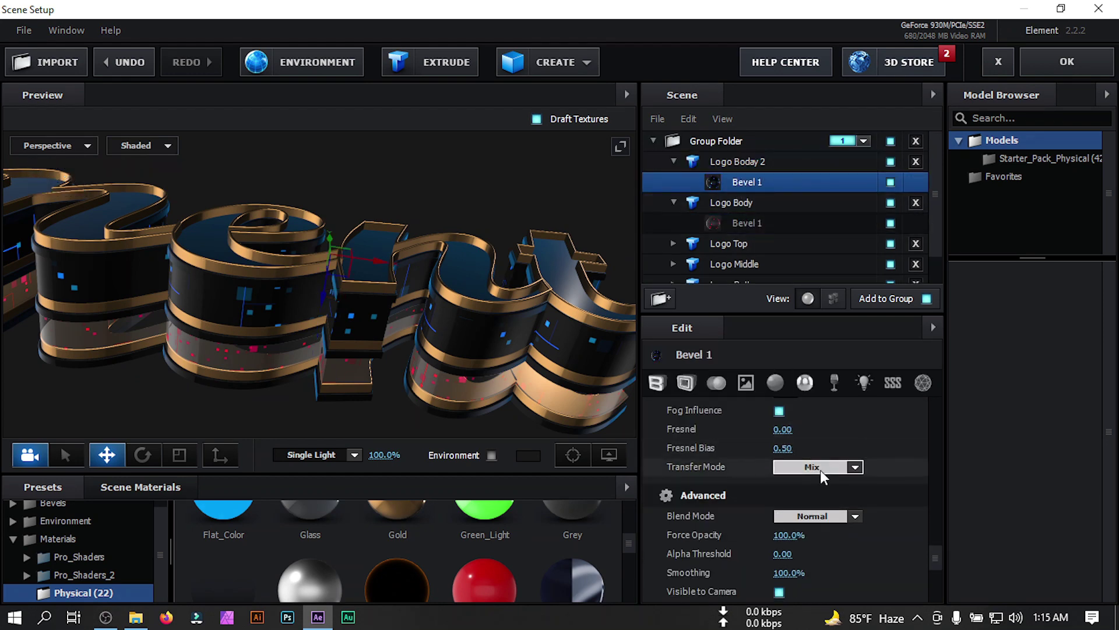
pyautogui.click(857, 514)
pyautogui.click(828, 557)
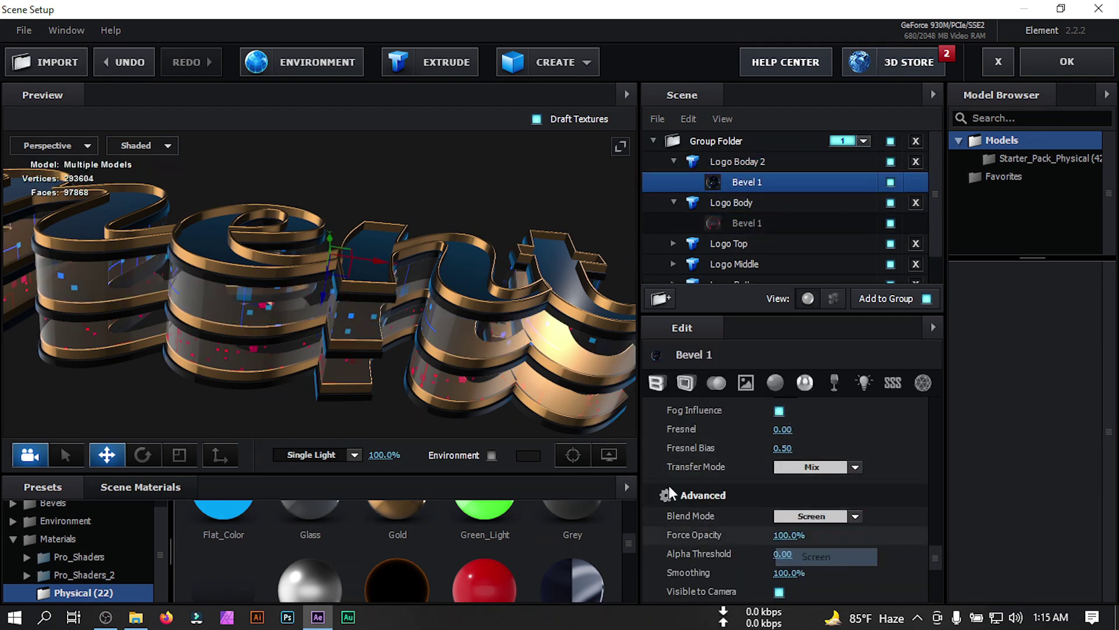
# Step: Switch the preview lighting preset to 360
pyautogui.moveTo(537, 338); pyautogui.dragTo(487, 278)
pyautogui.click(358, 450)
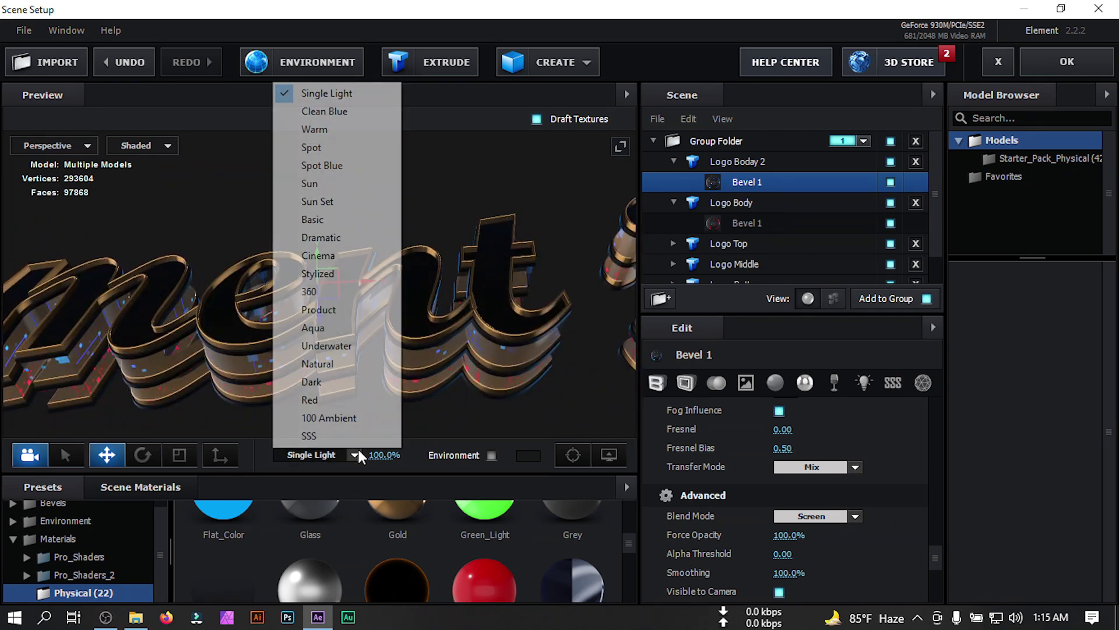
pyautogui.click(327, 293)
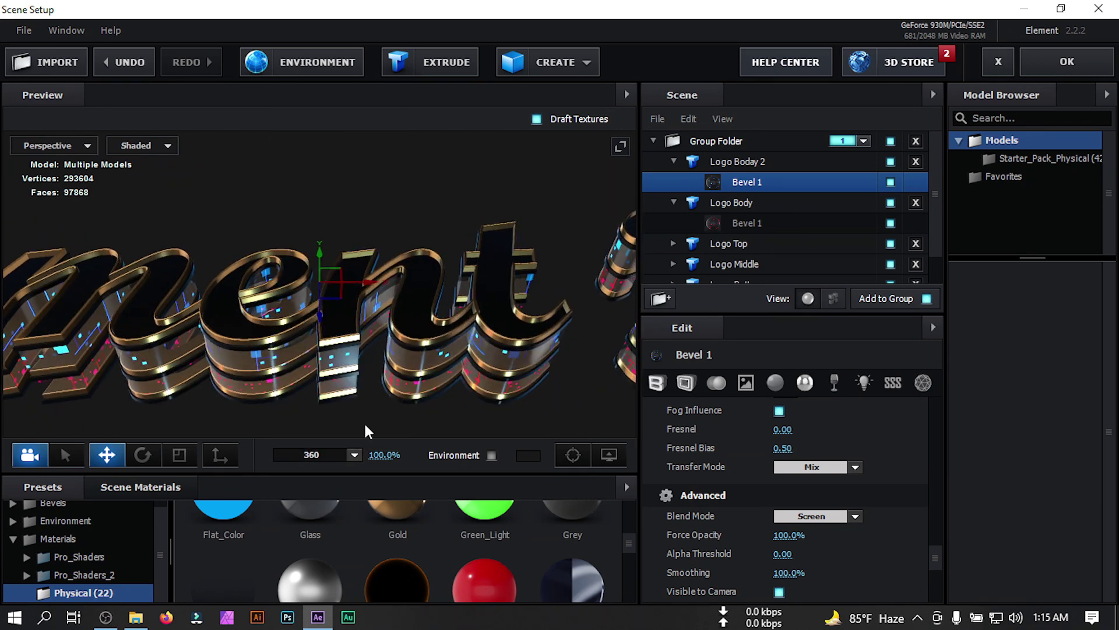
# Step: Apply the Basic_2K_02 environment preset from the Basic_2K collection to the scene
pyautogui.click(34, 539)
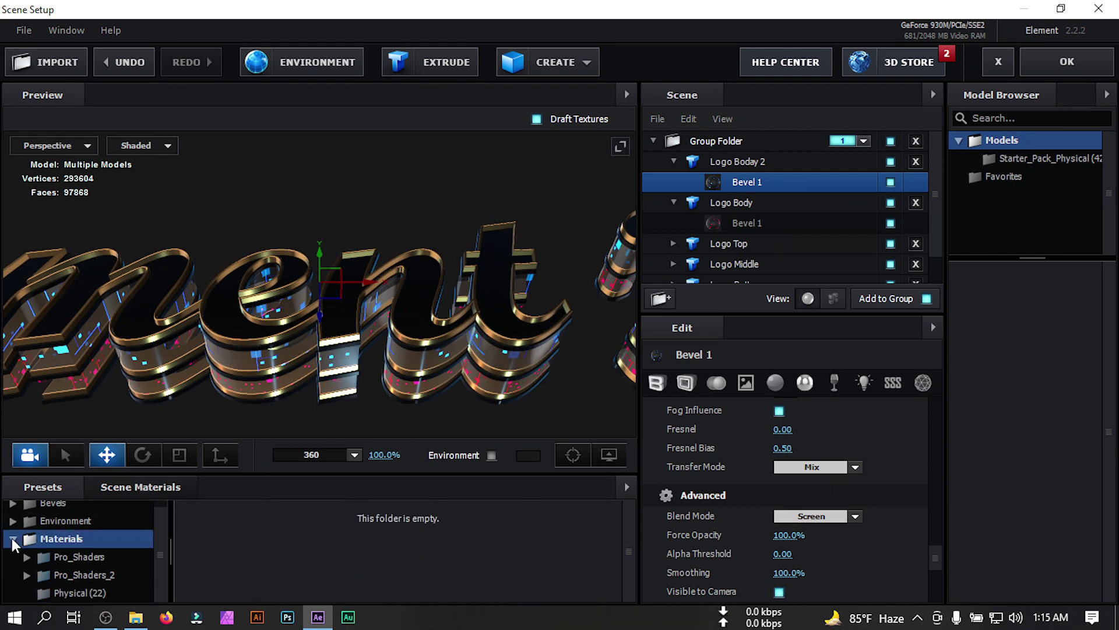
pyautogui.click(62, 529)
pyautogui.click(74, 543)
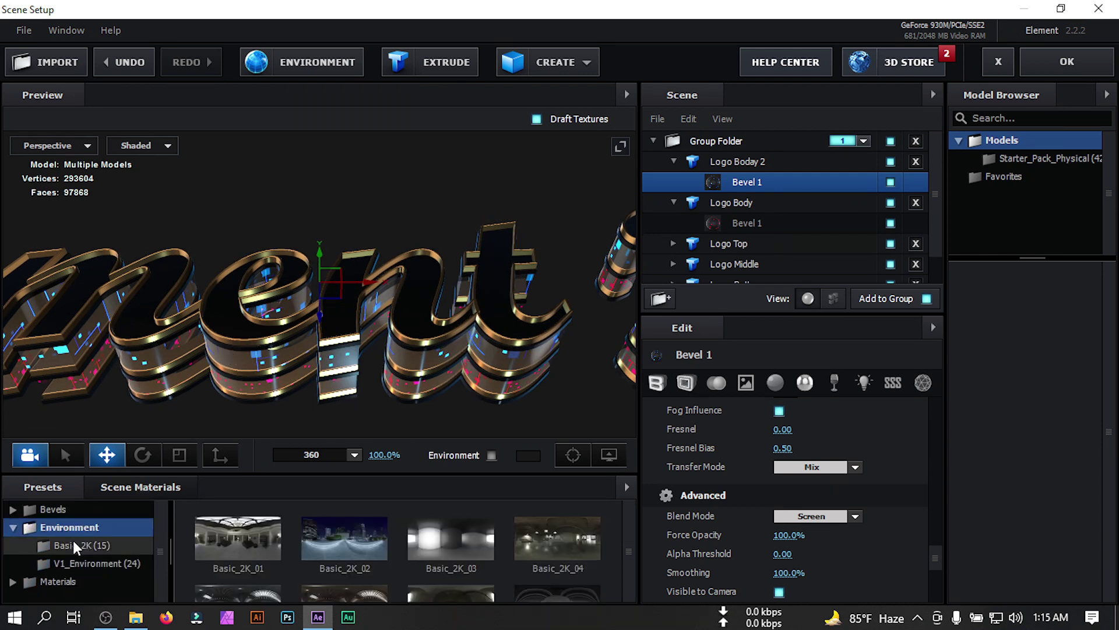
pyautogui.click(342, 537)
pyautogui.moveTo(409, 402); pyautogui.dragTo(463, 293)
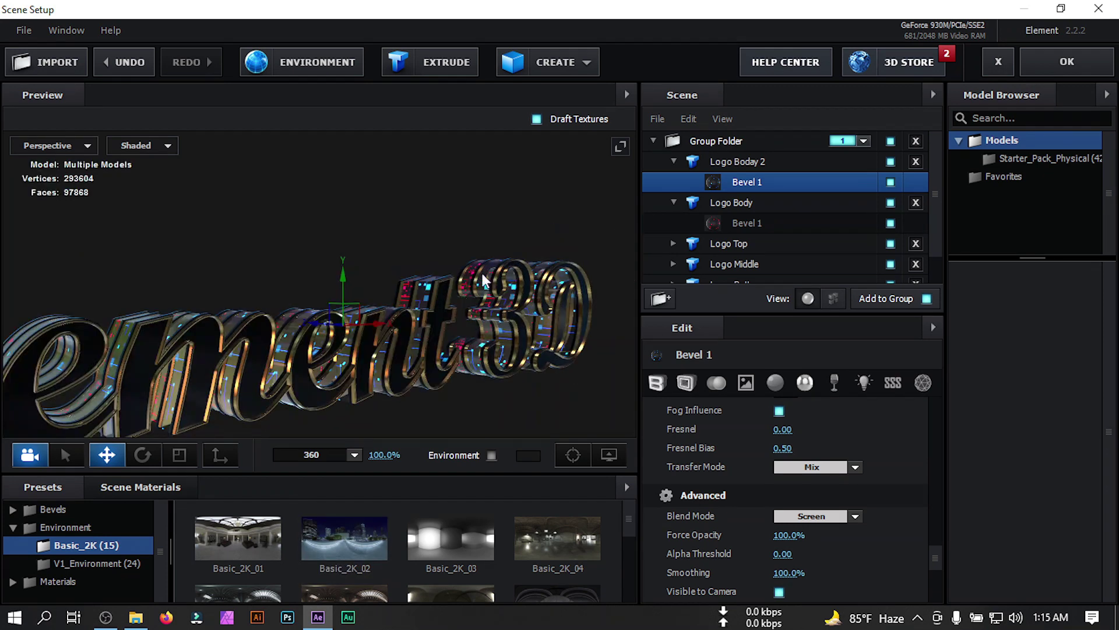
# Step: Collapse both logo body models and add a plane primitive to the scene
pyautogui.click(673, 162)
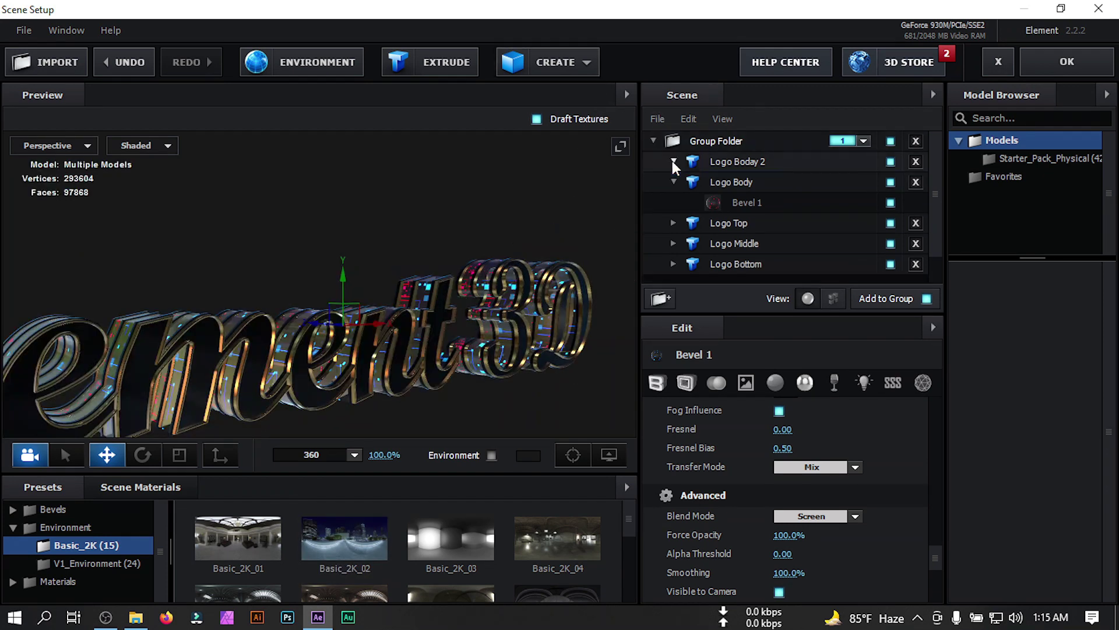
pyautogui.click(673, 183)
pyautogui.click(569, 67)
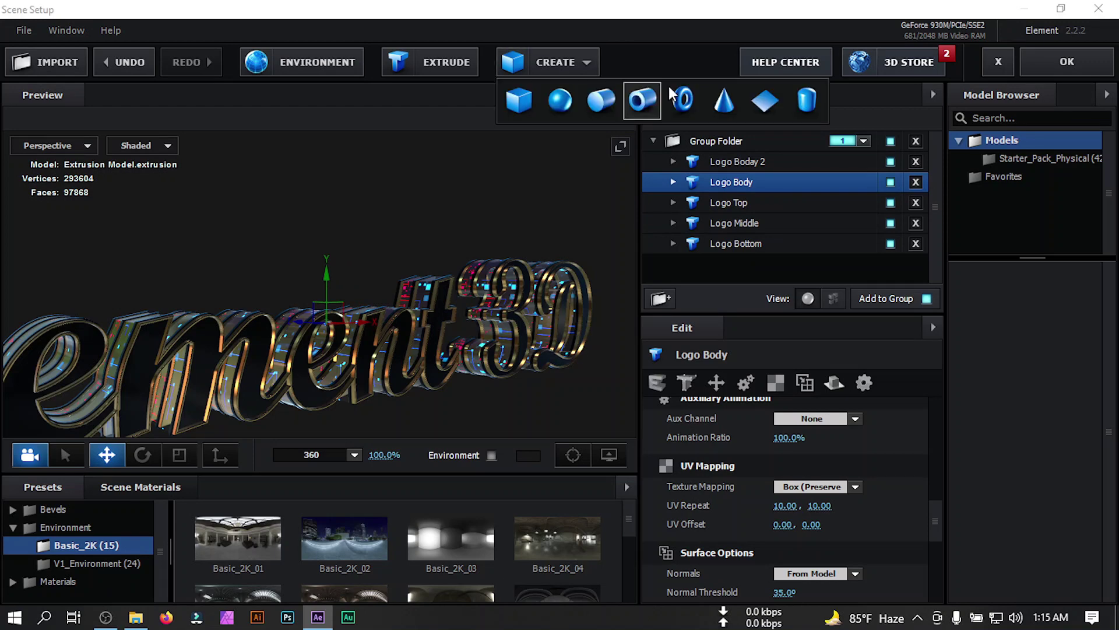
pyautogui.click(755, 100)
pyautogui.moveTo(495, 214); pyautogui.dragTo(524, 239)
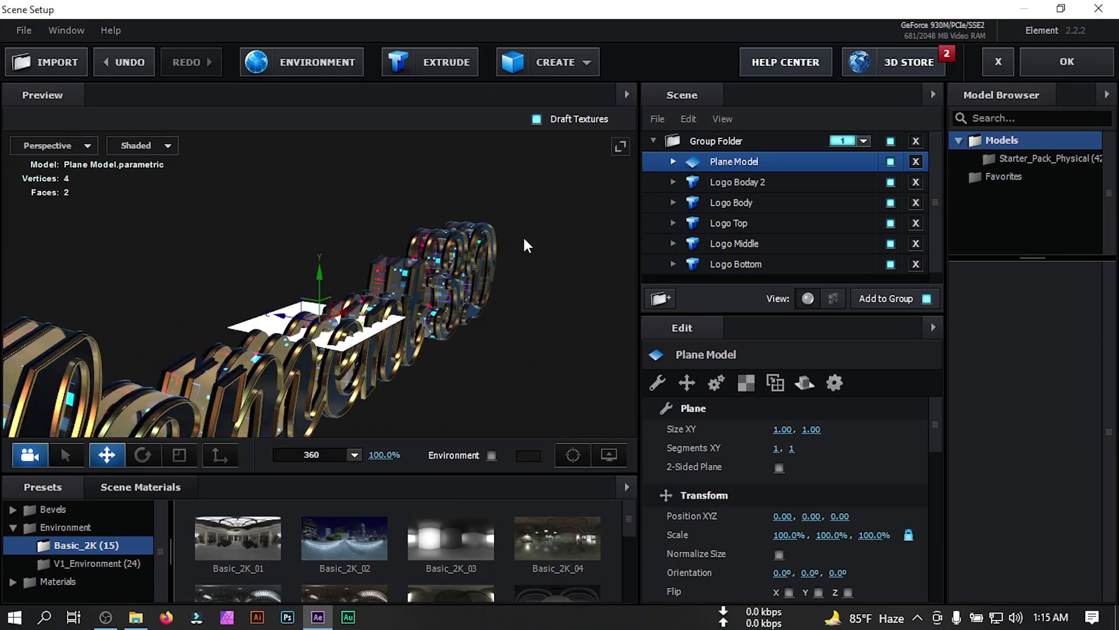
# Step: Rotate the plane model about X to an orientation of 270° with the rotation gizmo
pyautogui.click(142, 455)
pyautogui.moveTo(360, 318); pyautogui.dragTo(420, 322)
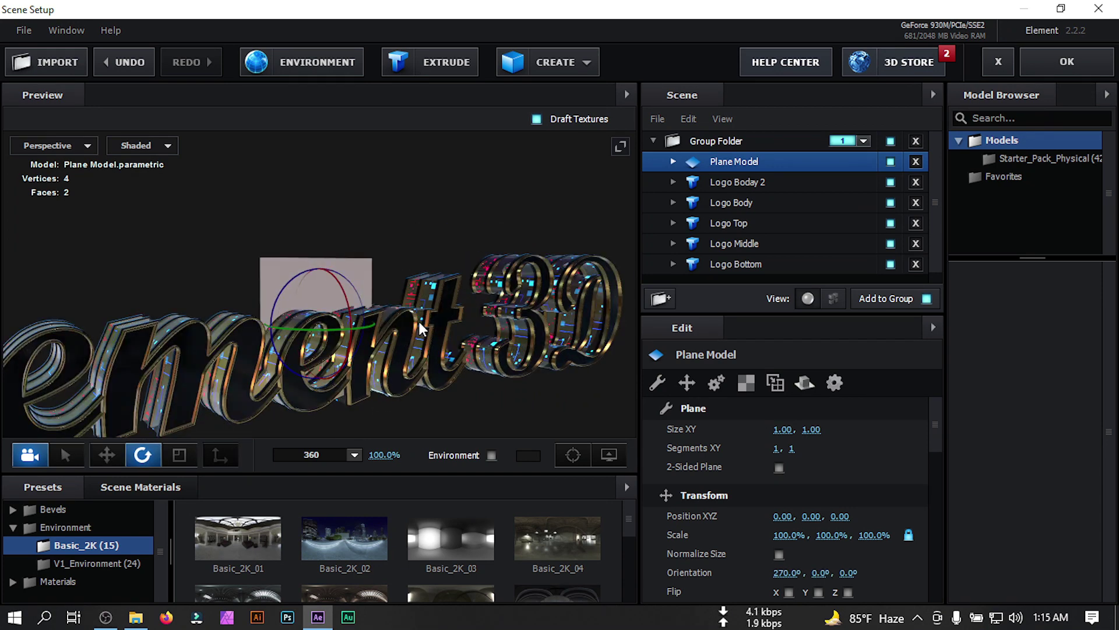
# Step: Set the plane's X and Y size to 20 by 20
pyautogui.click(783, 429)
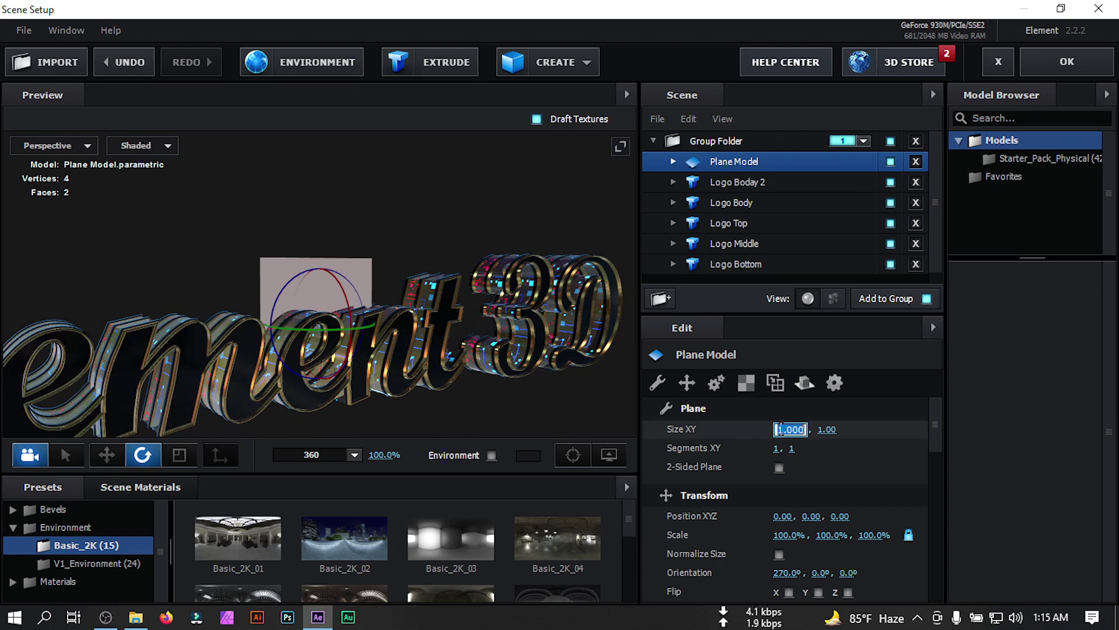
pyautogui.write('5')
pyautogui.click(823, 430)
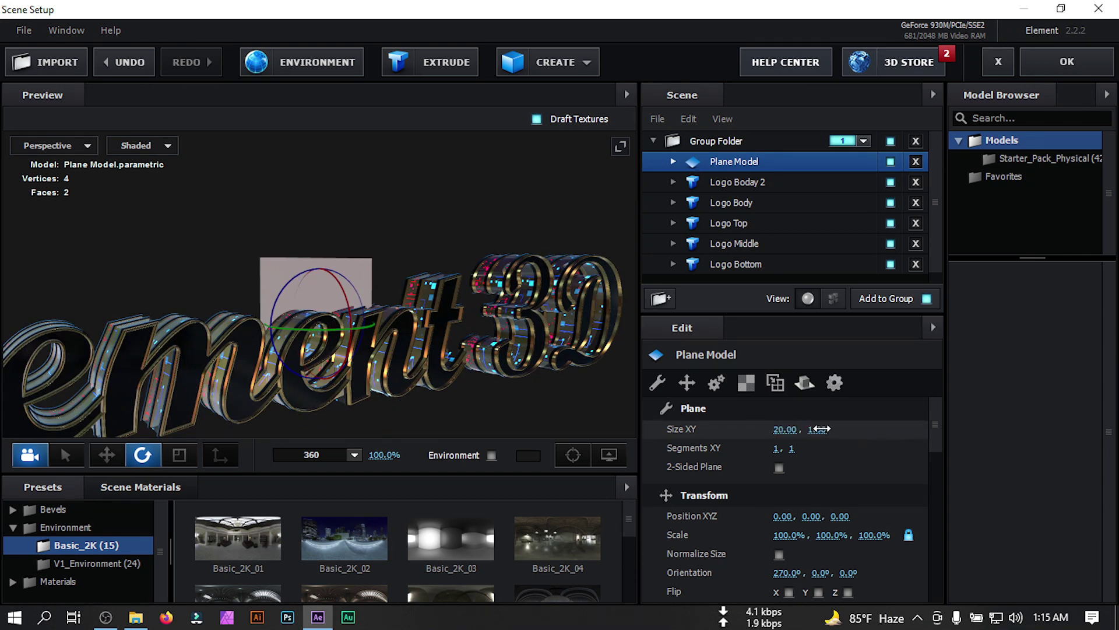
pyautogui.write('20')
pyautogui.press('Return')
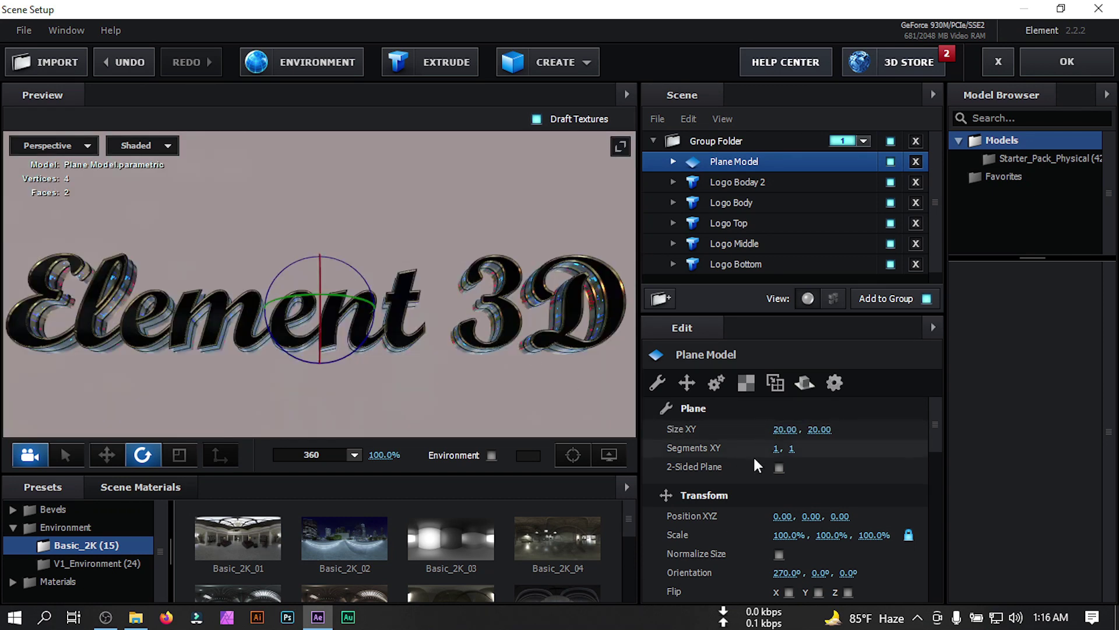
# Step: Set the plane's X and Y size to 10 by 10
pyautogui.click(783, 429)
pyautogui.write('10')
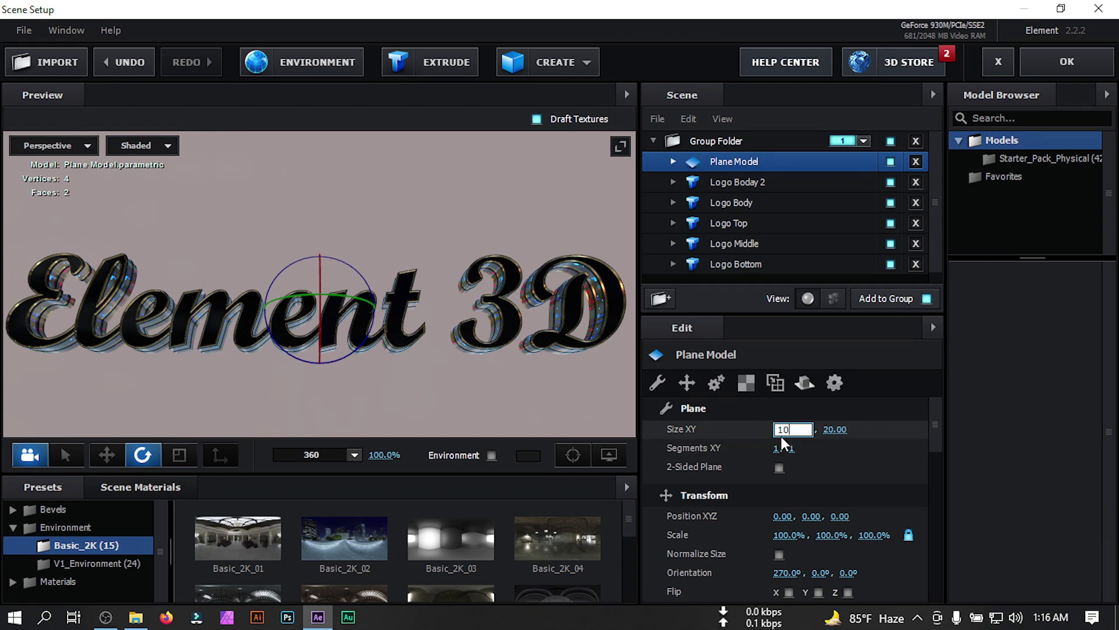
pyautogui.click(826, 429)
pyautogui.write('10')
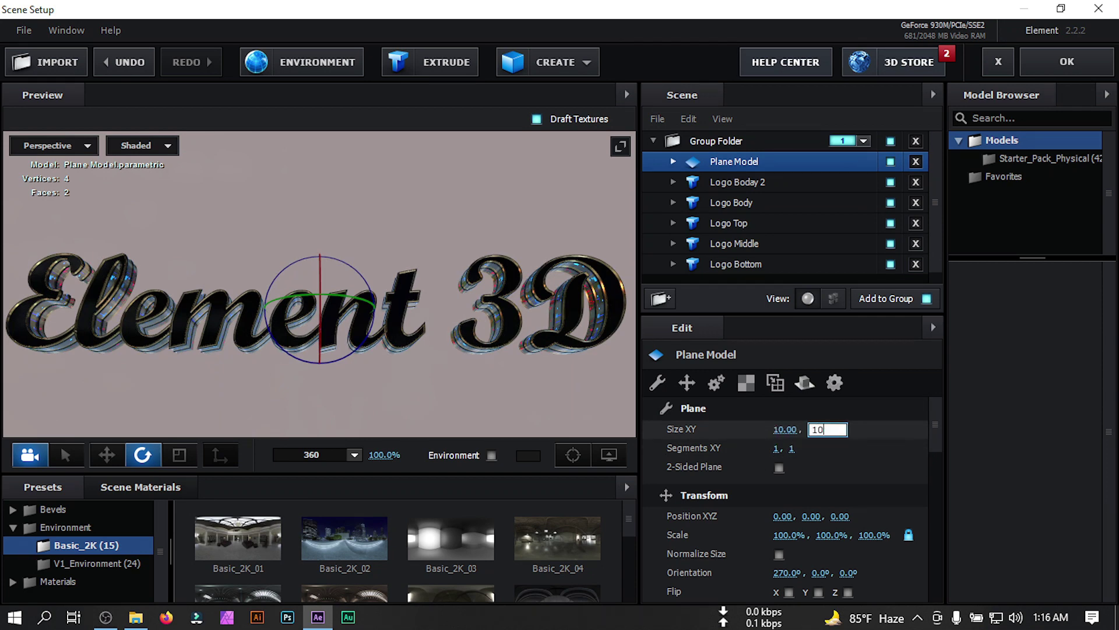
pyautogui.press('Return')
# Step: Apply the Glass preset from the Physical materials collection to the plane model
pyautogui.moveTo(616, 369); pyautogui.dragTo(730, 166)
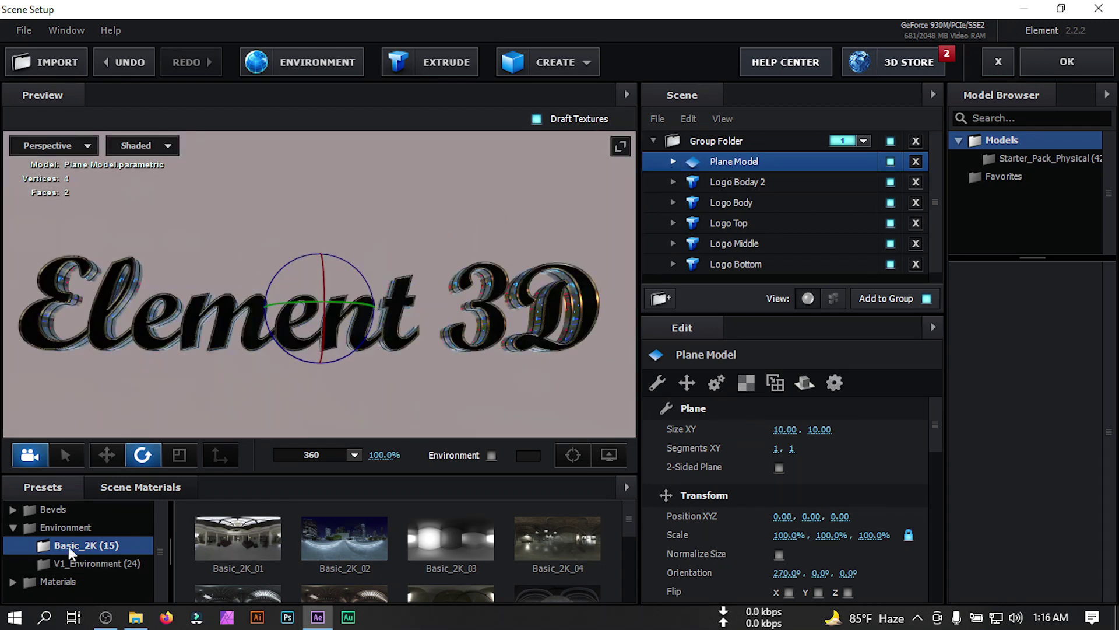
pyautogui.click(10, 526)
pyautogui.click(13, 527)
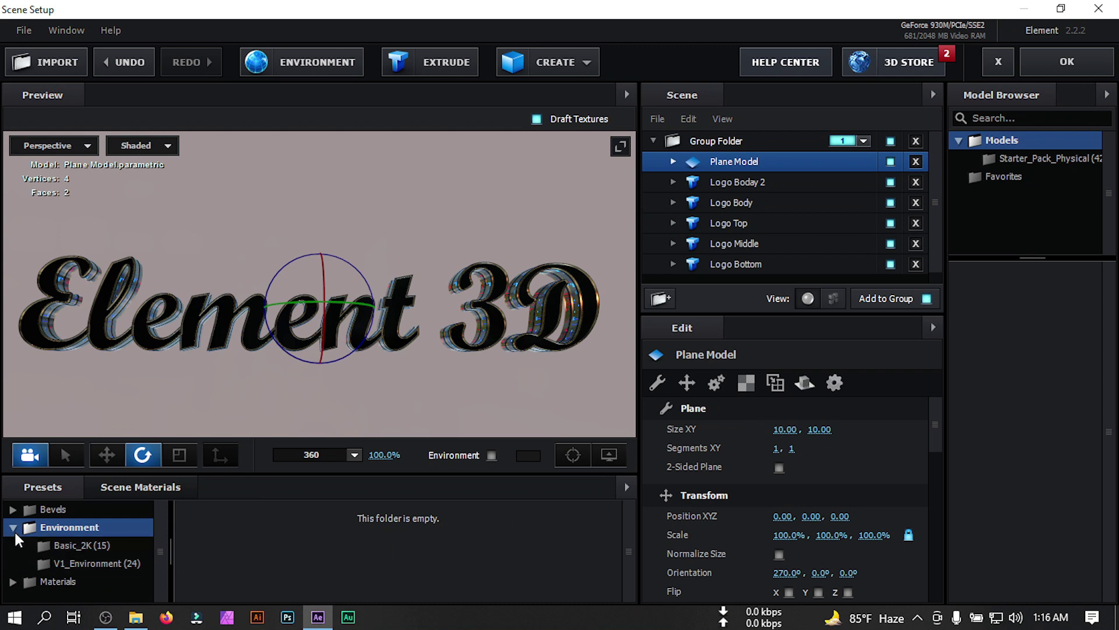
pyautogui.click(12, 545)
pyautogui.click(72, 549)
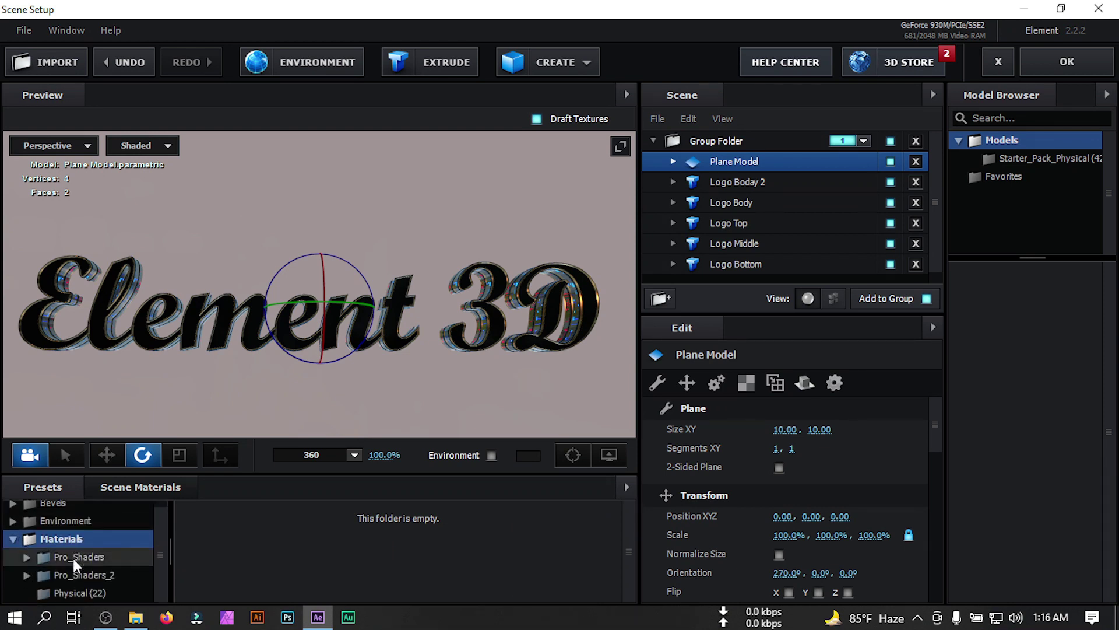
pyautogui.click(85, 592)
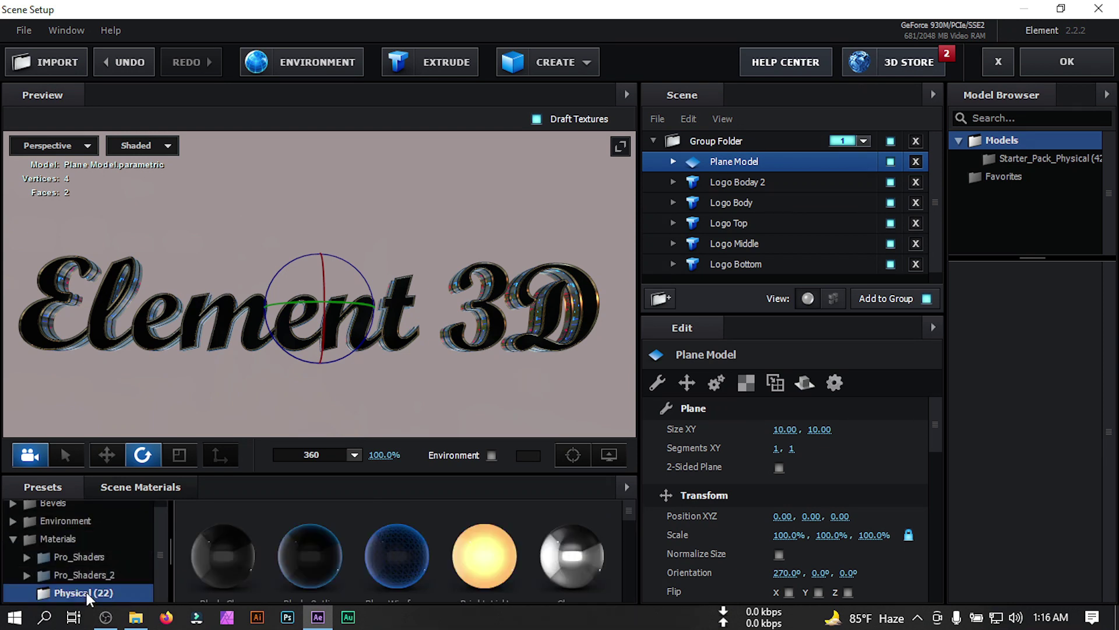
pyautogui.scroll(-3, 267, 560)
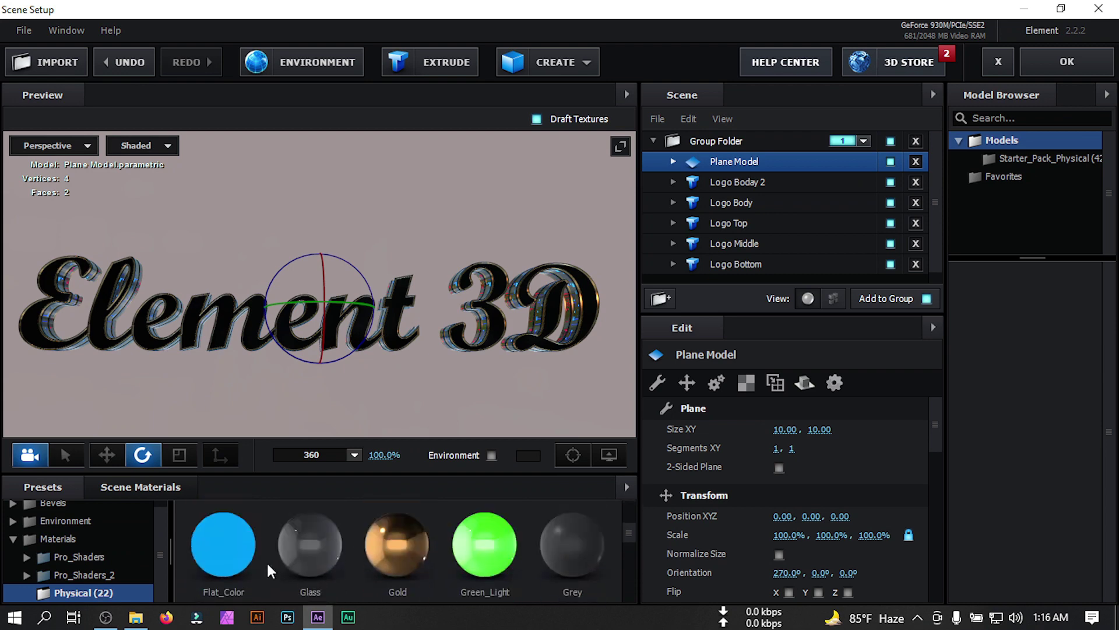
pyautogui.moveTo(303, 555); pyautogui.dragTo(750, 165)
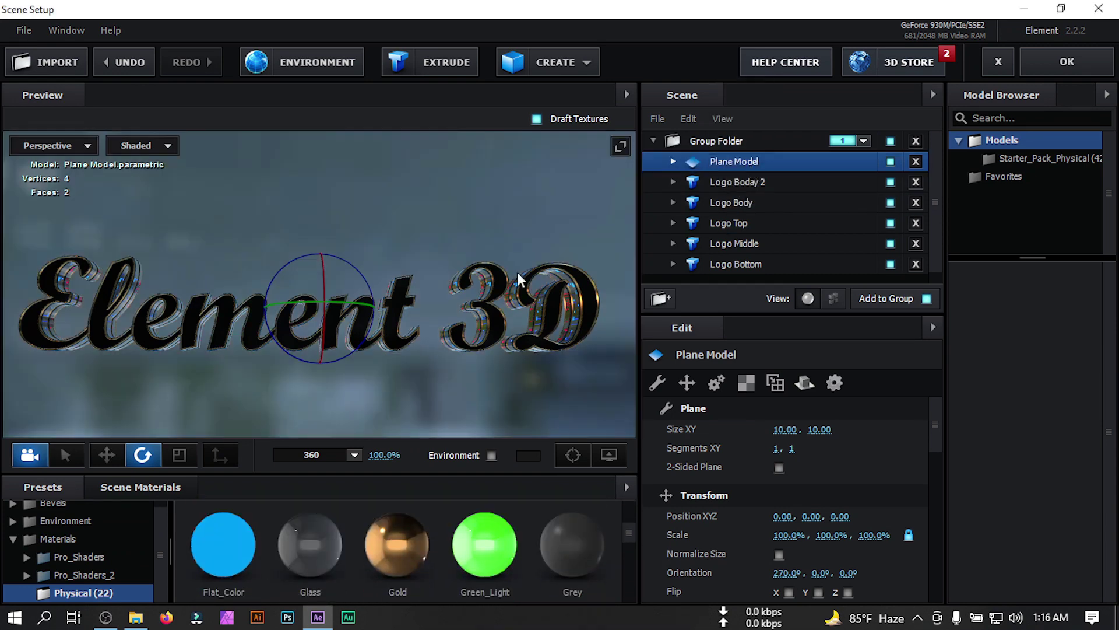
# Step: Set the plane model's reflect mode to Mirror Surface
pyautogui.moveTo(488, 358); pyautogui.dragTo(701, 215)
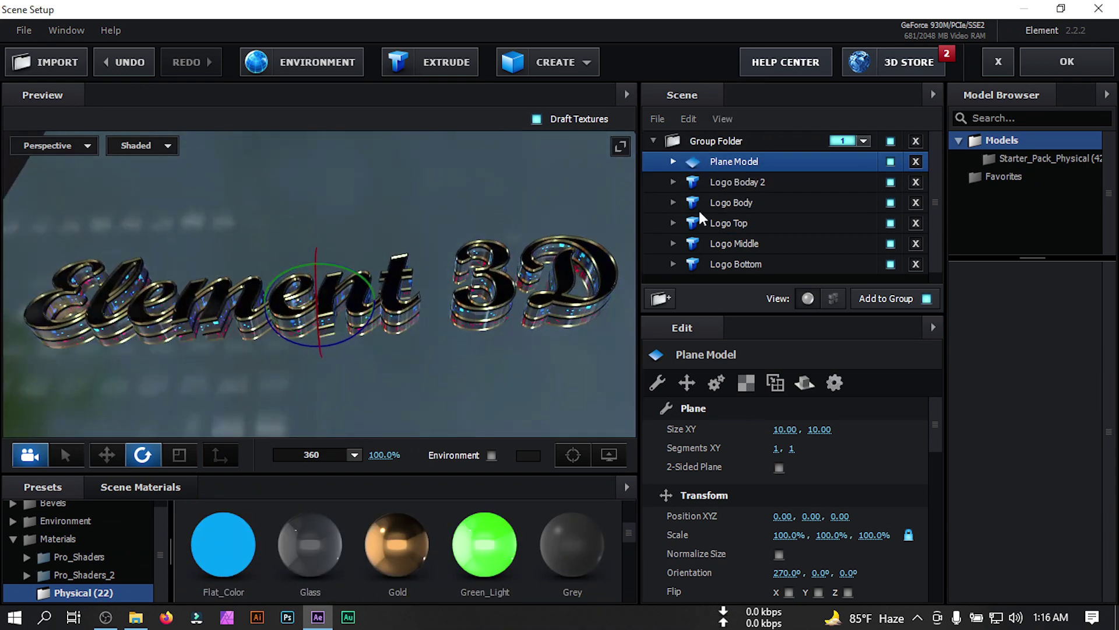
pyautogui.rightClick(721, 160)
pyautogui.moveTo(779, 298)
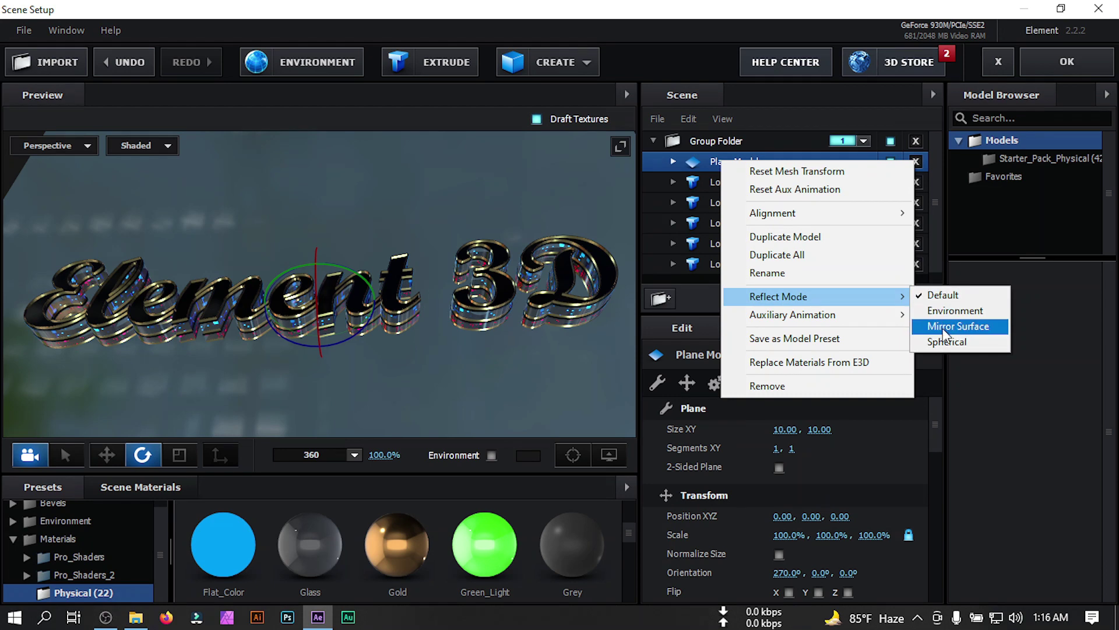
pyautogui.click(944, 330)
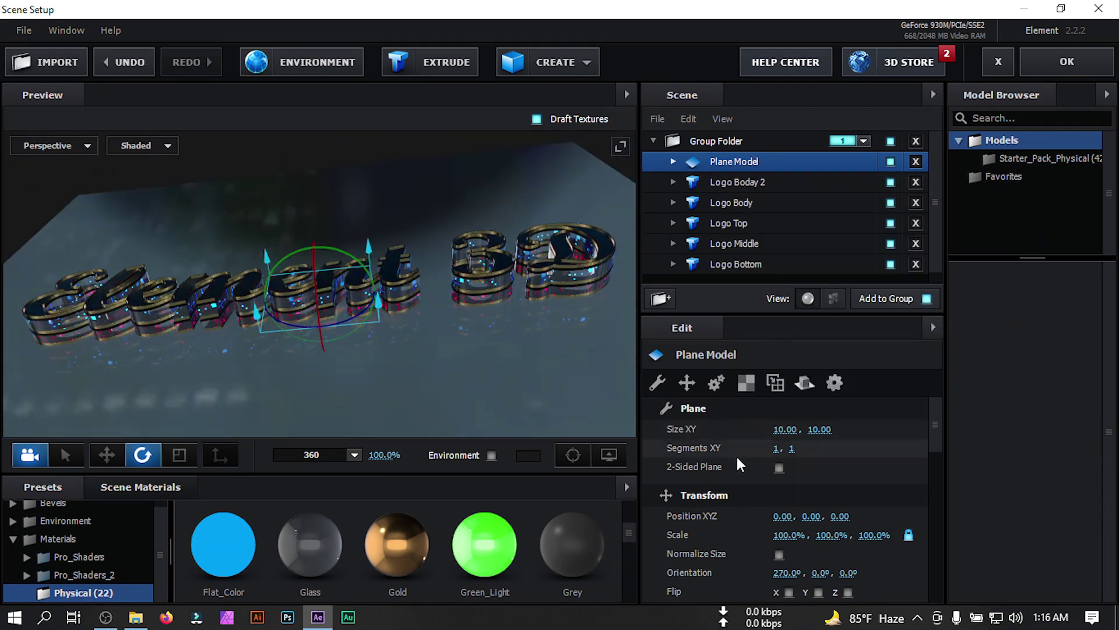
# Step: Enable Matte Shadow and Matte Reflection in the plane's Glass material settings
pyautogui.scroll(-10, 802, 474)
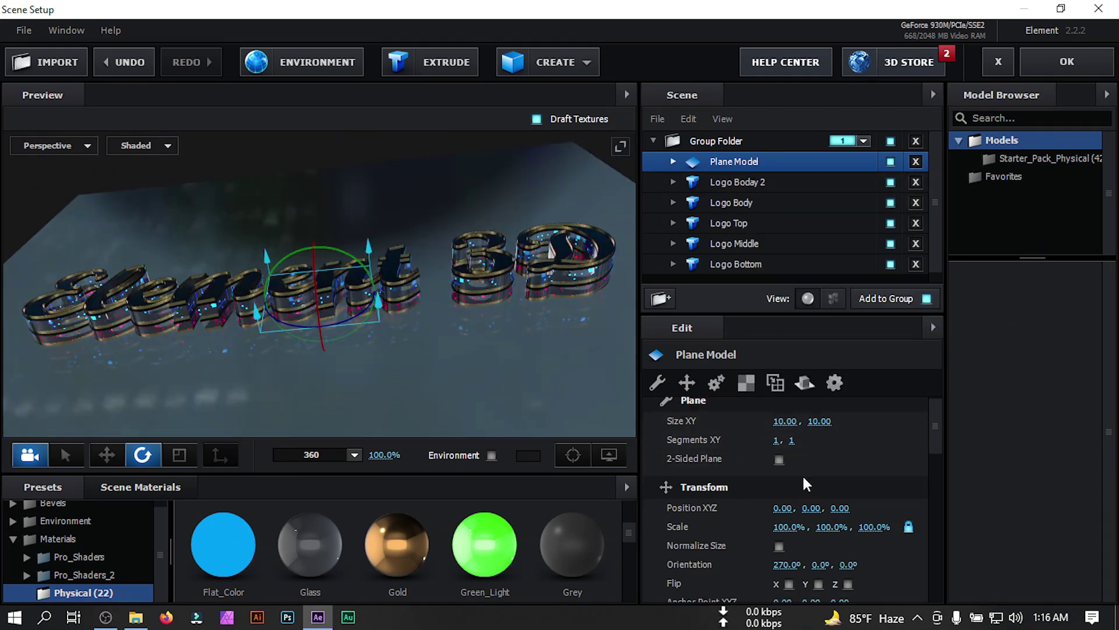
pyautogui.click(672, 162)
pyautogui.click(764, 183)
pyautogui.scroll(-12, 877, 527)
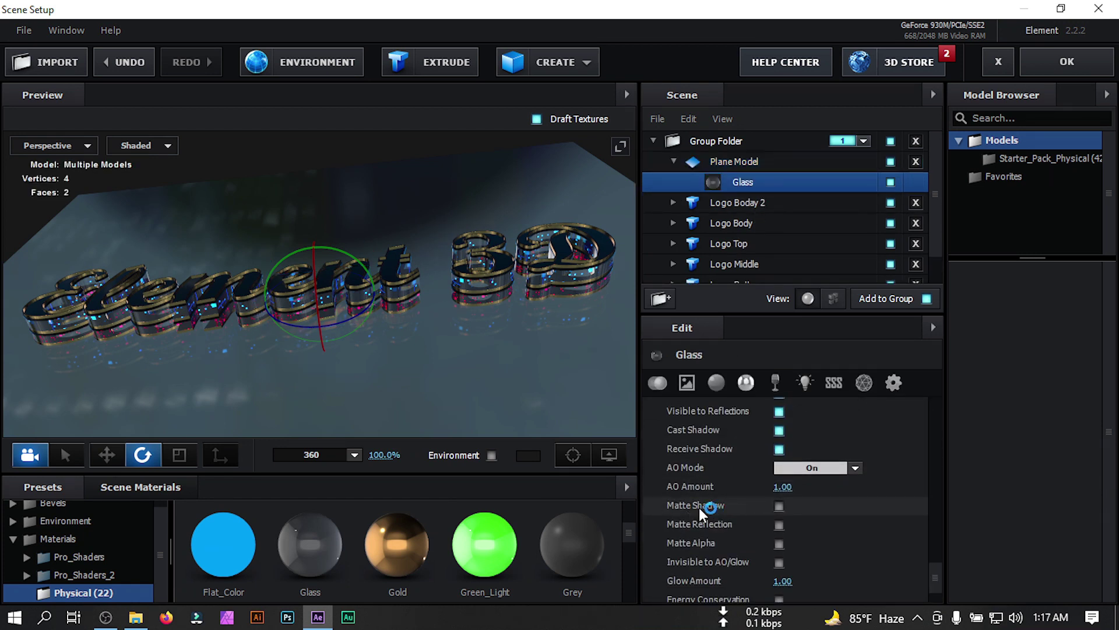
pyautogui.click(779, 523)
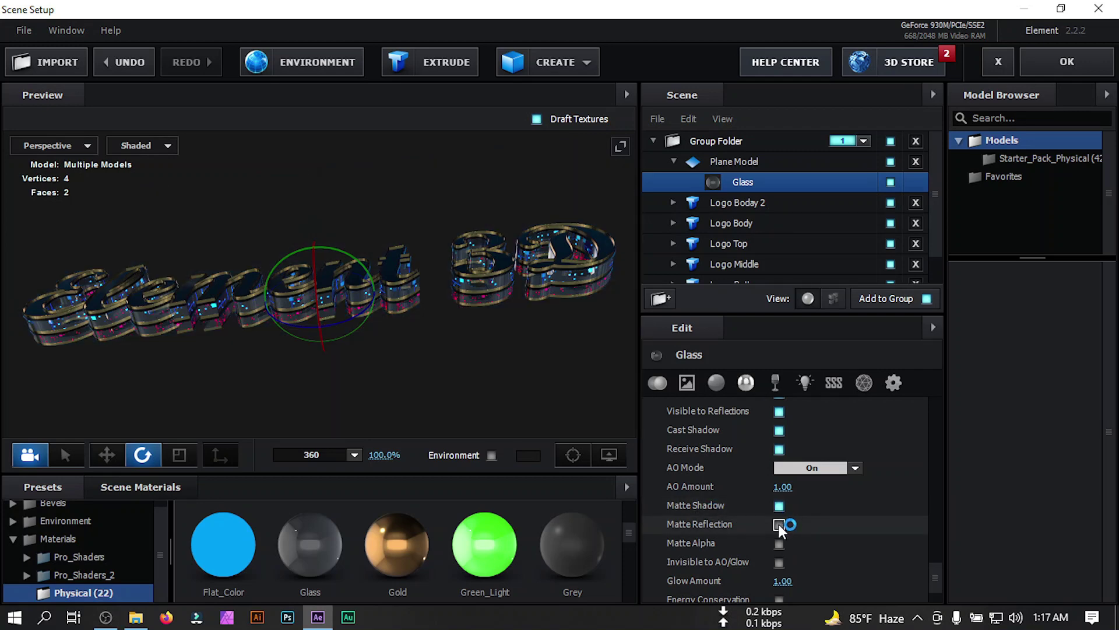
pyautogui.scroll(5, 495, 350)
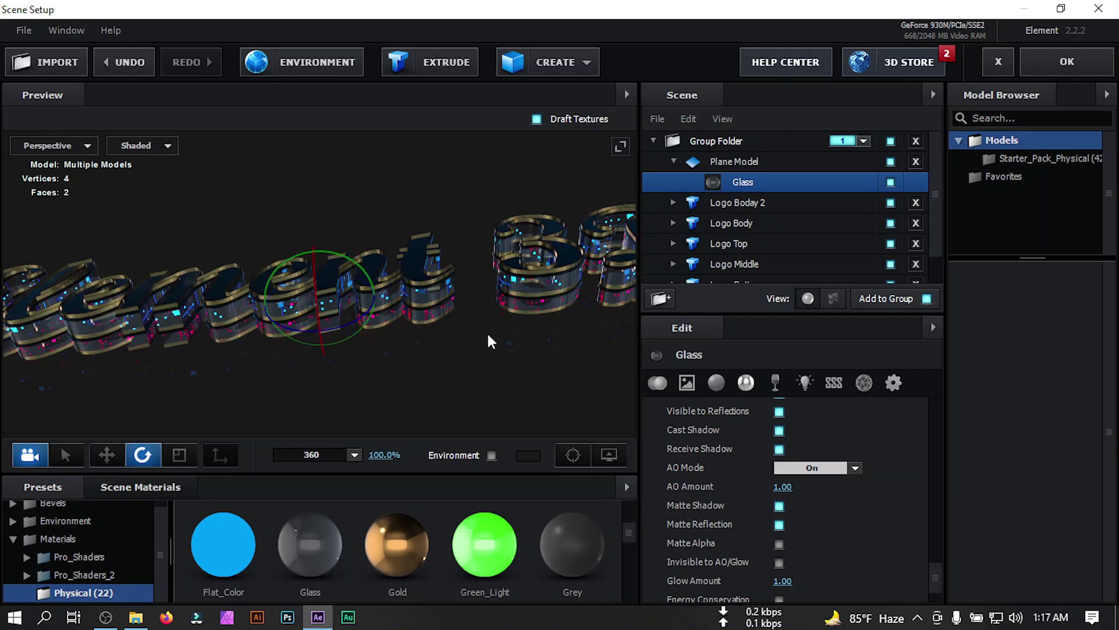
# Step: Set the Glass material's reflectivity intensity to 20% after trying 15% and 25%, and accept the scene setup
pyautogui.hotkey('ctrl', 'z')
pyautogui.scroll(-5, 865, 472)
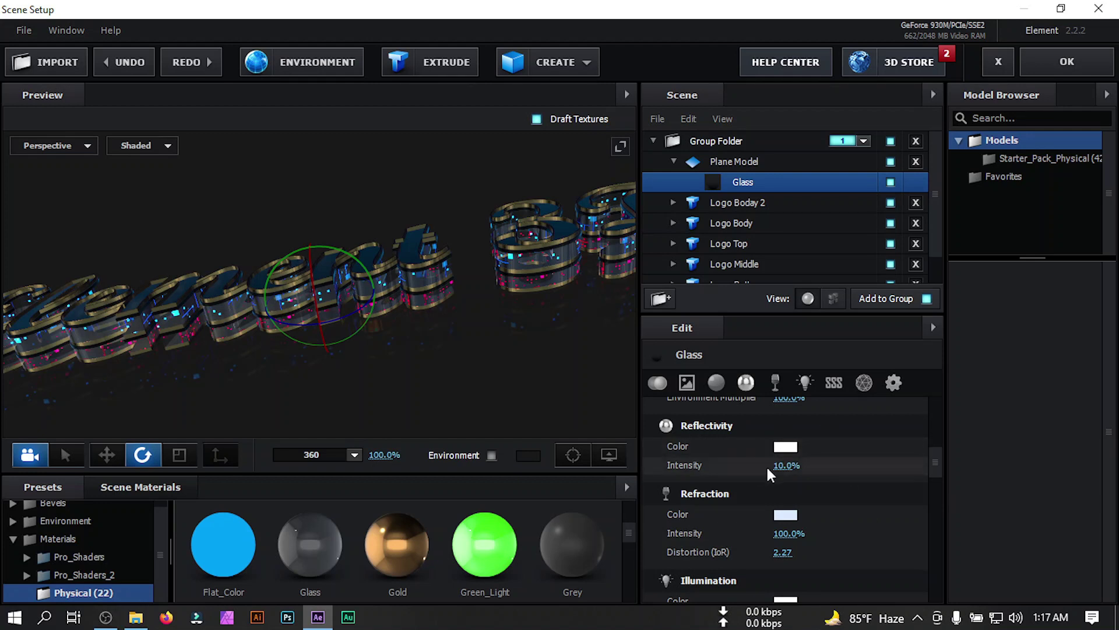
pyautogui.click(785, 466)
pyautogui.write('15')
pyautogui.press('Return')
pyautogui.click(787, 466)
pyautogui.write('25')
pyautogui.press('Return')
pyautogui.click(786, 465)
pyautogui.write('20')
pyautogui.press('Return')
pyautogui.moveTo(487, 319); pyautogui.dragTo(582, 272)
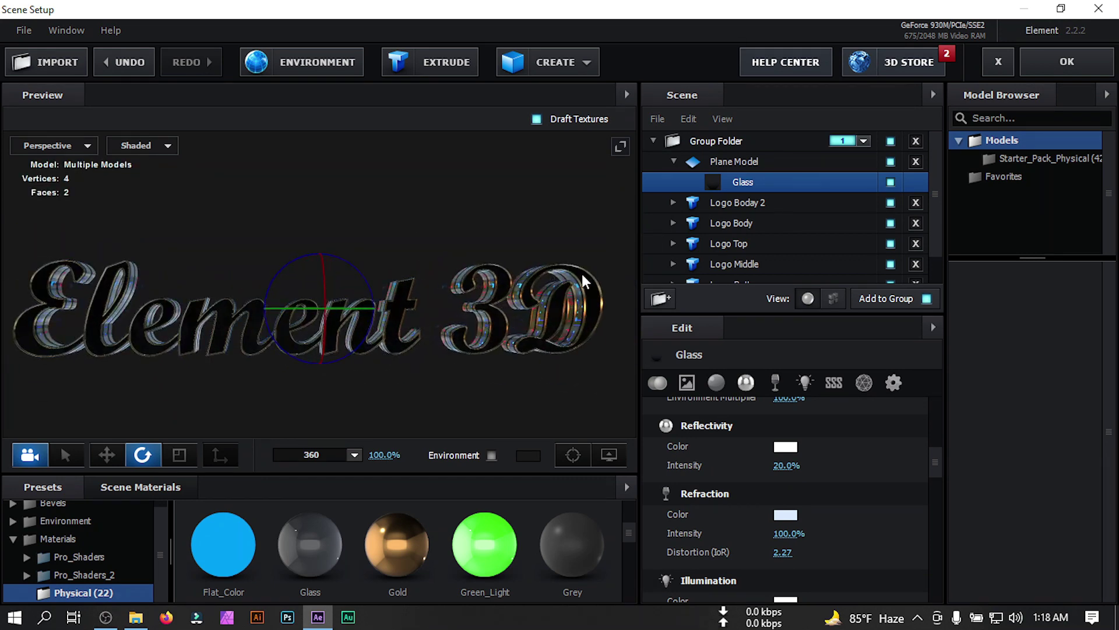
pyautogui.click(1054, 61)
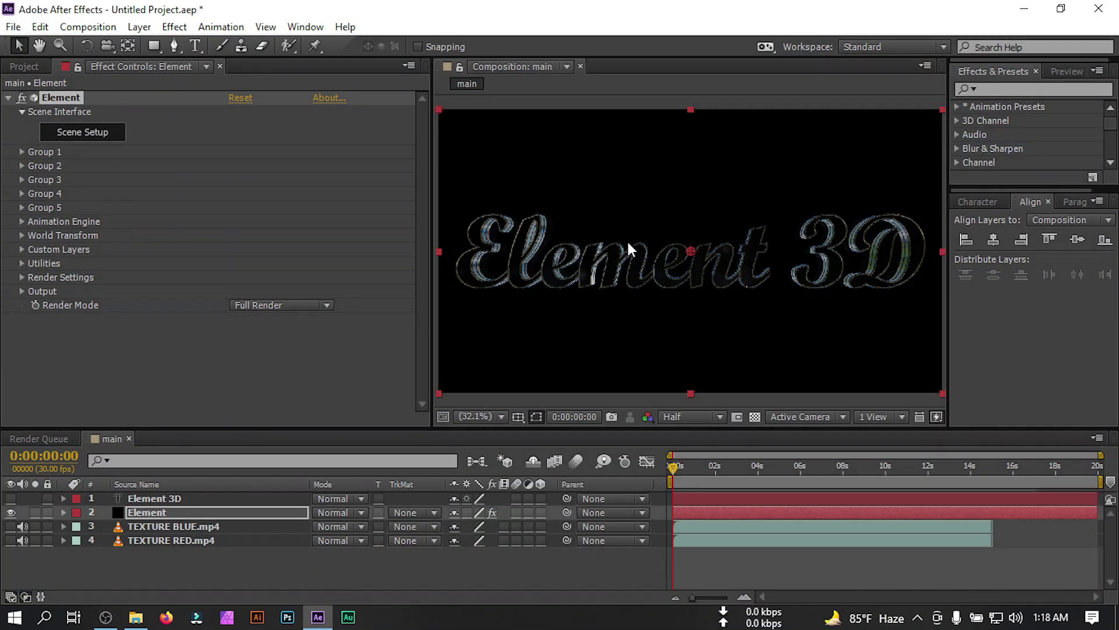
# Step: Create a two-node camera with the 35mm preset and Lock to Zoom turned off
pyautogui.click(219, 579)
pyautogui.rightClick(202, 570)
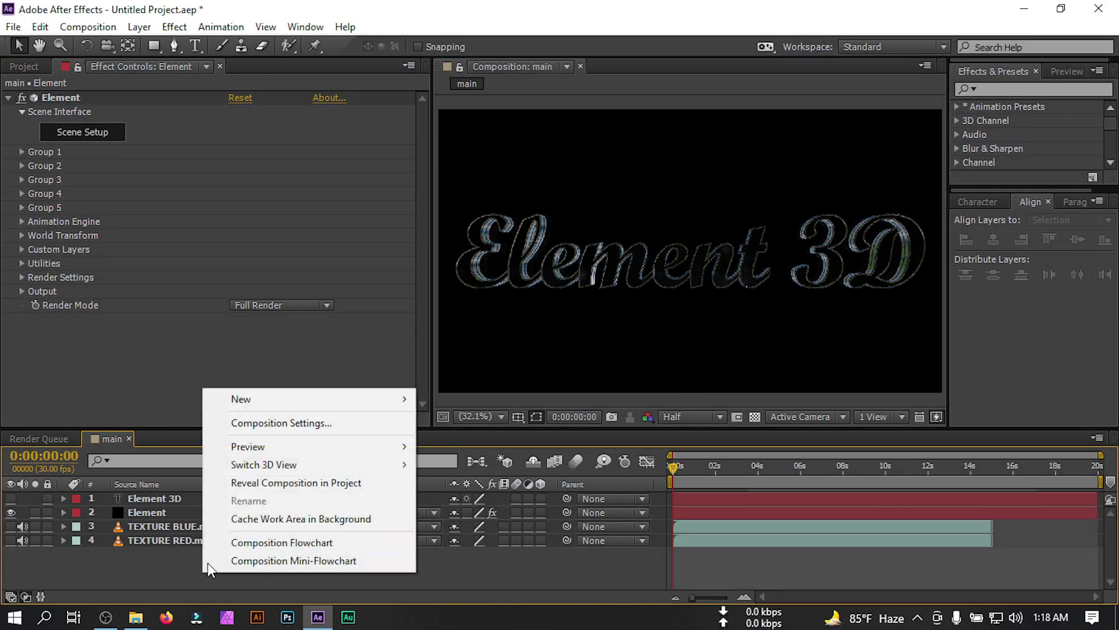
pyautogui.moveTo(270, 408)
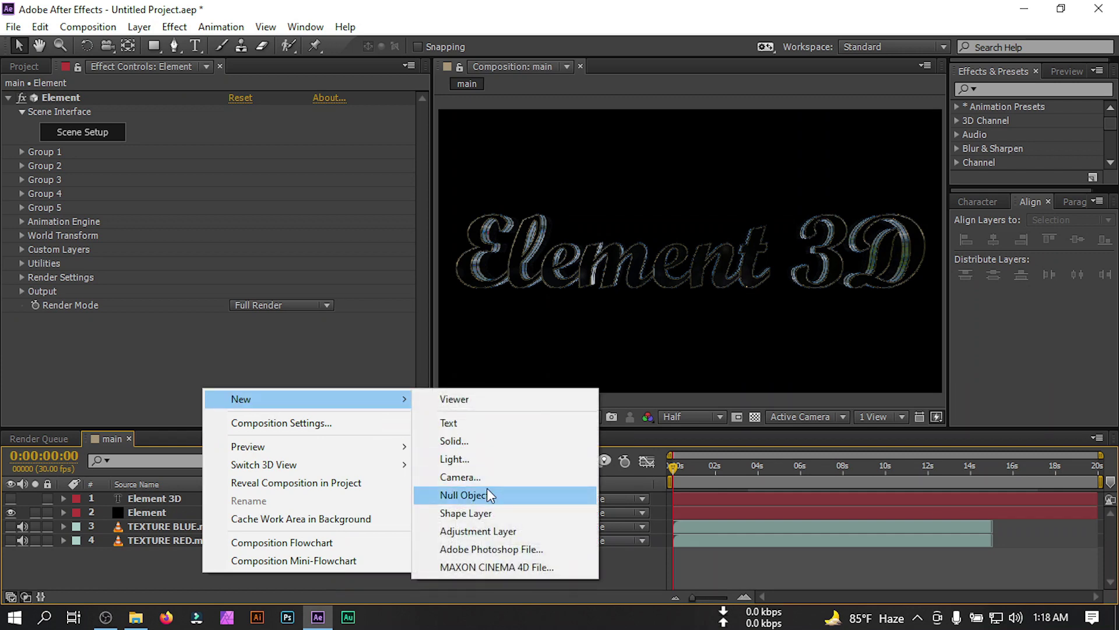
pyautogui.click(476, 476)
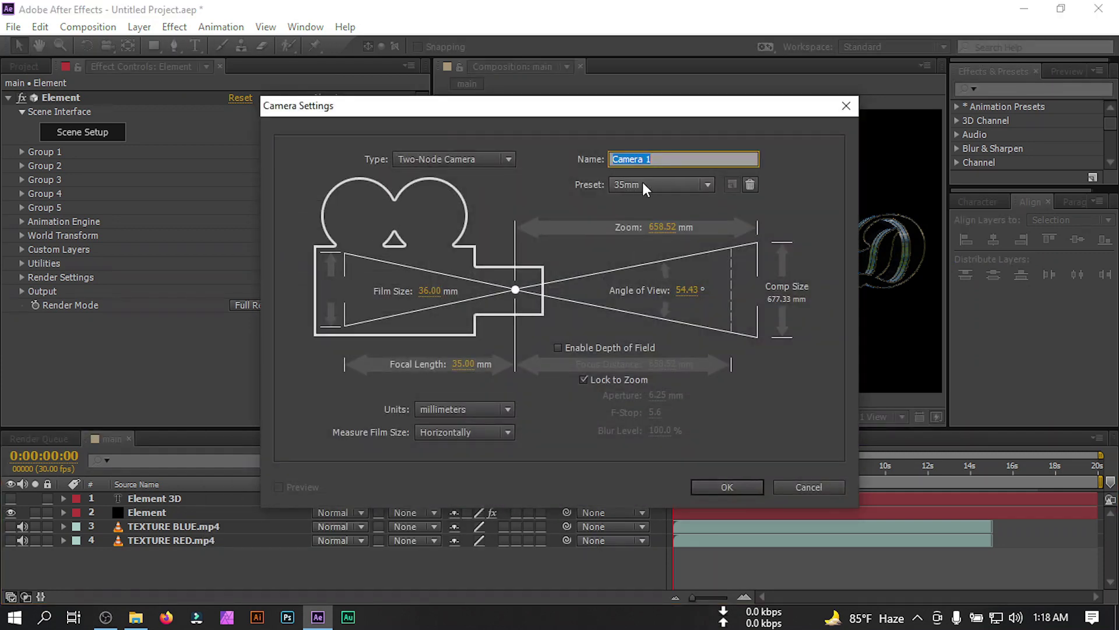
pyautogui.click(585, 379)
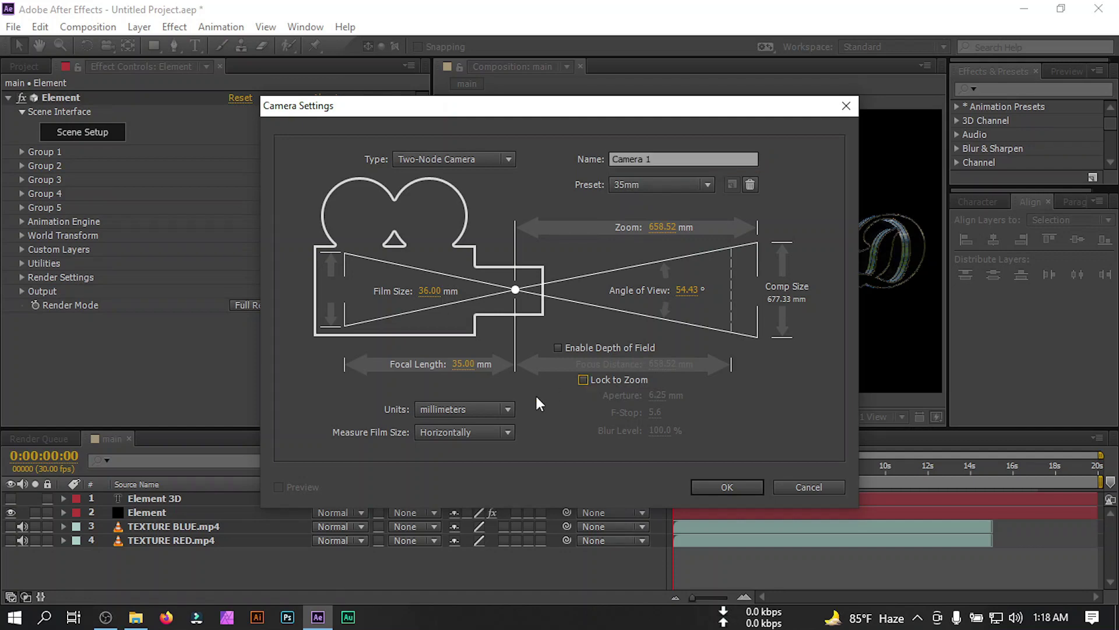
pyautogui.click(728, 487)
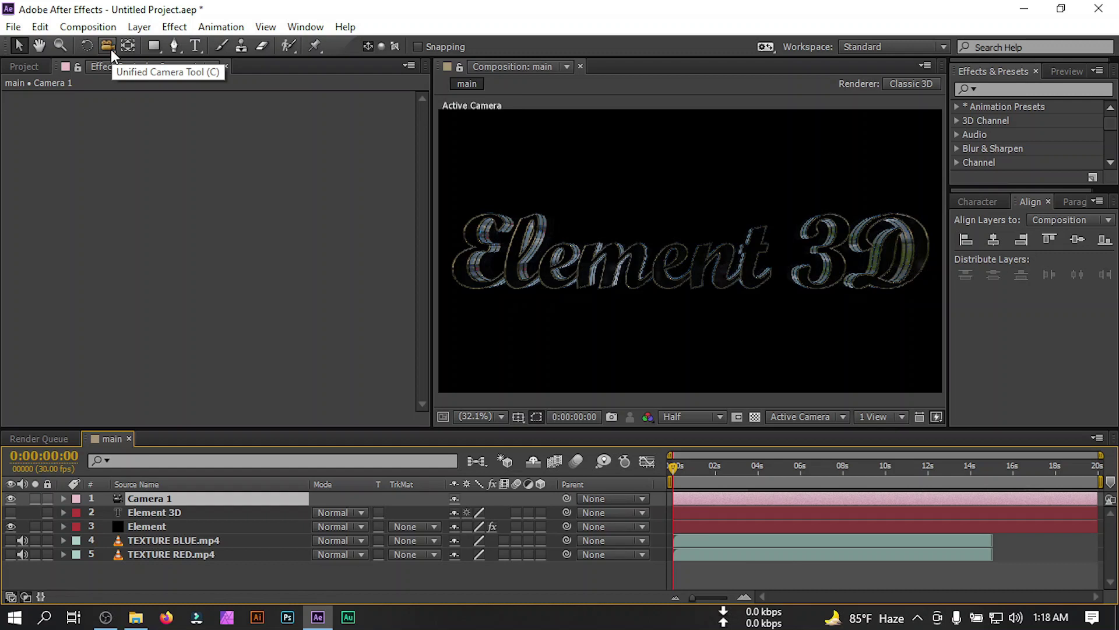
# Step: Orbit the new camera to an angled view that shows the depth of the 3D text
pyautogui.moveTo(111, 50); pyautogui.dragTo(156, 61)
pyautogui.moveTo(644, 271); pyautogui.dragTo(648, 315)
pyautogui.moveTo(112, 54); pyautogui.dragTo(192, 98)
pyautogui.moveTo(488, 245); pyautogui.dragTo(509, 321)
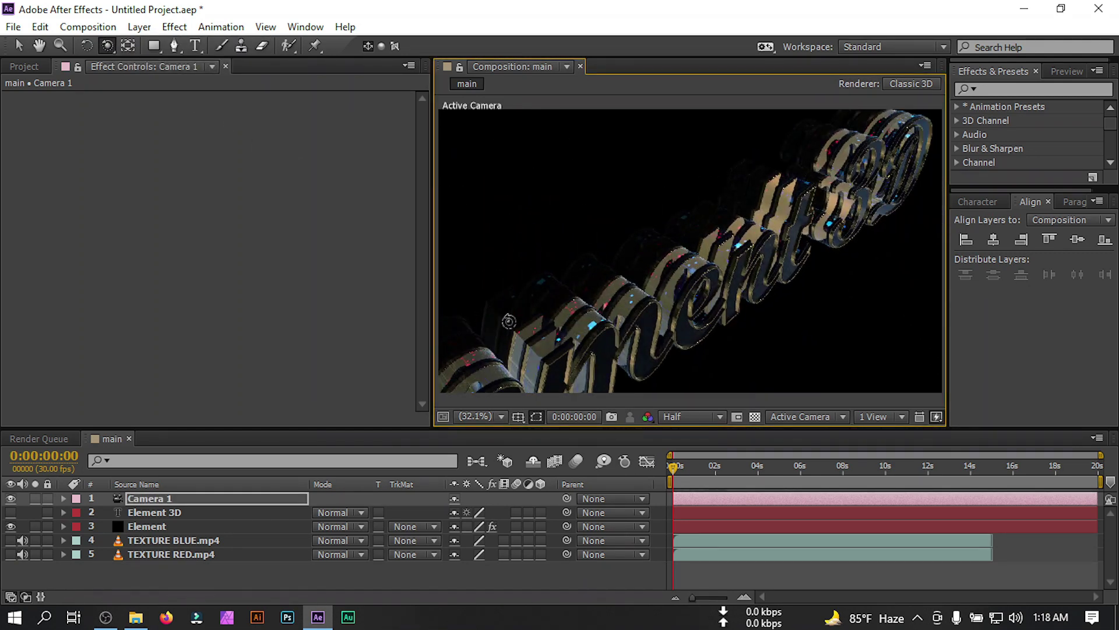
# Step: Expand Camera 1's transform properties and set its Z rotation to about -11°
pyautogui.click(156, 503)
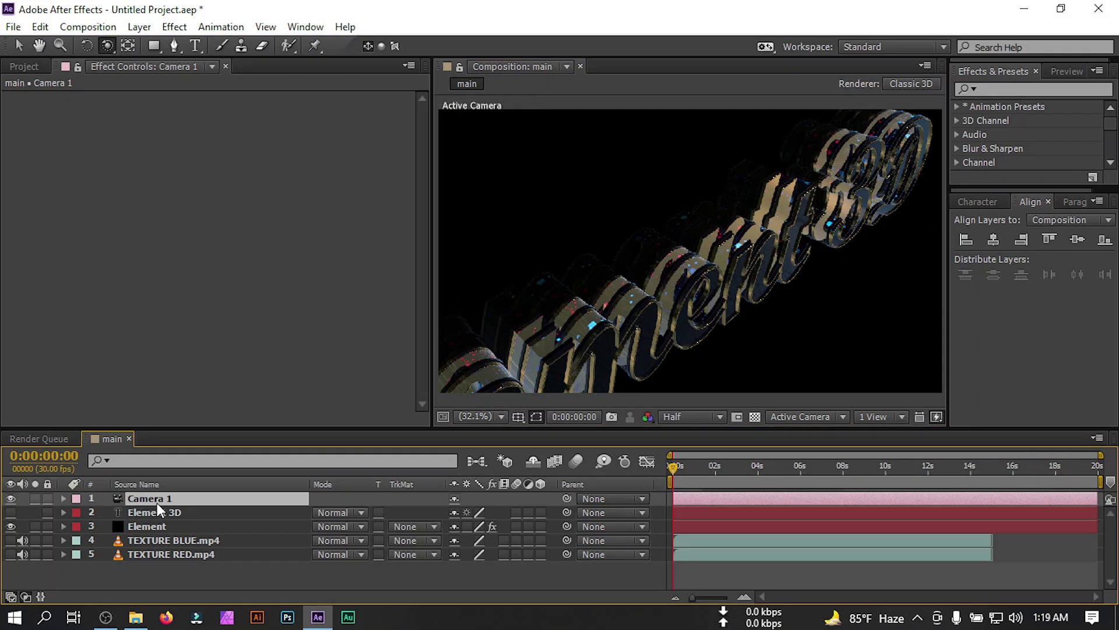
pyautogui.click(63, 498)
pyautogui.click(77, 513)
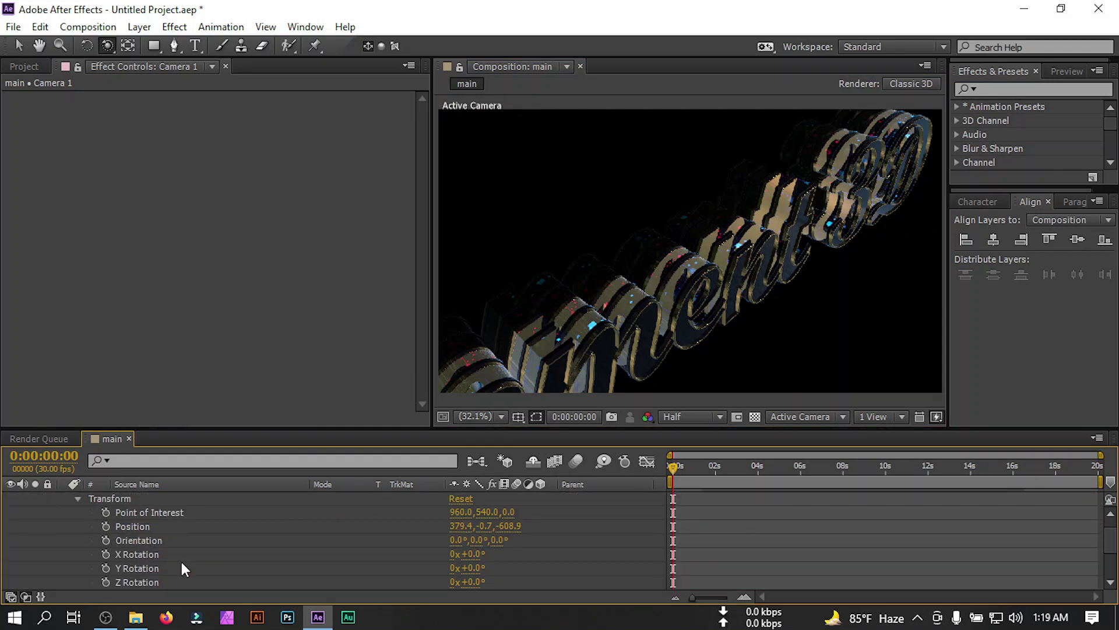
pyautogui.moveTo(467, 581); pyautogui.dragTo(446, 540)
pyautogui.hotkey('ctrl', 'z')
# Step: Orbit and track Camera 1 to a close-up of the first two letters, at position about 285, 888, -198
pyautogui.moveTo(699, 285); pyautogui.dragTo(658, 290)
pyautogui.moveTo(615, 262); pyautogui.dragTo(615, 234)
pyautogui.moveTo(107, 45); pyautogui.dragTo(148, 81)
pyautogui.moveTo(583, 262); pyautogui.dragTo(811, 266)
pyautogui.moveTo(726, 268); pyautogui.dragTo(769, 267)
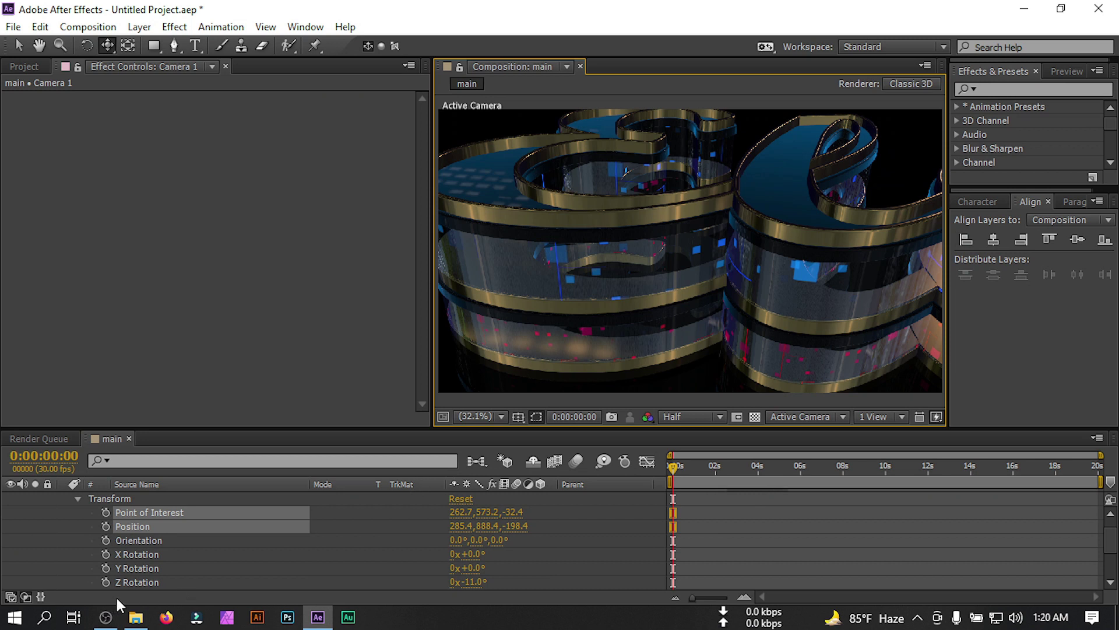
# Step: Collapse Camera 1's properties and split its layer at 0:00:05:00
pyautogui.scroll(1, 72, 513)
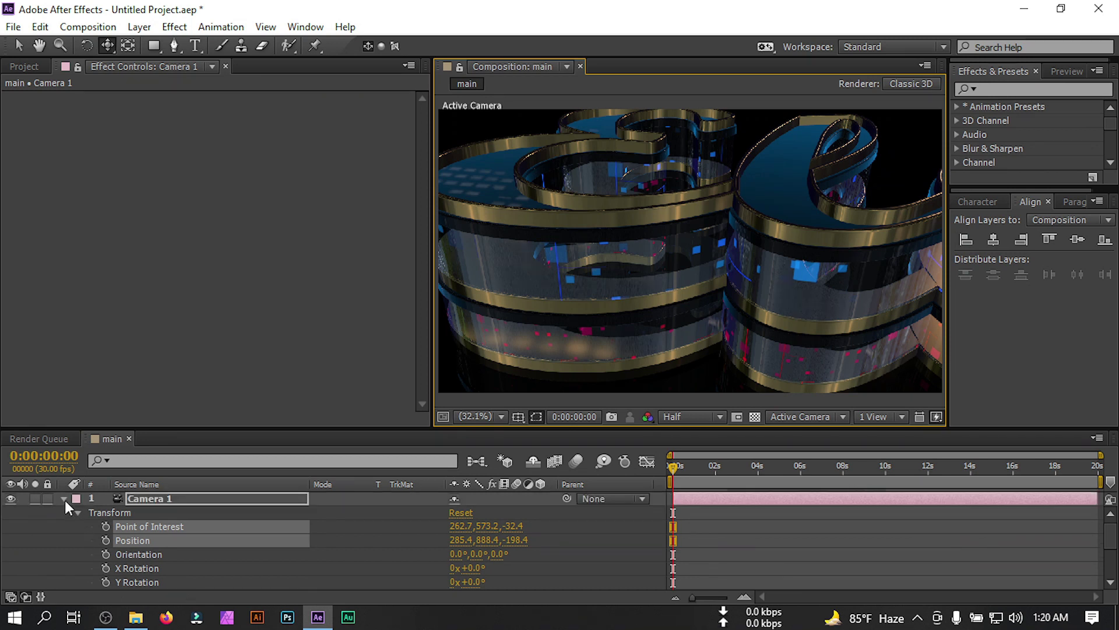
pyautogui.click(64, 499)
pyautogui.click(780, 478)
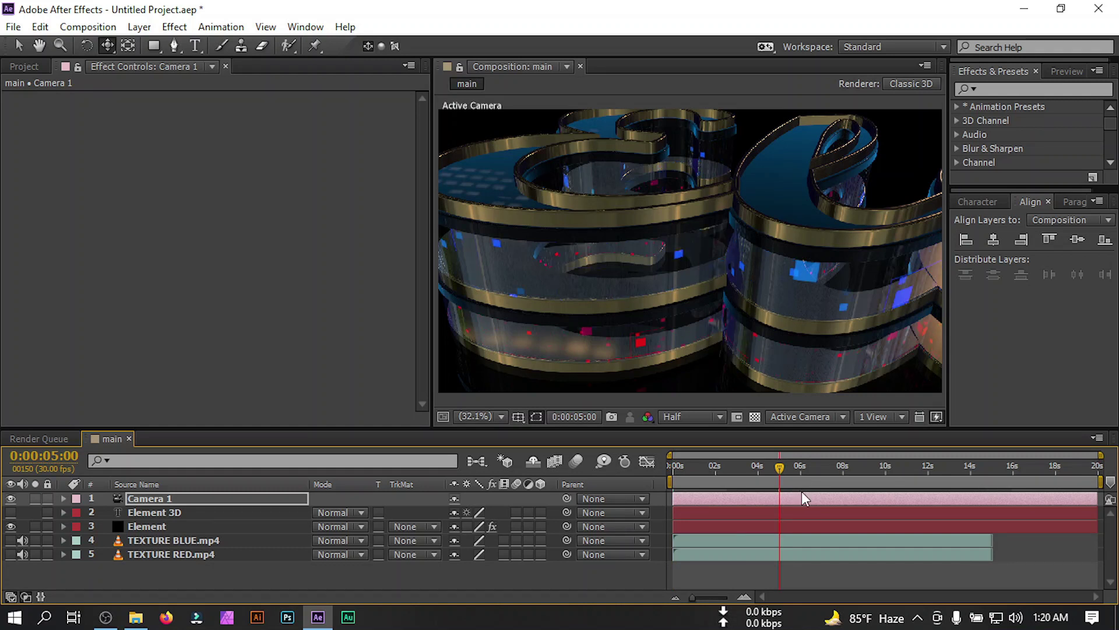
pyautogui.hotkey('ctrl', 'shift', 'd')
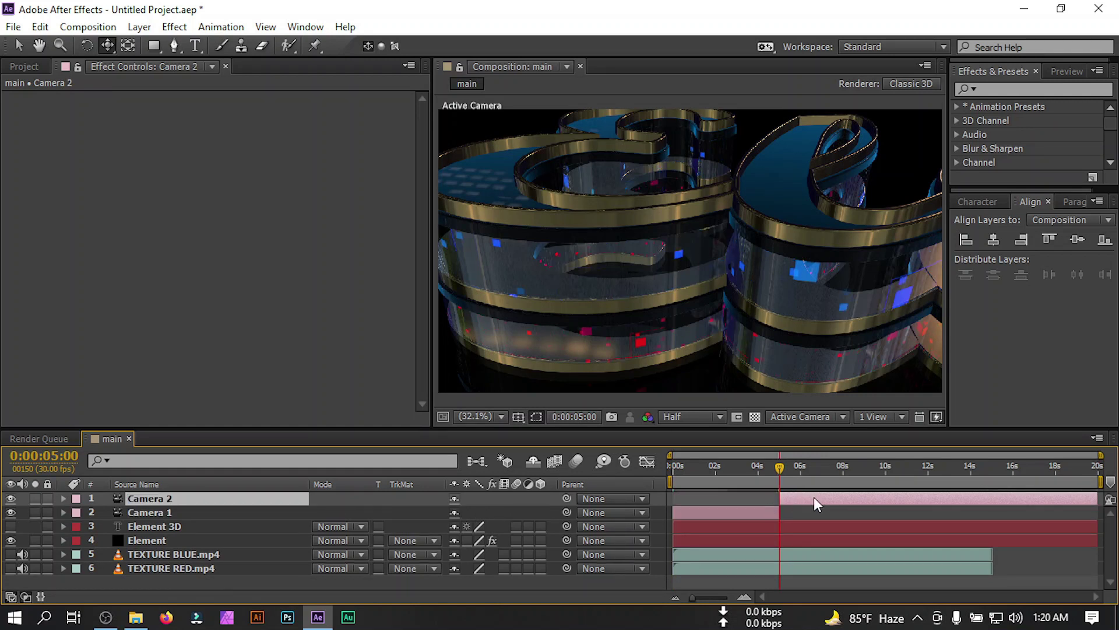
# Step: Split the Camera 2 layer at 0:00:10:03 and the resulting Camera 3 layer at 0:00:14:26
pyautogui.click(887, 474)
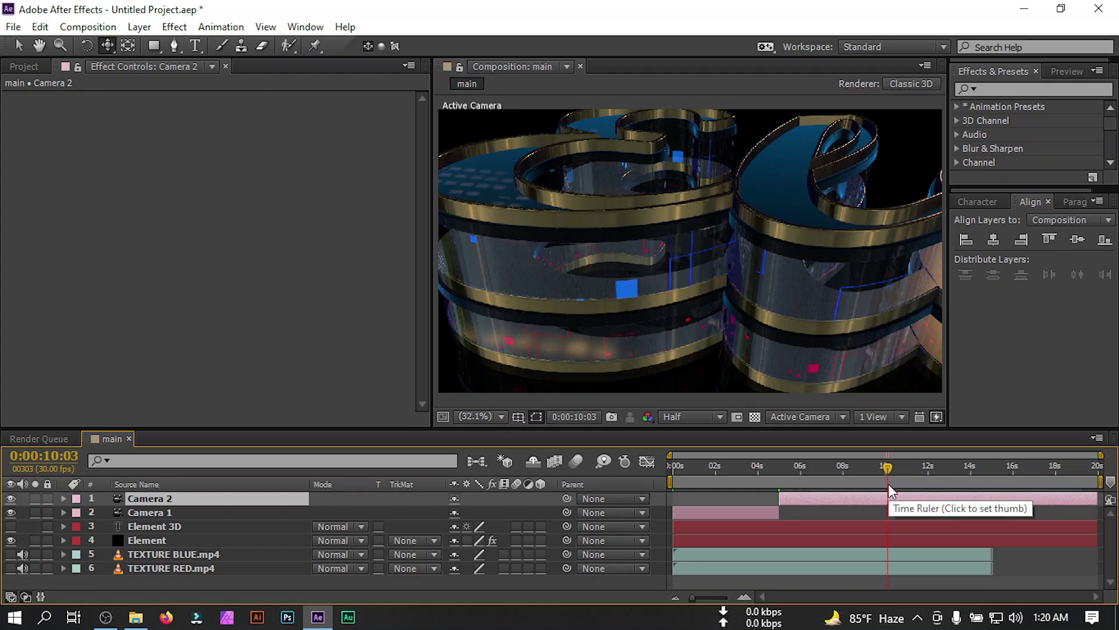
pyautogui.hotkey('ctrl', 'shift', 'd')
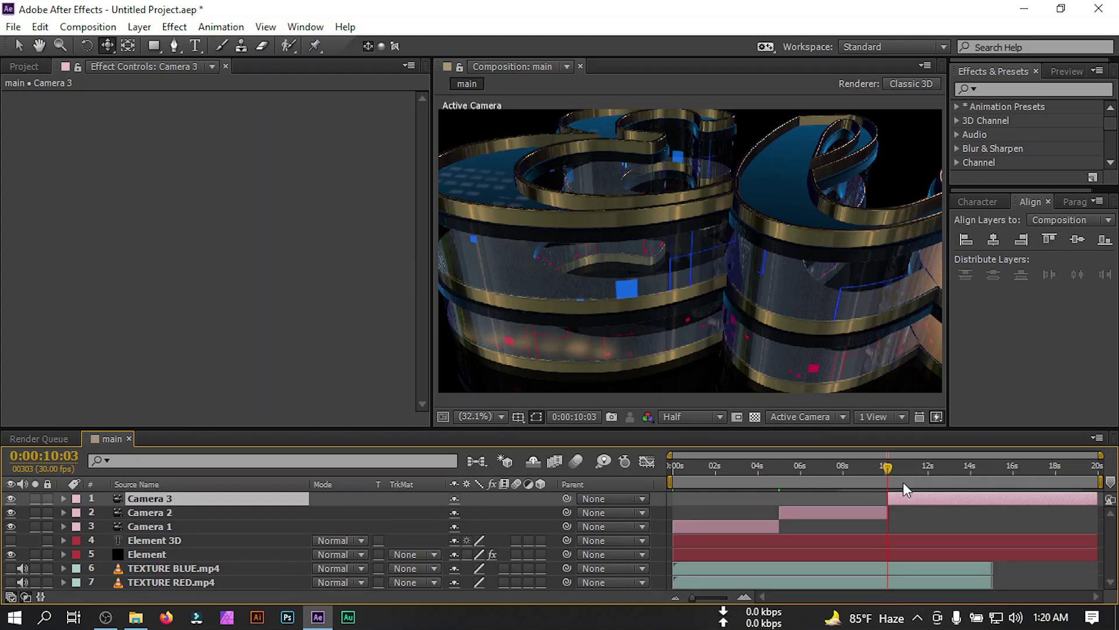
pyautogui.click(989, 479)
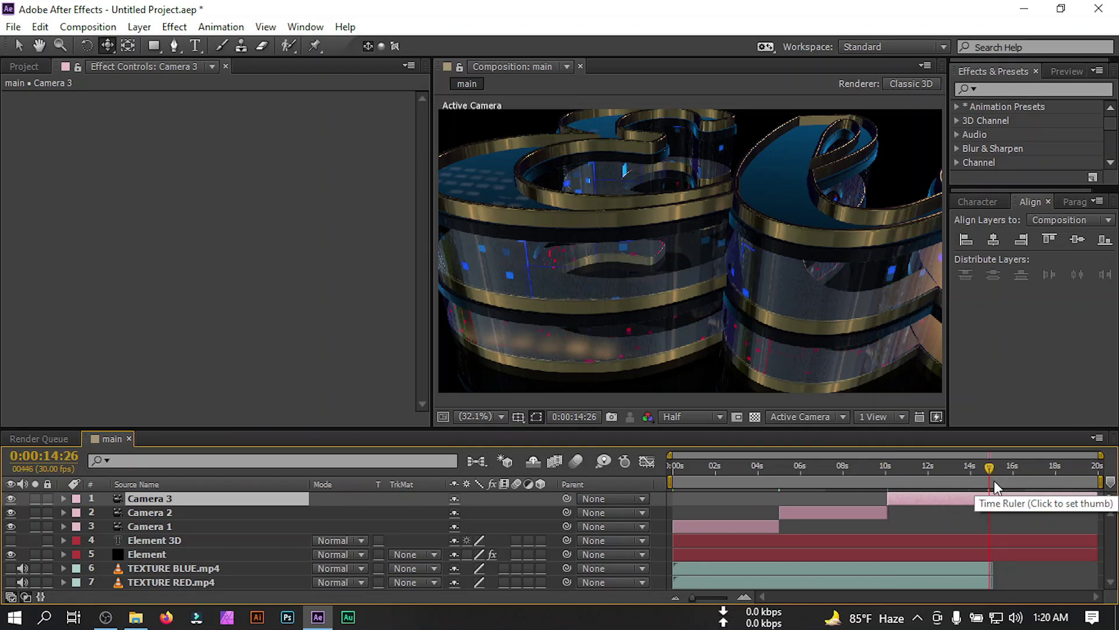
pyautogui.hotkey('ctrl', 'shift', 'd')
# Step: Add starting keyframes for Camera 1's Point of Interest and Position at 0:00:00:00
pyautogui.click(694, 481)
pyautogui.moveTo(690, 480); pyautogui.dragTo(672, 481)
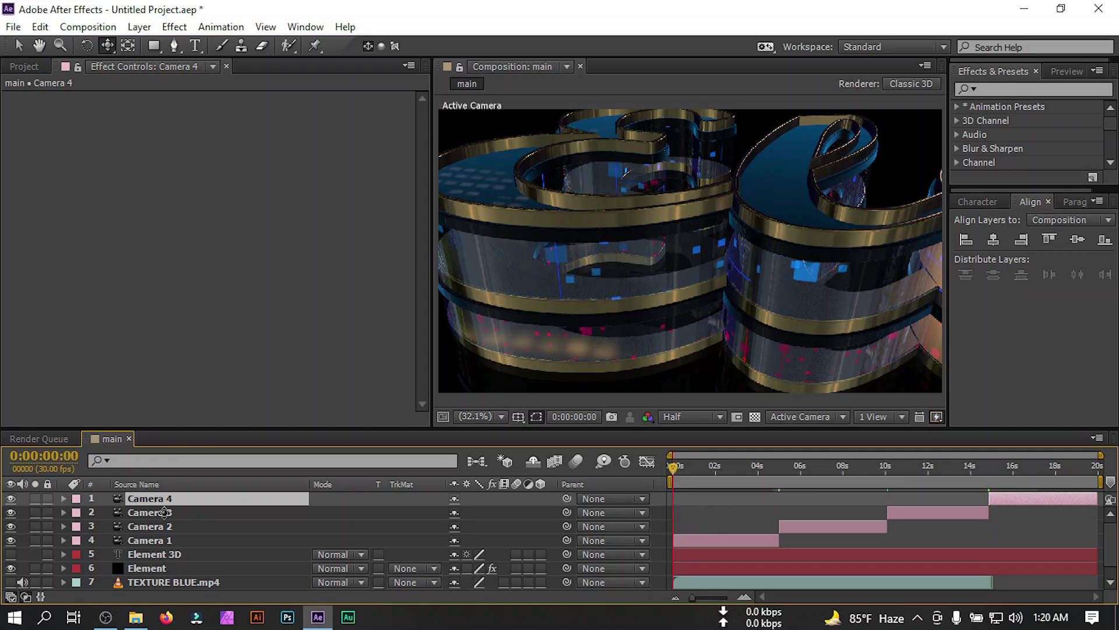
pyautogui.click(150, 540)
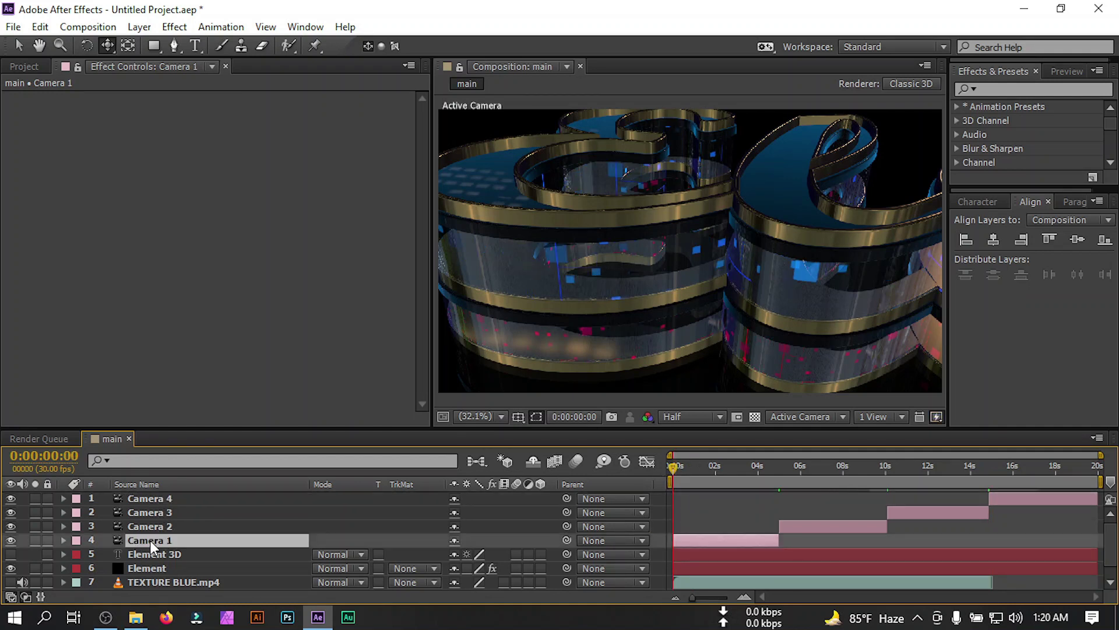
pyautogui.press('u')
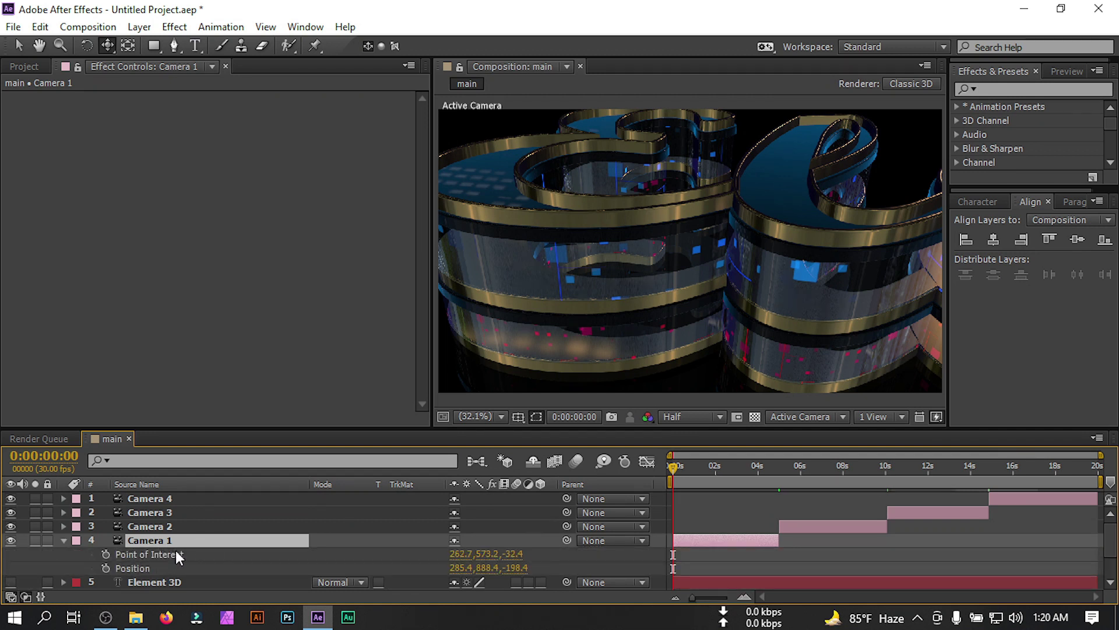
pyautogui.click(103, 554)
pyautogui.click(127, 569)
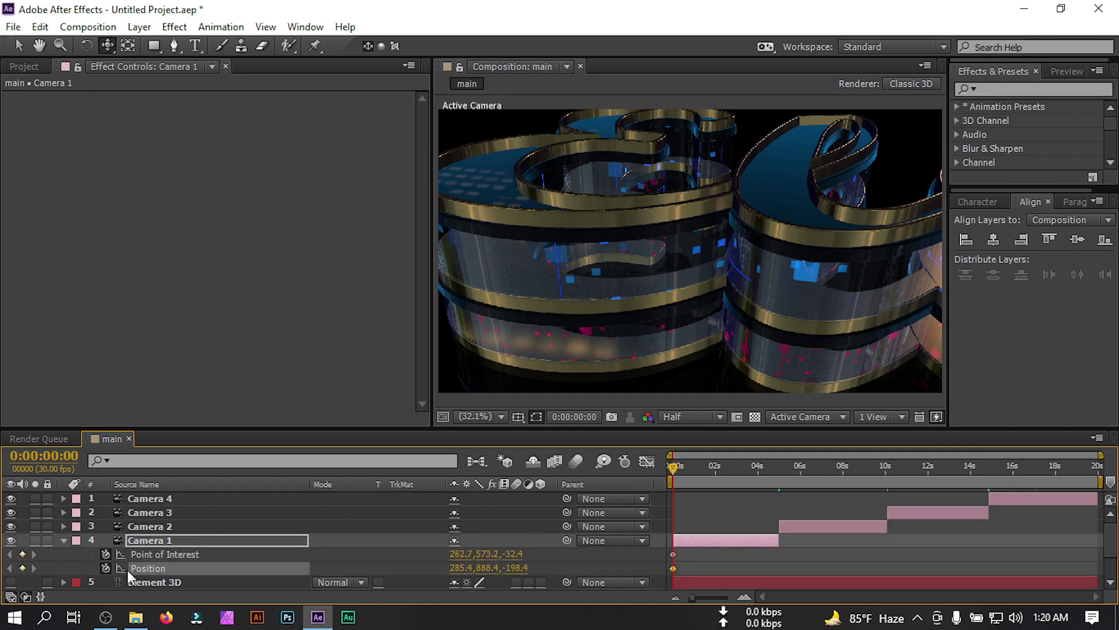
# Step: Hide Cameras 2 to 4, then track and orbit Camera 1 at 0:00:04:29 to position about 387, 843, -254
pyautogui.moveTo(674, 468); pyautogui.dragTo(691, 466)
pyautogui.click(785, 482)
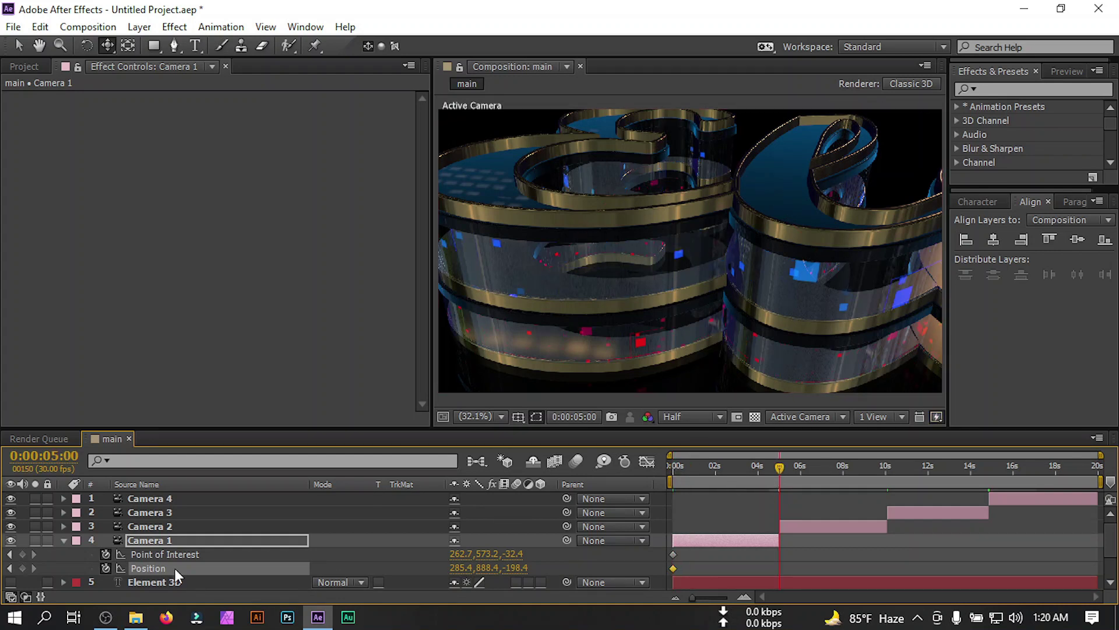
pyautogui.moveTo(11, 527); pyautogui.dragTo(12, 511)
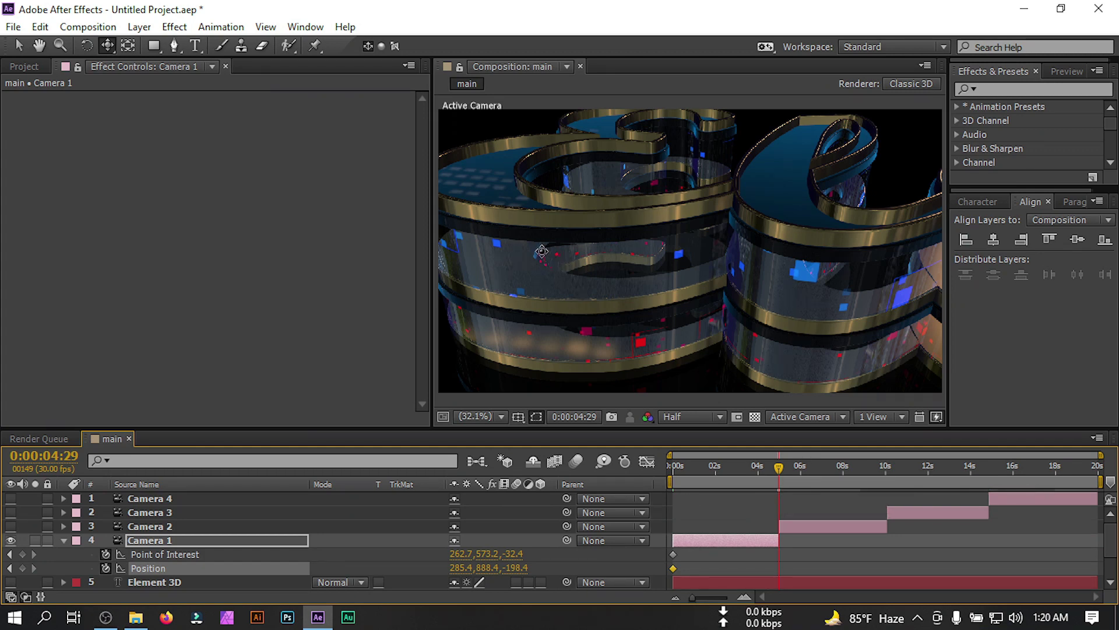
pyautogui.moveTo(542, 245); pyautogui.dragTo(430, 233)
pyautogui.moveTo(107, 52); pyautogui.dragTo(175, 60)
pyautogui.moveTo(621, 156); pyautogui.dragTo(615, 169)
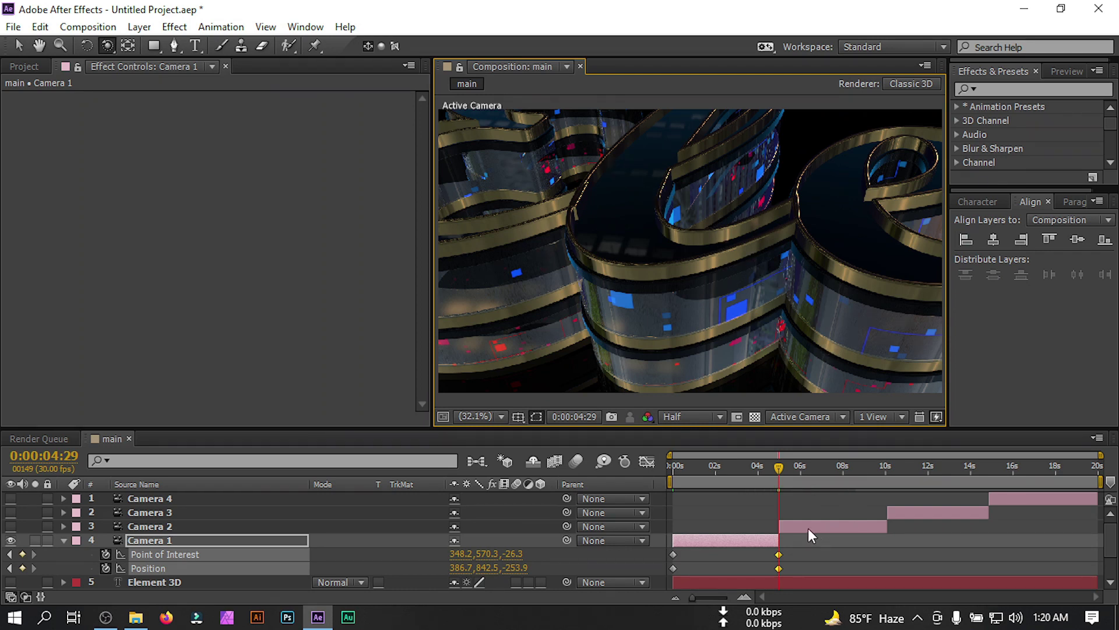
# Step: Hide Camera 1, show Camera 2, and at 0:00:05:00 move Camera 2 to a nearly frontal close-up of the first word's middle letters
pyautogui.click(11, 540)
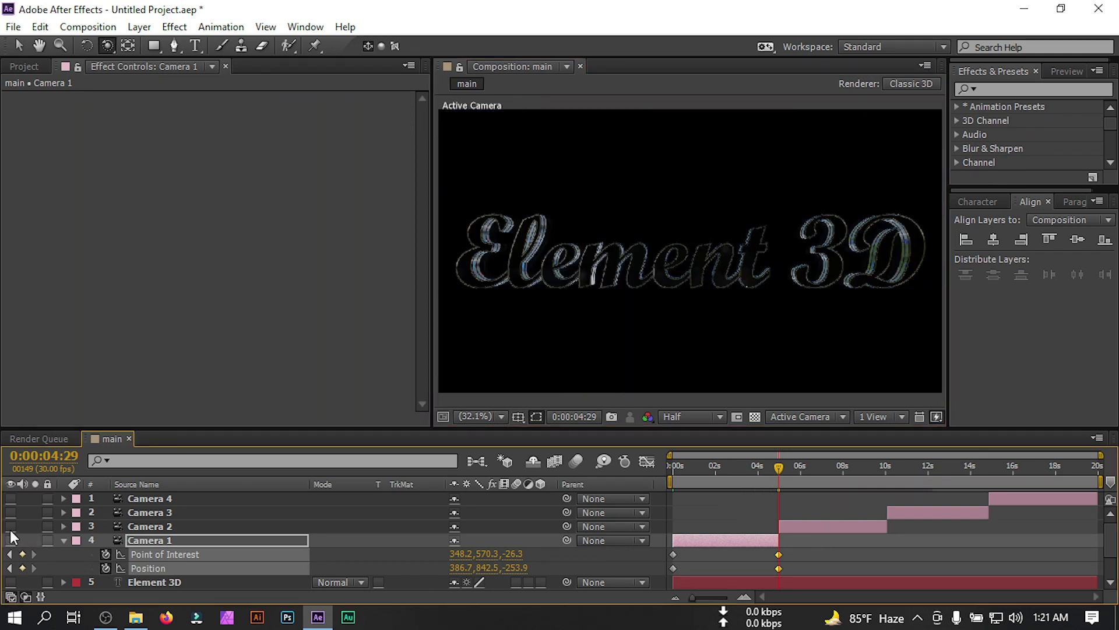
pyautogui.click(166, 526)
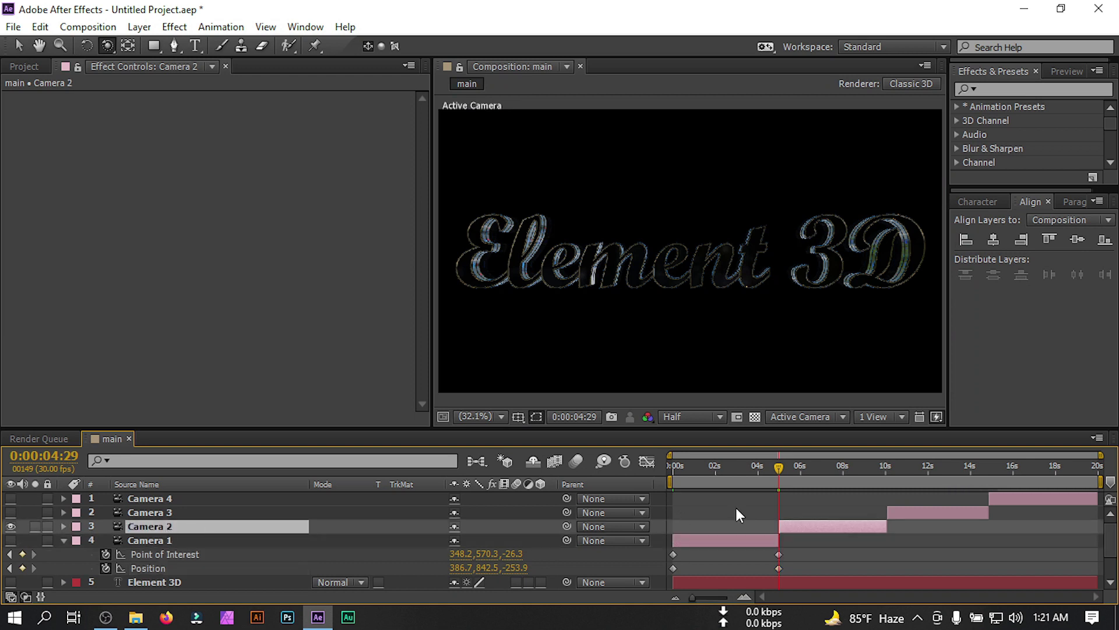
pyautogui.click(777, 470)
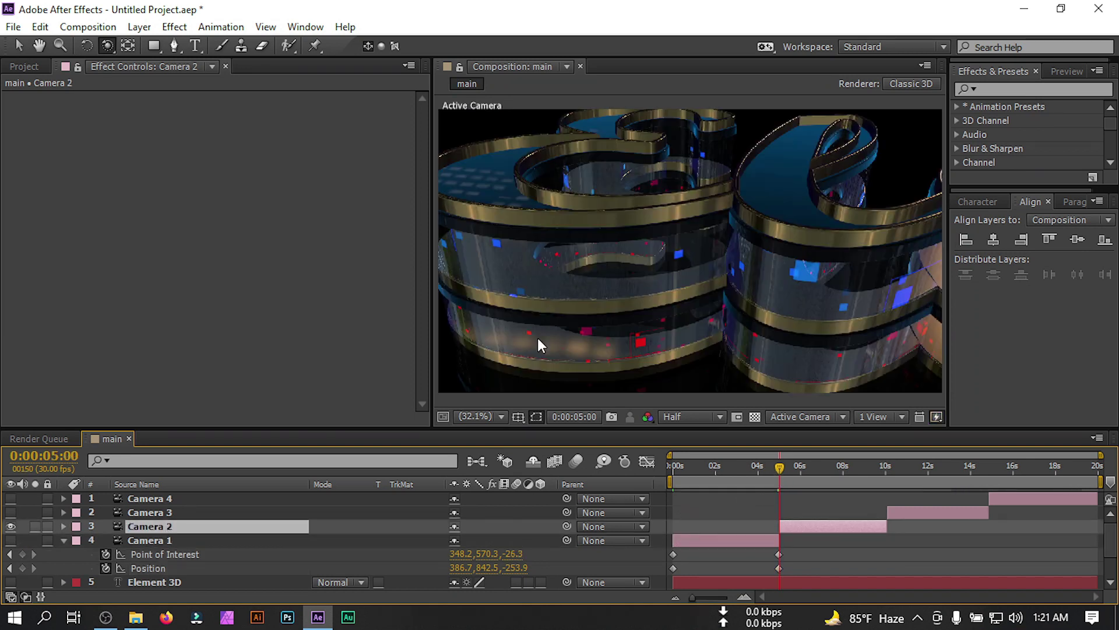
pyautogui.moveTo(107, 46); pyautogui.dragTo(165, 86)
pyautogui.moveTo(690, 270); pyautogui.dragTo(349, 187)
pyautogui.moveTo(106, 44); pyautogui.dragTo(159, 71)
pyautogui.moveTo(673, 220); pyautogui.dragTo(700, 242)
pyautogui.moveTo(626, 238); pyautogui.dragTo(625, 238)
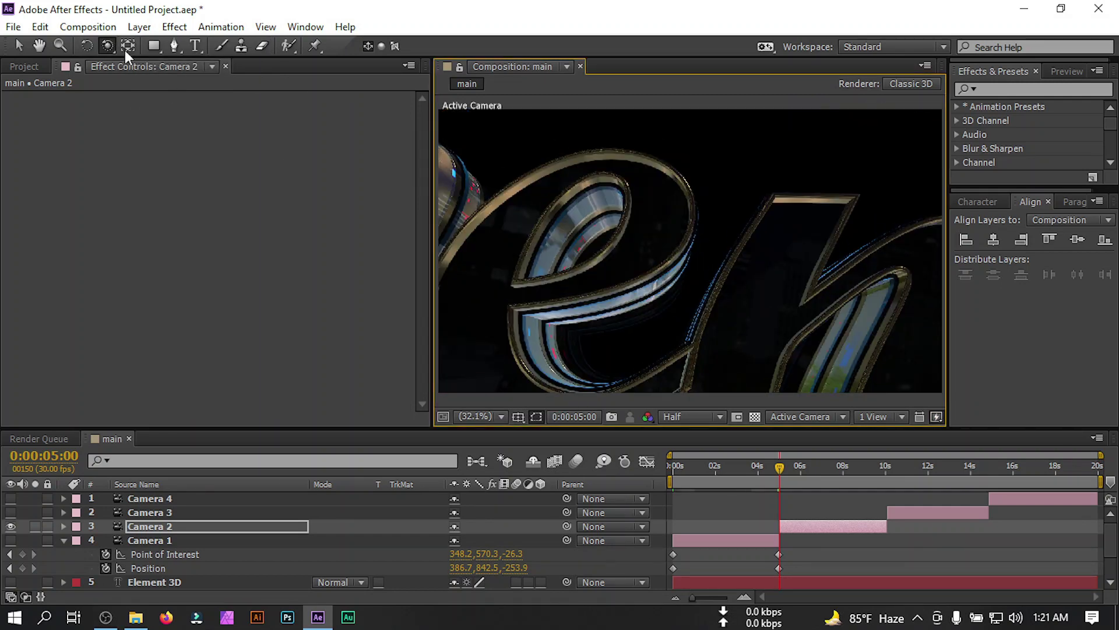
# Step: Track and orbit Camera 2 to a low angled close-up near the end of the first word, at position about 1154, 864, -202
pyautogui.moveTo(108, 43); pyautogui.dragTo(186, 81)
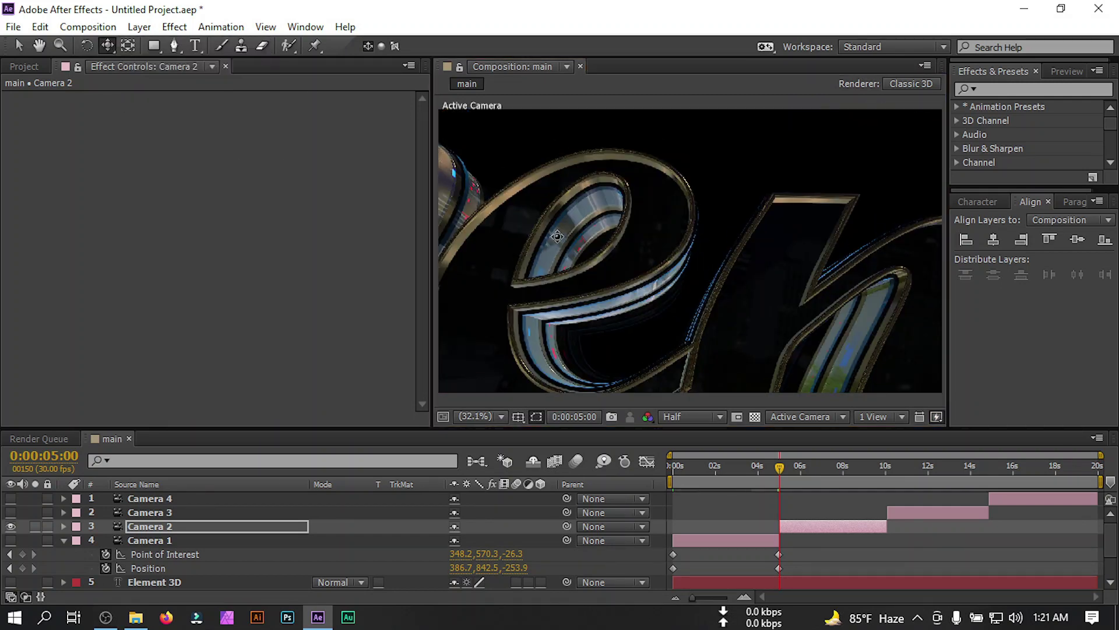
pyautogui.moveTo(544, 178); pyautogui.dragTo(544, 177)
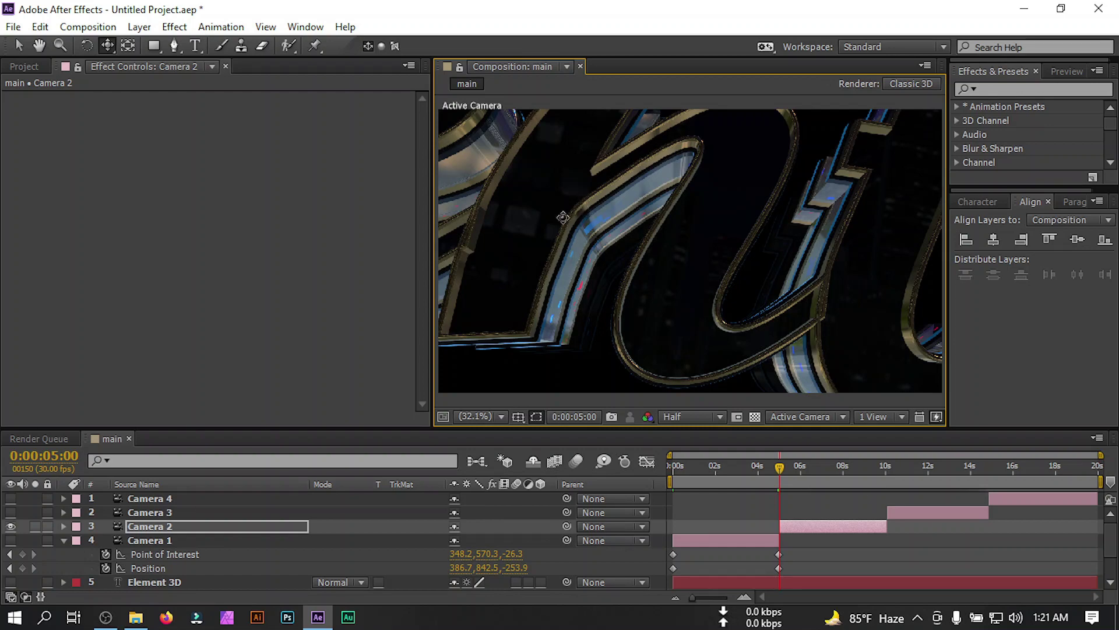
pyautogui.click(111, 46)
pyautogui.moveTo(686, 292); pyautogui.dragTo(717, 224)
pyautogui.moveTo(106, 45); pyautogui.dragTo(152, 95)
pyautogui.moveTo(729, 263); pyautogui.dragTo(745, 250)
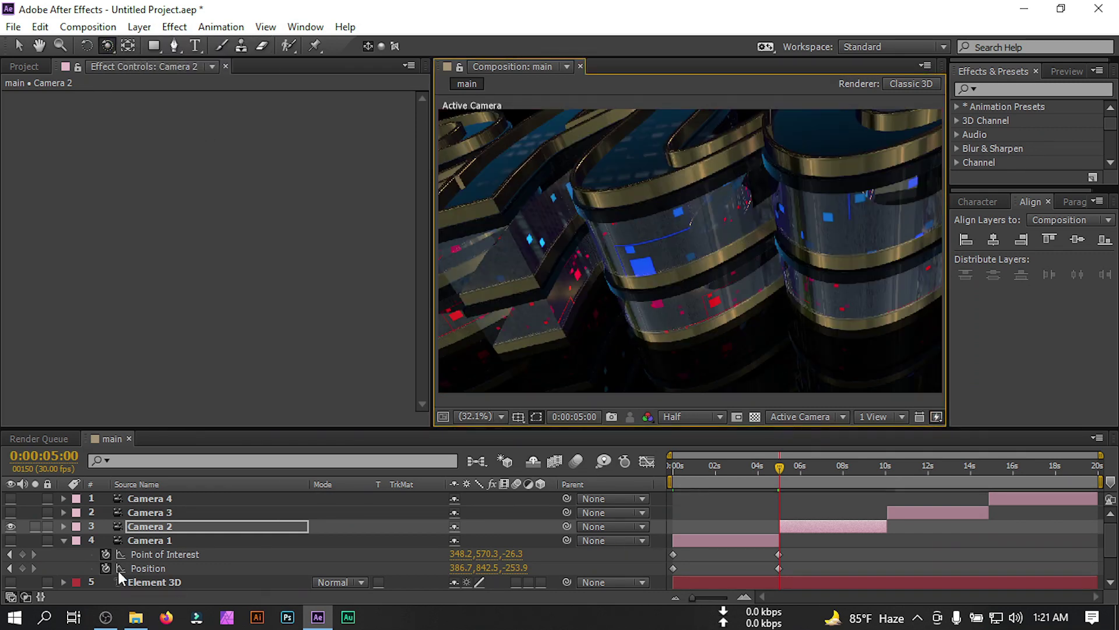
# Step: Add starting keyframes for Camera 2's Point of Interest and Position at 0:00:05:00
pyautogui.click(124, 526)
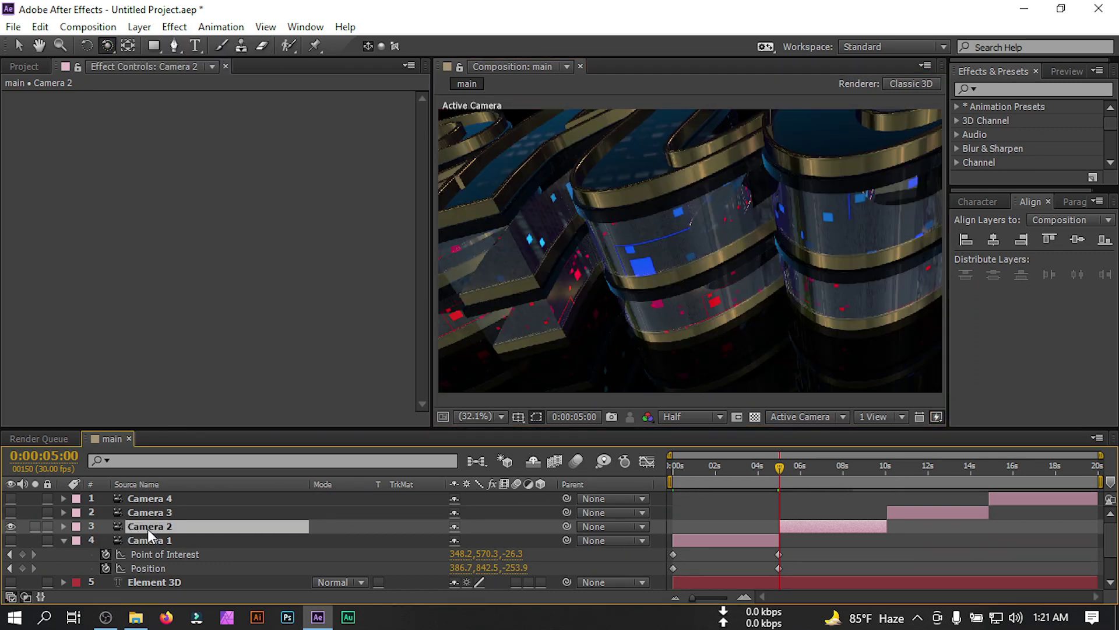
pyautogui.press('p')
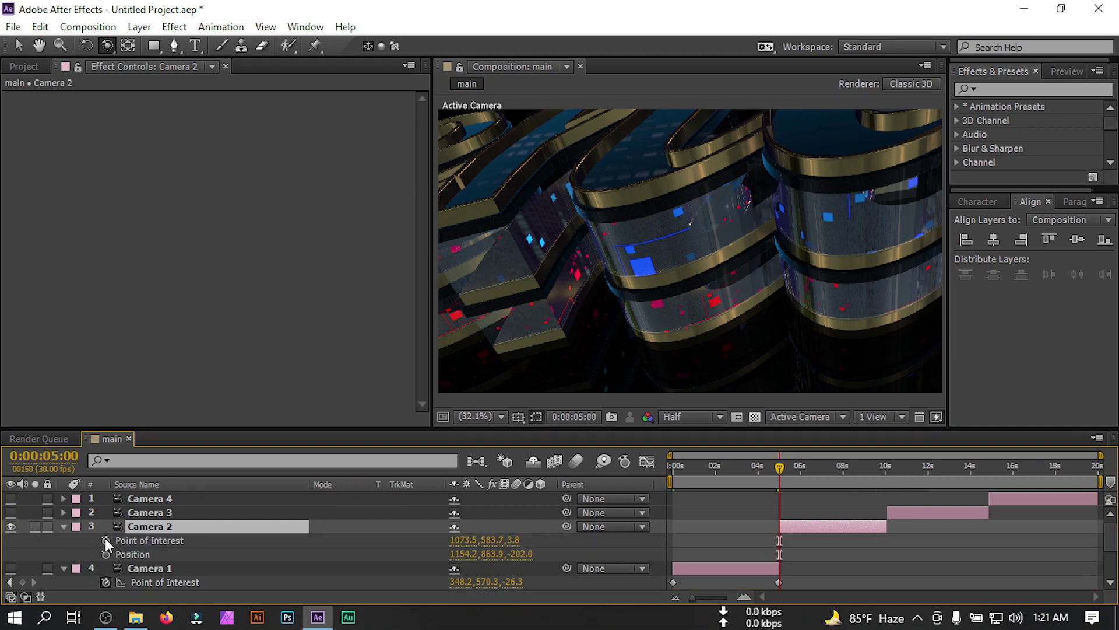
pyautogui.click(106, 540)
pyautogui.click(107, 553)
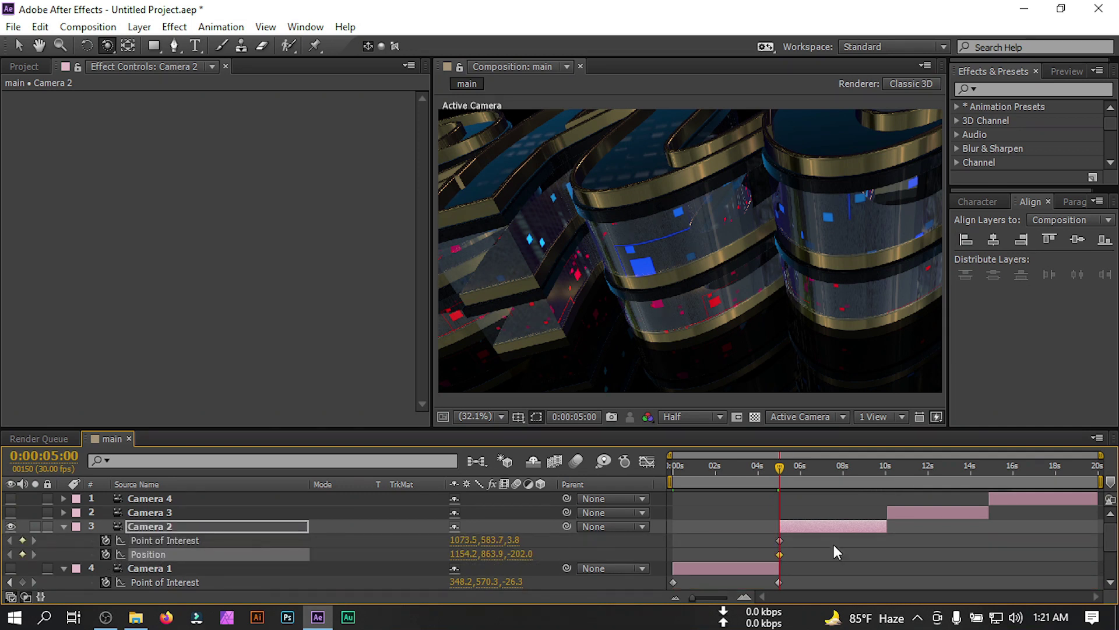
# Step: At 0:00:10:02, orbit and track Camera 2 to position about 1085, 808, -285 to set its ending keyframes
pyautogui.moveTo(779, 468); pyautogui.dragTo(796, 468)
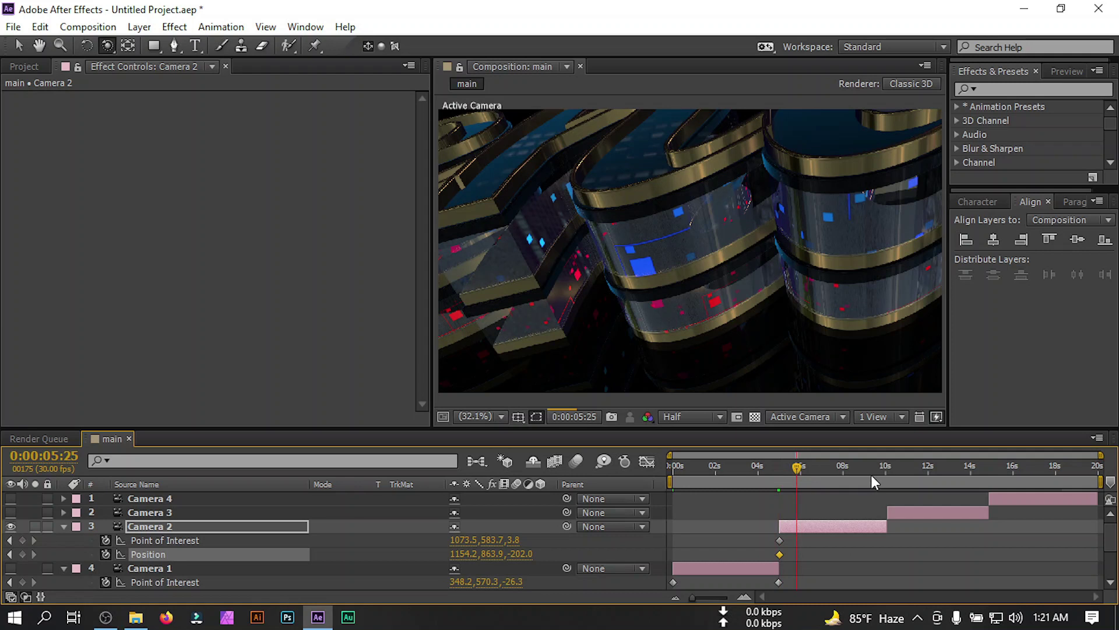
pyautogui.moveTo(873, 475); pyautogui.dragTo(886, 474)
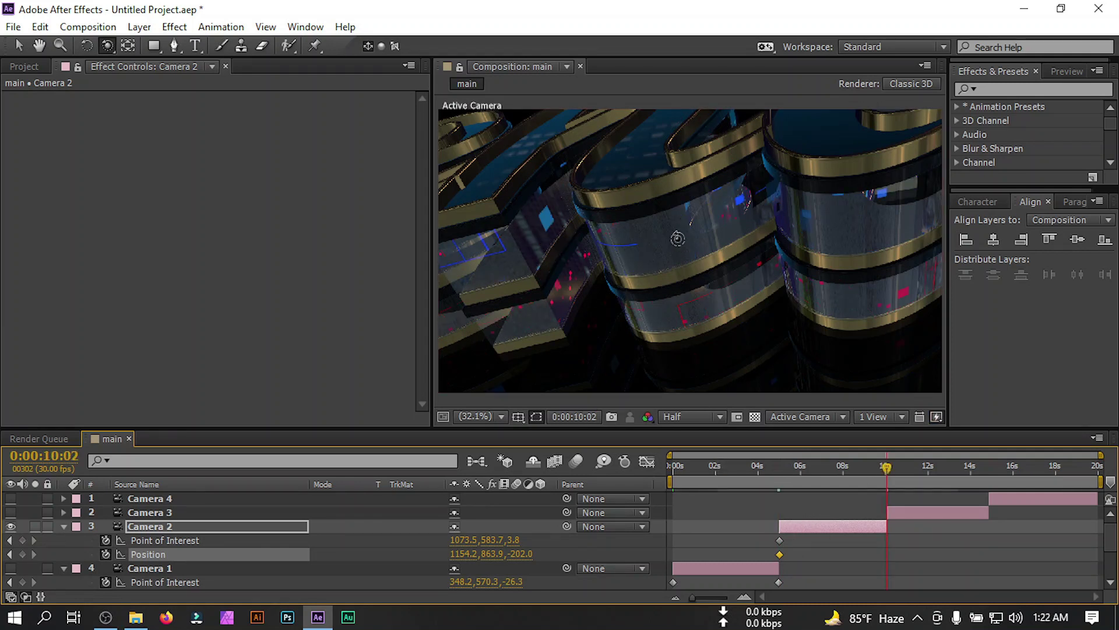
pyautogui.moveTo(668, 224); pyautogui.dragTo(671, 233)
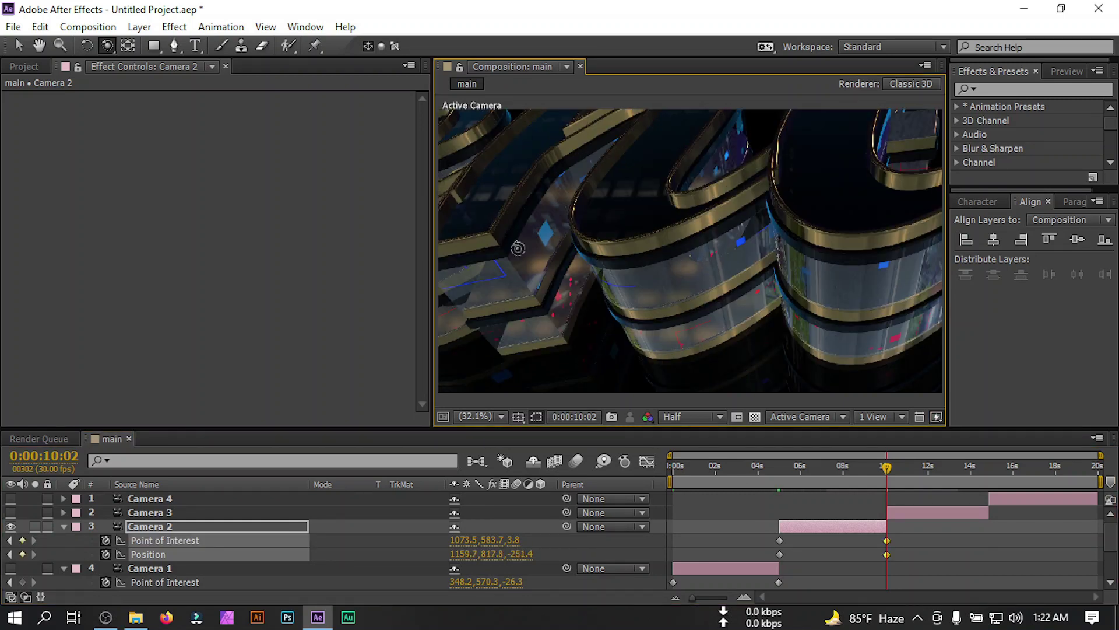
pyautogui.click(106, 44)
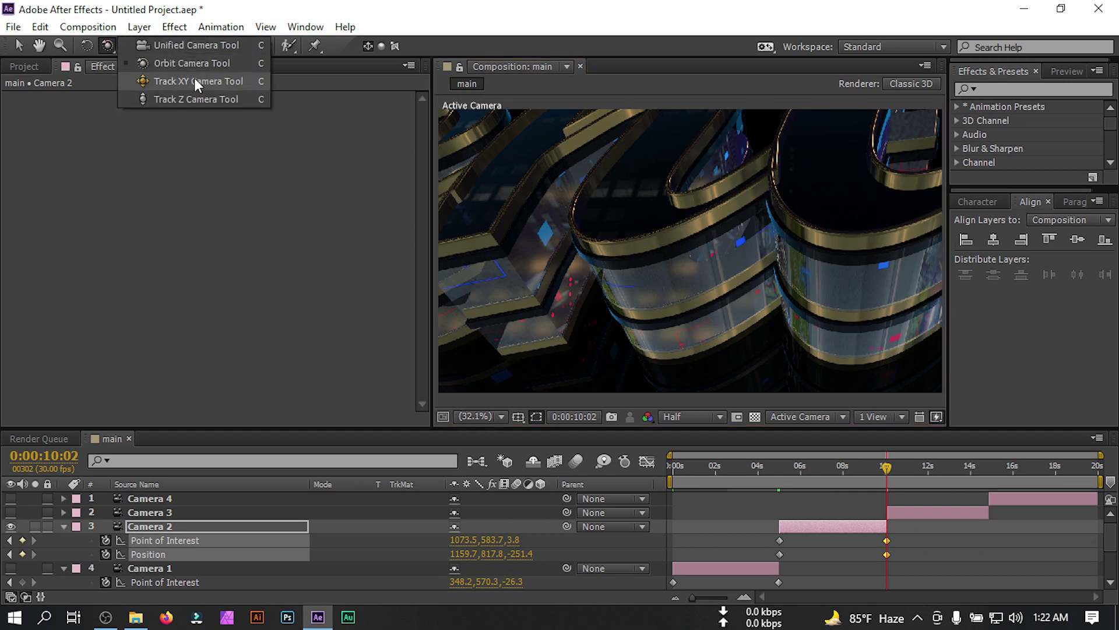
pyautogui.click(194, 79)
pyautogui.moveTo(721, 240); pyautogui.dragTo(727, 241)
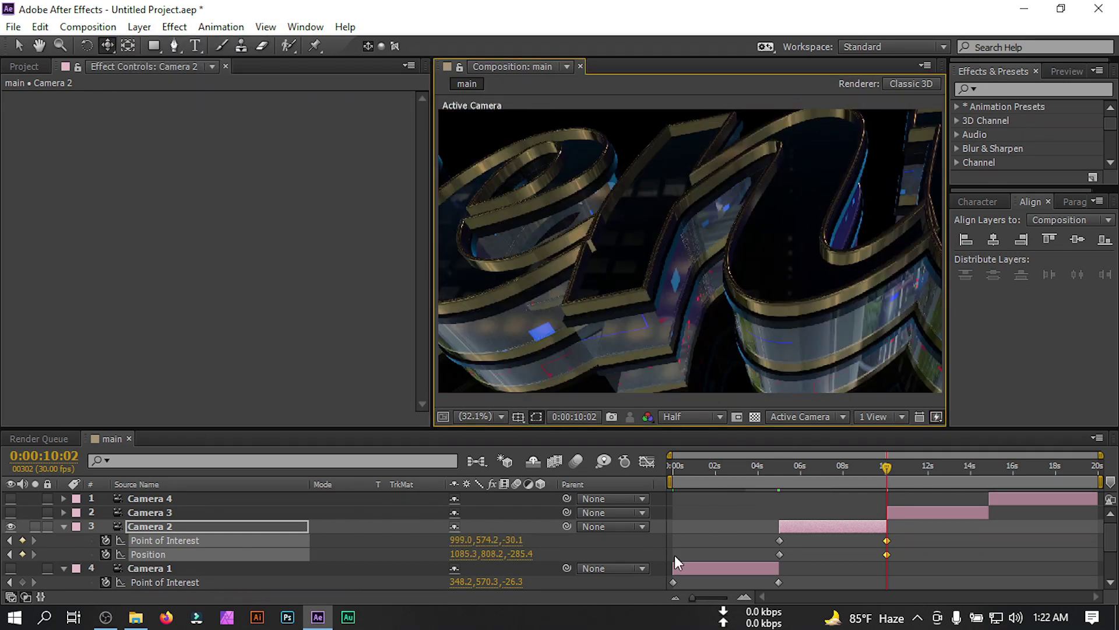
# Step: Collapse the properties of Cameras 1 and 2, and make Camera 3 the visible, selected camera instead of Camera 2
pyautogui.click(63, 568)
pyautogui.click(63, 526)
pyautogui.click(10, 526)
pyautogui.click(10, 512)
pyautogui.click(166, 513)
# Step: Track and orbit Camera 3 at 0:00:10:03 to a high-angle close-up of "3D", at position about 1531, 803, -334
pyautogui.click(107, 44)
pyautogui.click(199, 99)
pyautogui.moveTo(454, 199); pyautogui.dragTo(583, 233)
pyautogui.moveTo(106, 46); pyautogui.dragTo(610, 225)
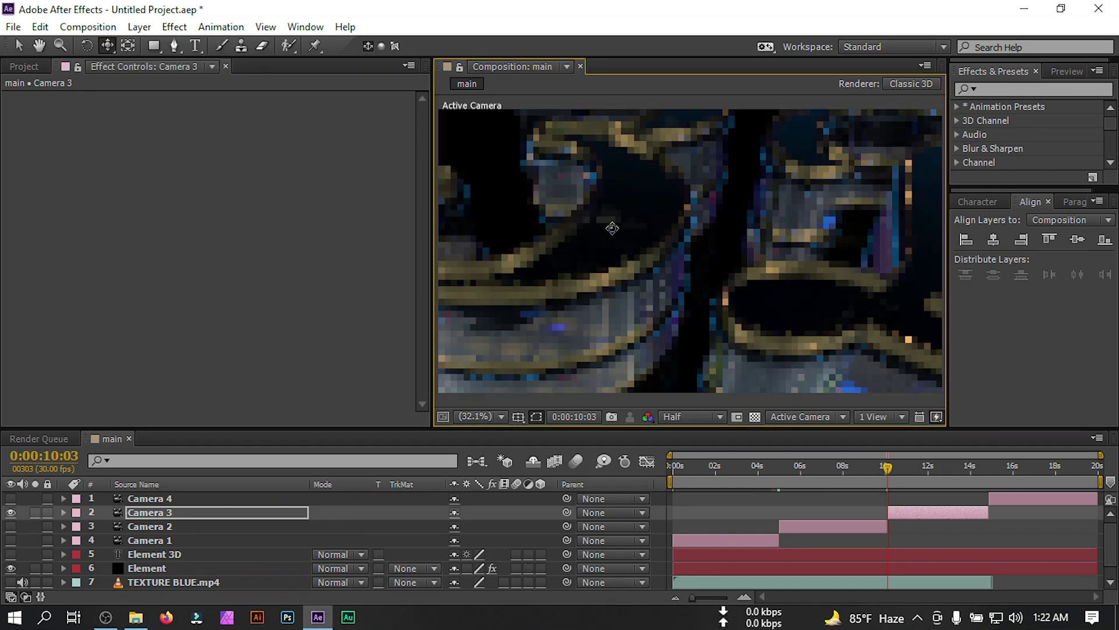
pyautogui.moveTo(670, 250); pyautogui.dragTo(694, 255)
pyautogui.moveTo(107, 45); pyautogui.dragTo(163, 73)
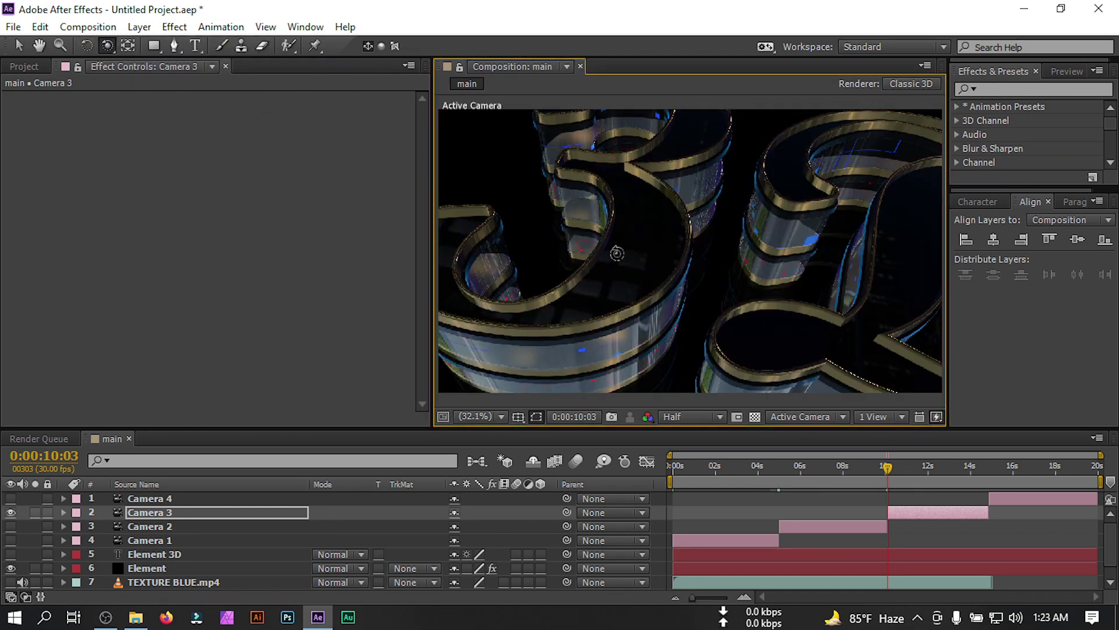
pyautogui.moveTo(632, 275); pyautogui.dragTo(729, 320)
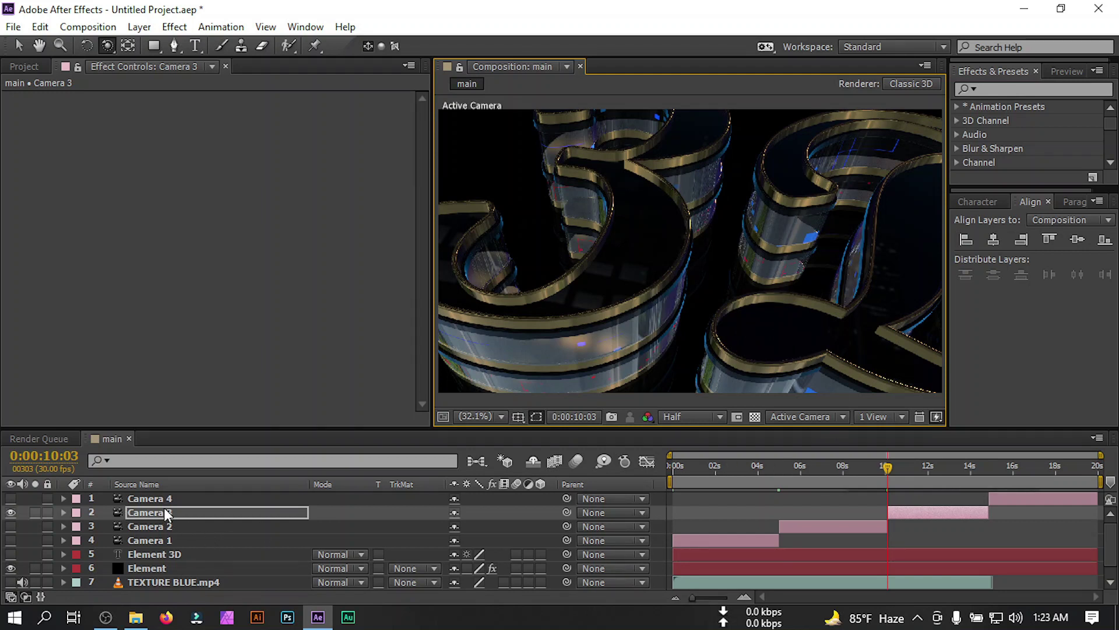
# Step: Add starting keyframes for Camera 3's Point of Interest and Position at 0:00:10:03
pyautogui.press('p')
pyautogui.hotkey('shift', 'a')
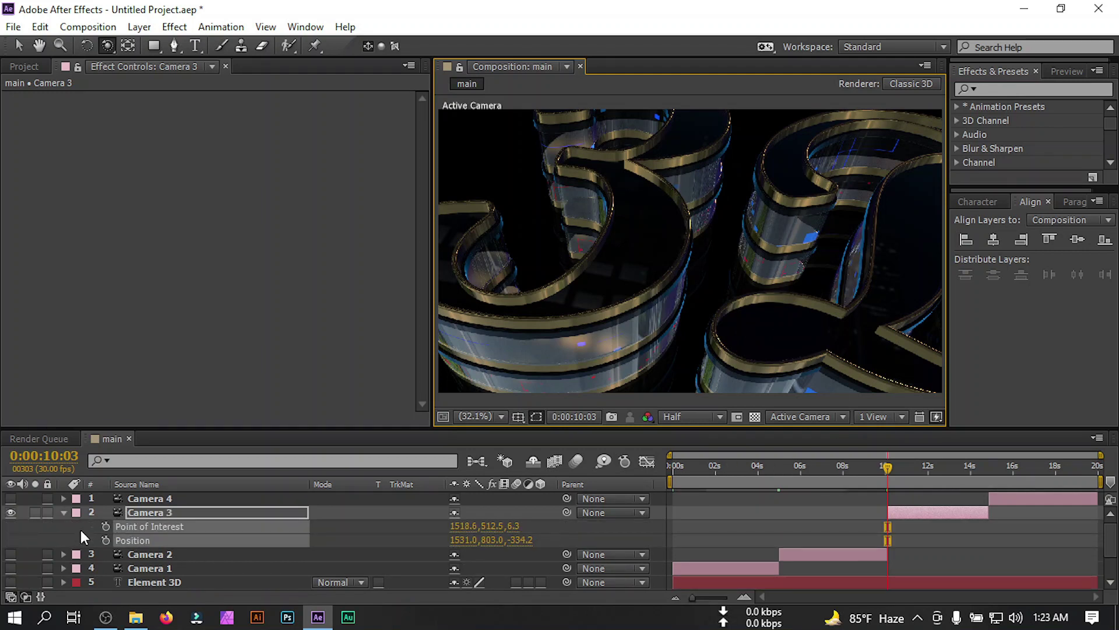
pyautogui.click(106, 526)
pyautogui.click(105, 540)
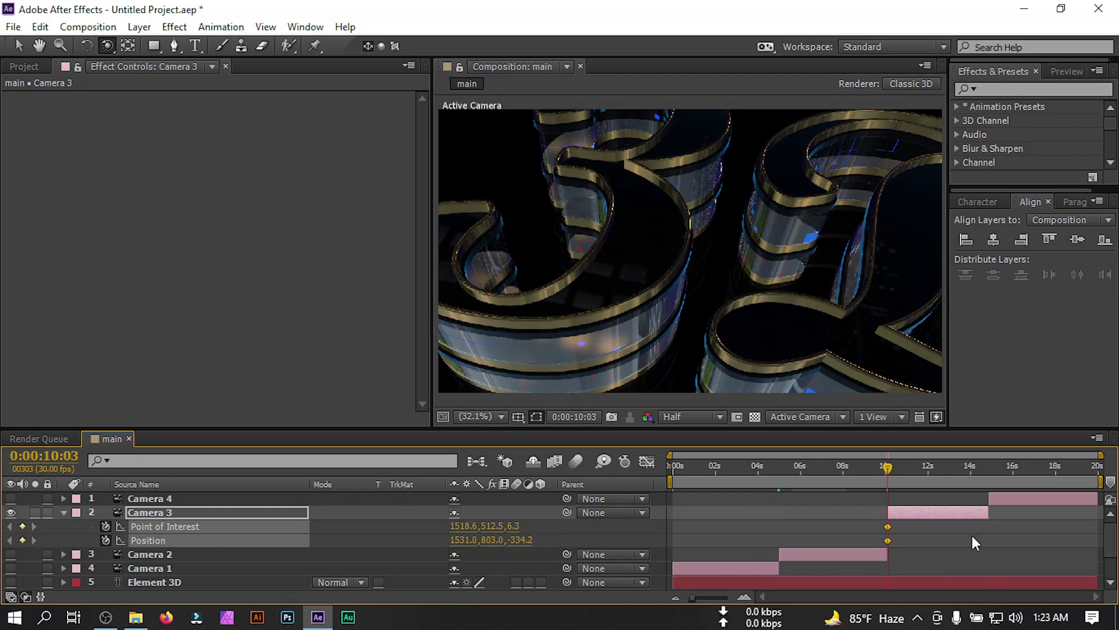
# Step: At 0:00:14:25, orbit and track Camera 3 around the "D" to position about 1738, 824, -275 to set its ending keyframes
pyautogui.moveTo(918, 477); pyautogui.dragTo(989, 470)
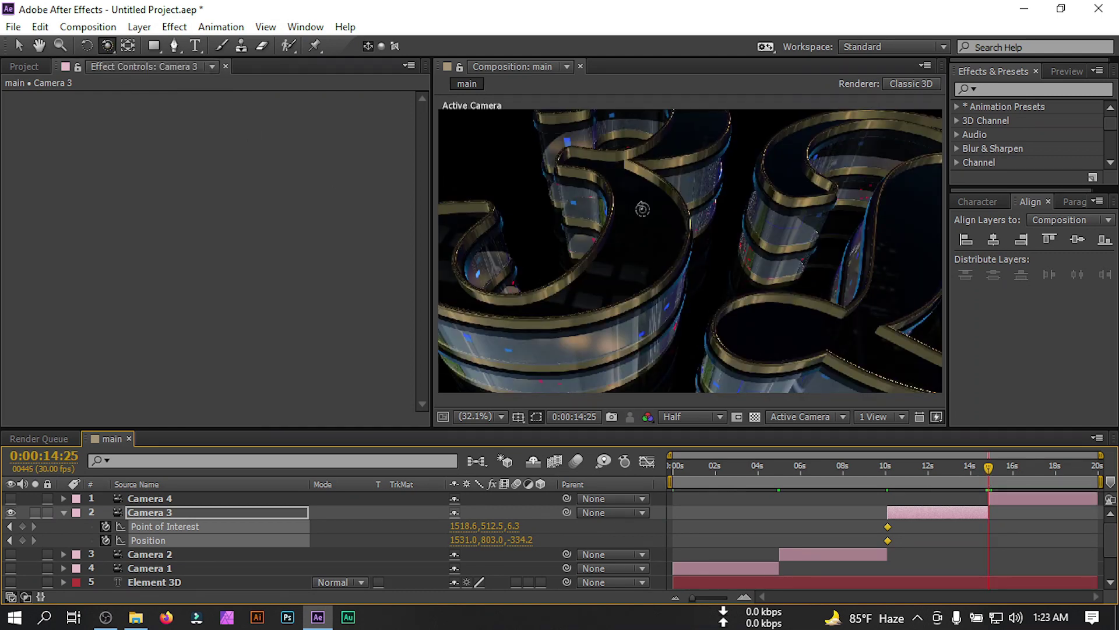
pyautogui.moveTo(107, 45); pyautogui.dragTo(175, 44)
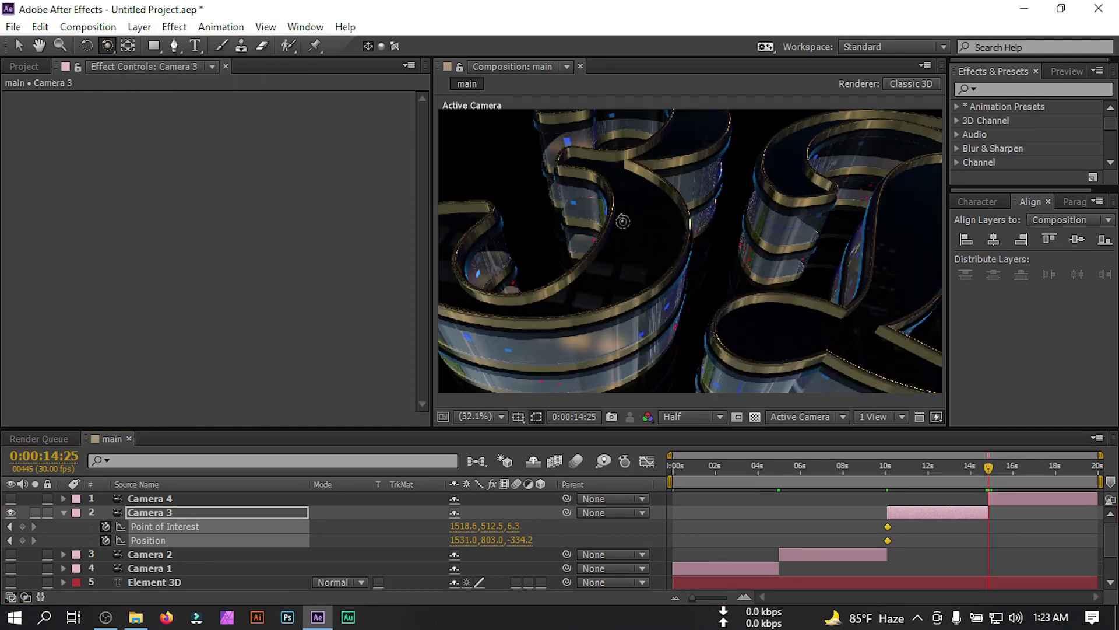
pyautogui.moveTo(604, 233)
pyautogui.mouseDown()
pyautogui.moveTo(572, 238)
pyautogui.moveTo(612, 232)
pyautogui.moveTo(603, 229)
pyautogui.mouseUp()
pyautogui.moveTo(108, 45); pyautogui.dragTo(175, 46)
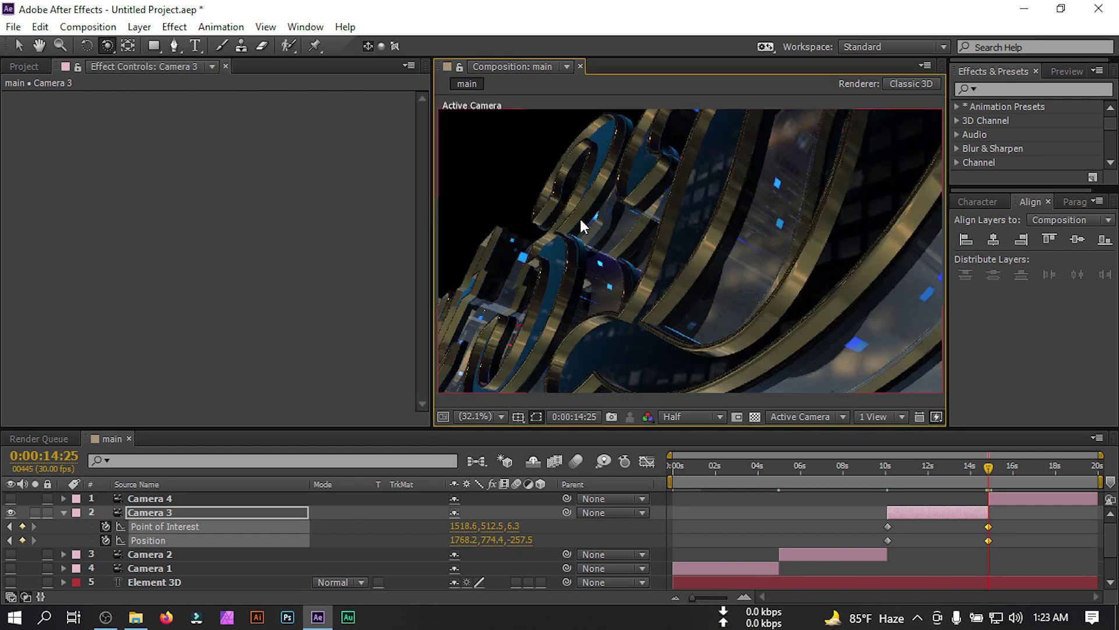
pyautogui.moveTo(107, 46); pyautogui.dragTo(142, 79)
pyautogui.moveTo(525, 228); pyautogui.dragTo(444, 222)
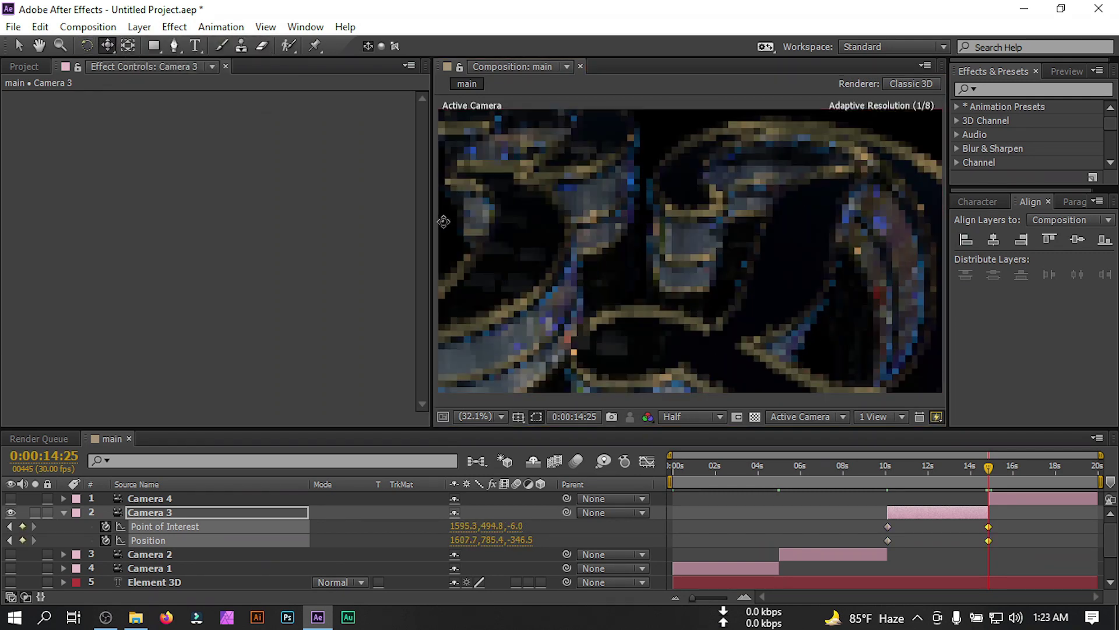
pyautogui.moveTo(108, 47); pyautogui.dragTo(141, 65)
pyautogui.moveTo(550, 205); pyautogui.dragTo(524, 265)
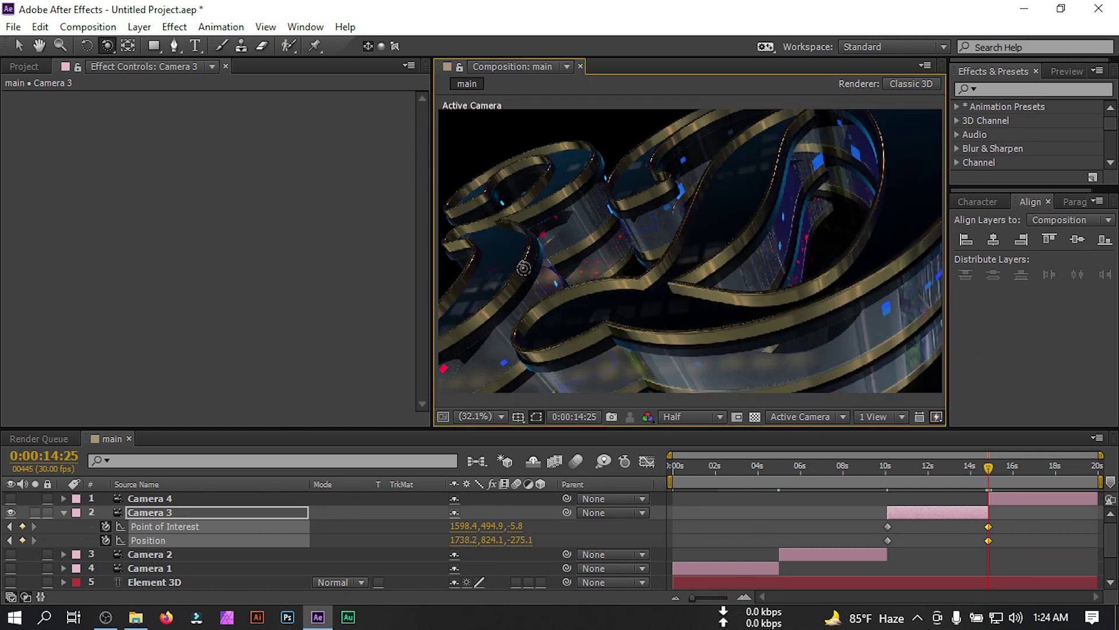
# Step: Dolly Camera 3 back at 0:00:14:25 to position about 1752, 857, -302 to update its ending Position keyframe
pyautogui.moveTo(109, 47); pyautogui.dragTo(157, 94)
pyautogui.moveTo(659, 236); pyautogui.dragTo(657, 258)
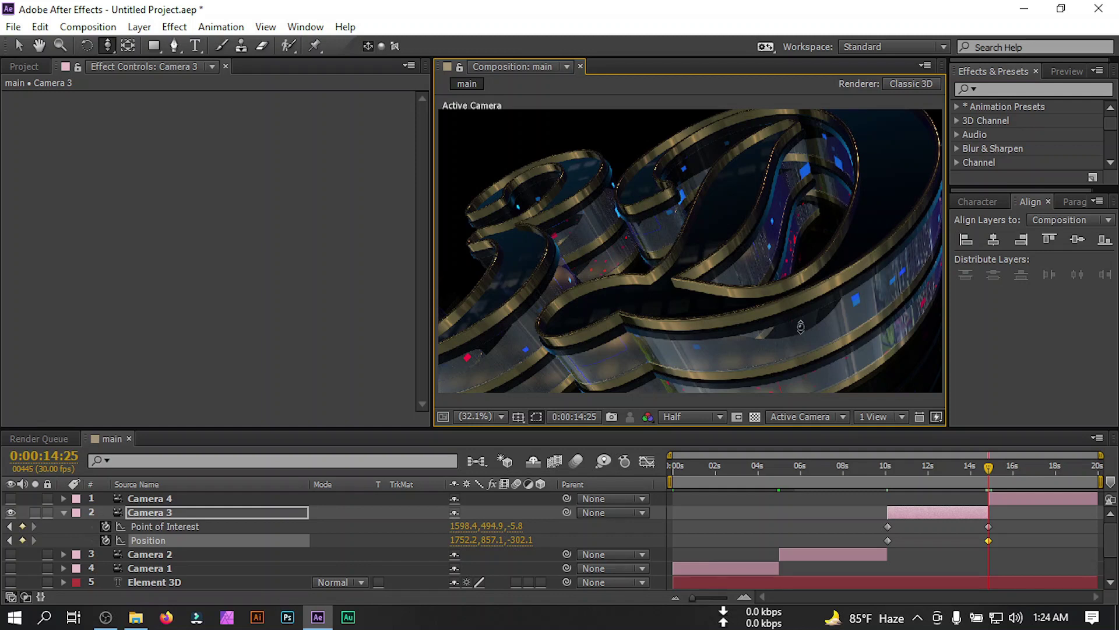
# Step: Make Camera 4 the visible, selected camera instead of Camera 3, with the current time at 0:00:14:26
pyautogui.click(10, 512)
pyautogui.click(10, 498)
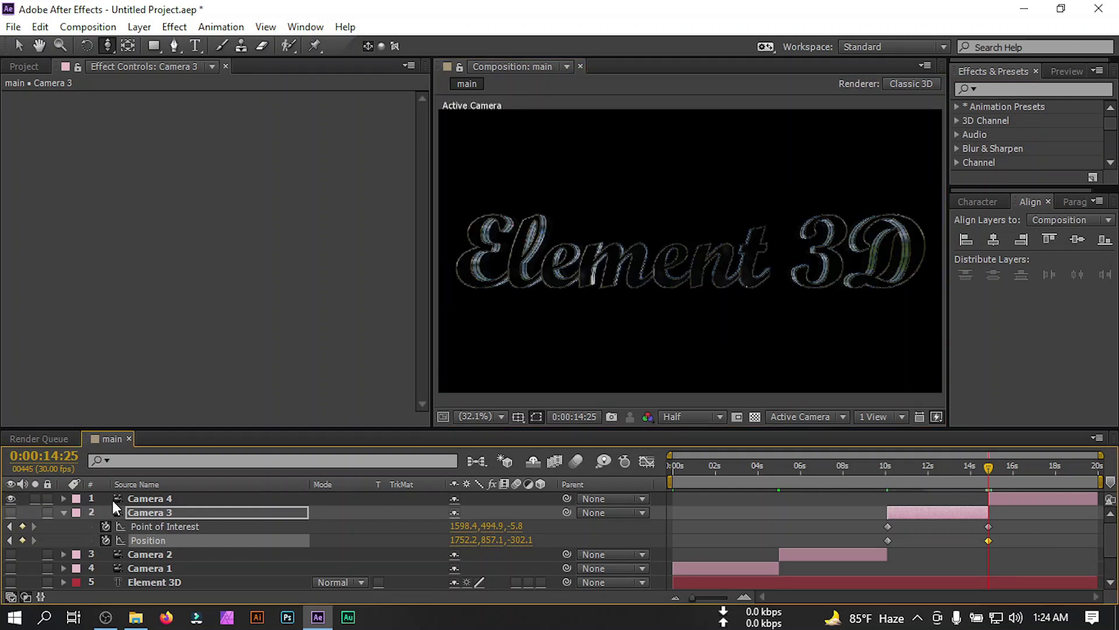
pyautogui.click(164, 500)
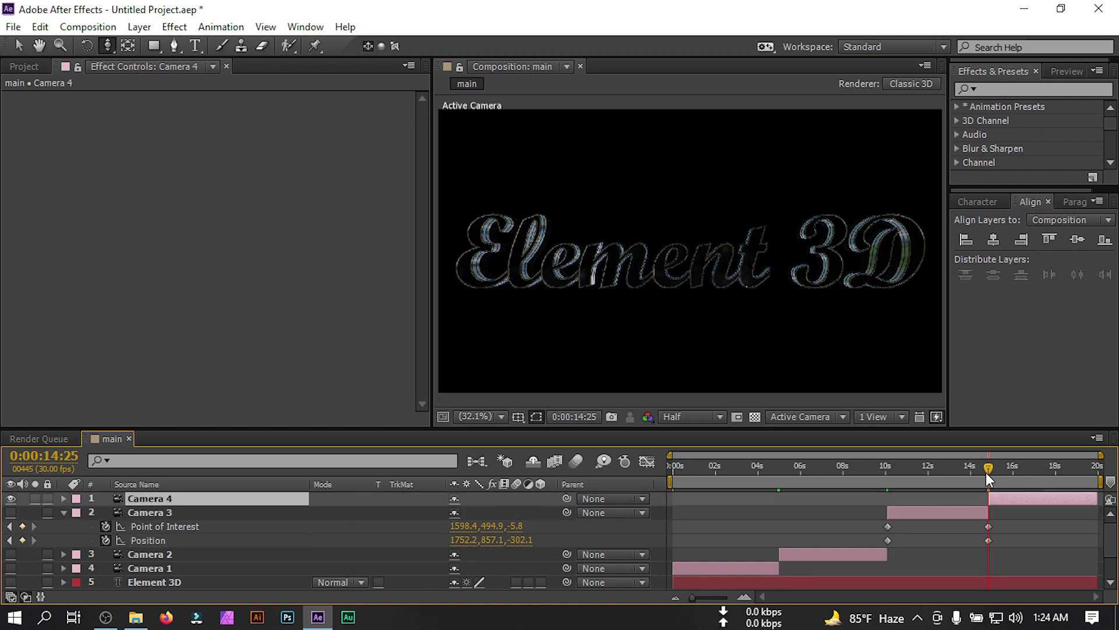
pyautogui.moveTo(988, 467); pyautogui.dragTo(988, 467)
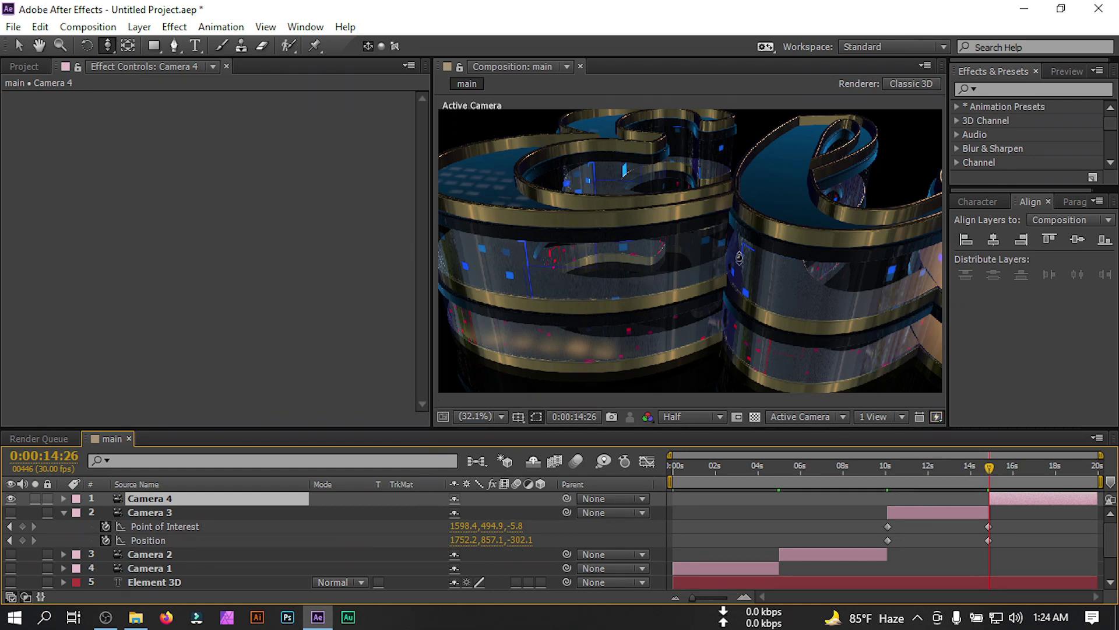
# Step: Orbit and reposition Camera 4 to a side angle on the start of the logo, at position about -195, 332, -523
pyautogui.moveTo(107, 45); pyautogui.dragTo(175, 63)
pyautogui.moveTo(653, 292); pyautogui.dragTo(809, 212)
pyautogui.moveTo(614, 242); pyautogui.dragTo(653, 287)
pyautogui.press('u')
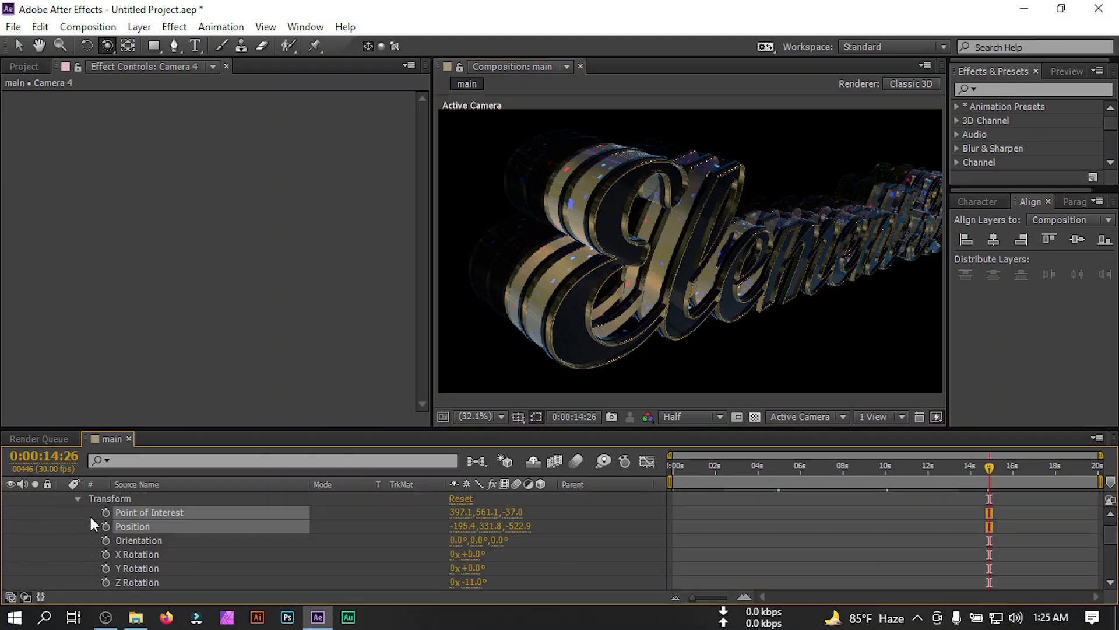
# Step: Dolly, orbit and track Camera 4 to frame the whole "Element 3D" logo at an angle, at position about -36, 466, -1307
pyautogui.moveTo(672, 270); pyautogui.dragTo(688, 303)
pyautogui.click(108, 45)
pyautogui.click(177, 98)
pyautogui.moveTo(729, 262); pyautogui.dragTo(705, 241)
pyautogui.click(107, 46)
pyautogui.click(175, 63)
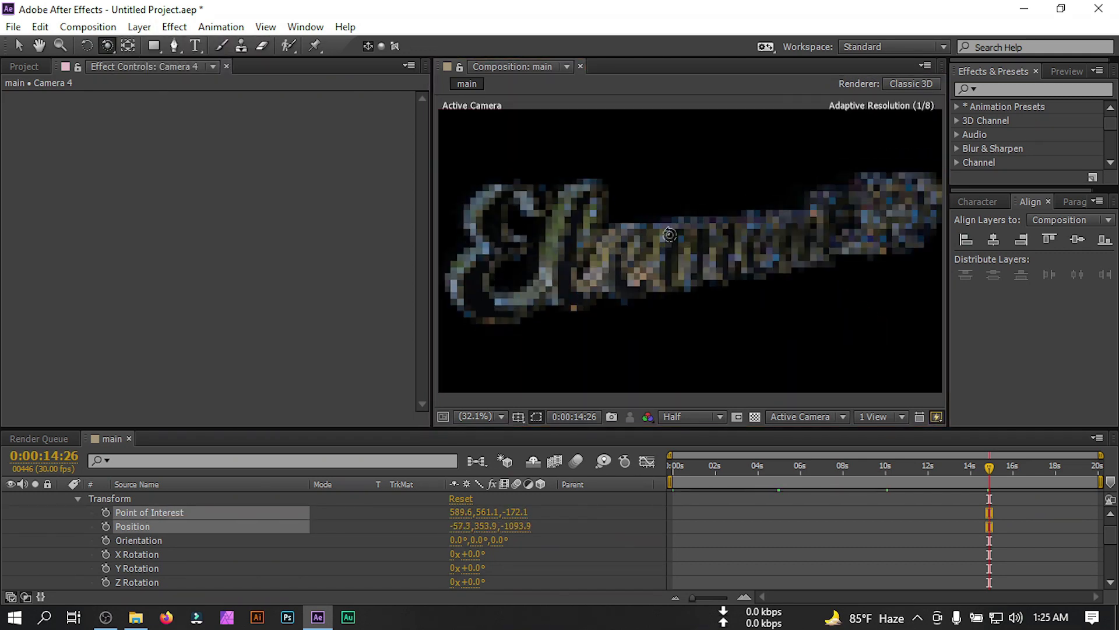
pyautogui.moveTo(669, 268); pyautogui.dragTo(635, 265)
pyautogui.press('c')
pyautogui.moveTo(800, 280); pyautogui.dragTo(754, 242)
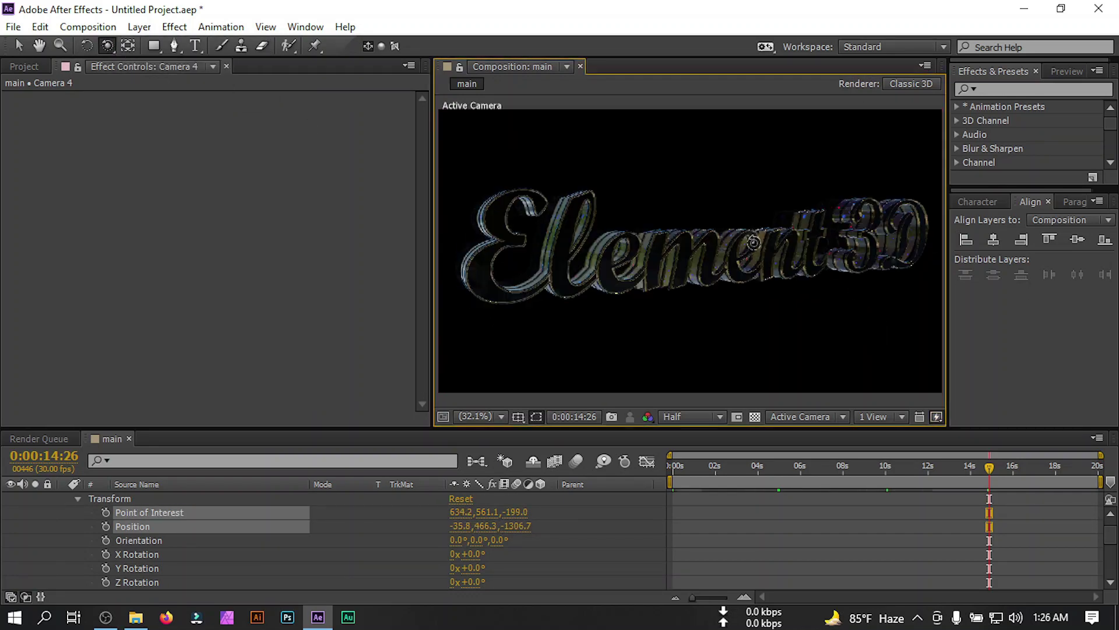
# Step: Add ending keyframes for Camera 4's Point of Interest and Position at 0:00:18:29
pyautogui.scroll(1, 163, 547)
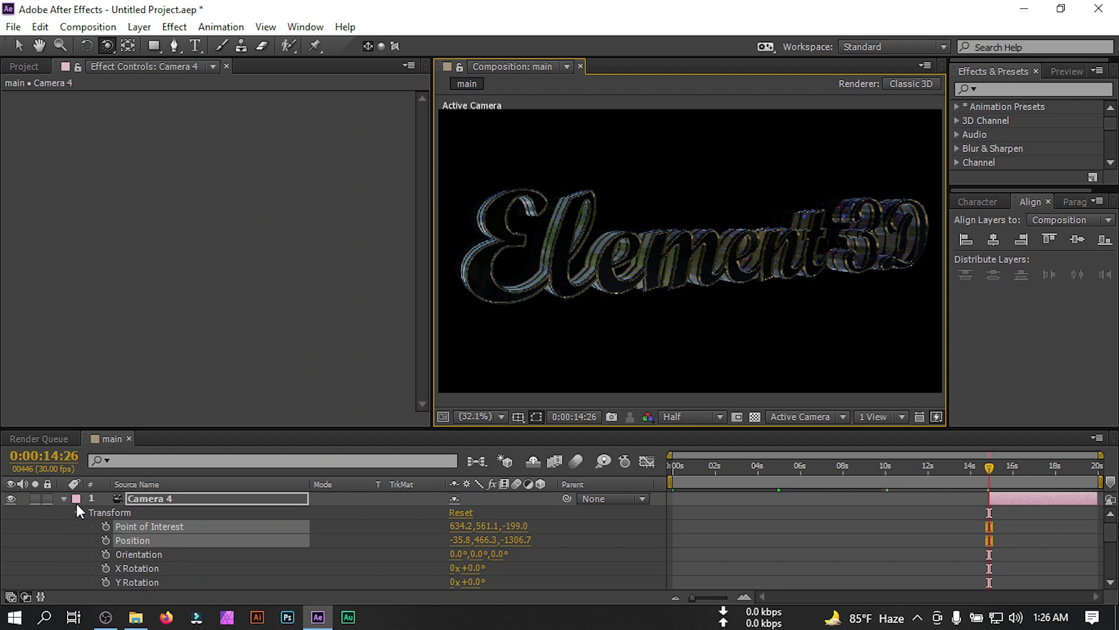
pyautogui.moveTo(989, 472); pyautogui.dragTo(1076, 481)
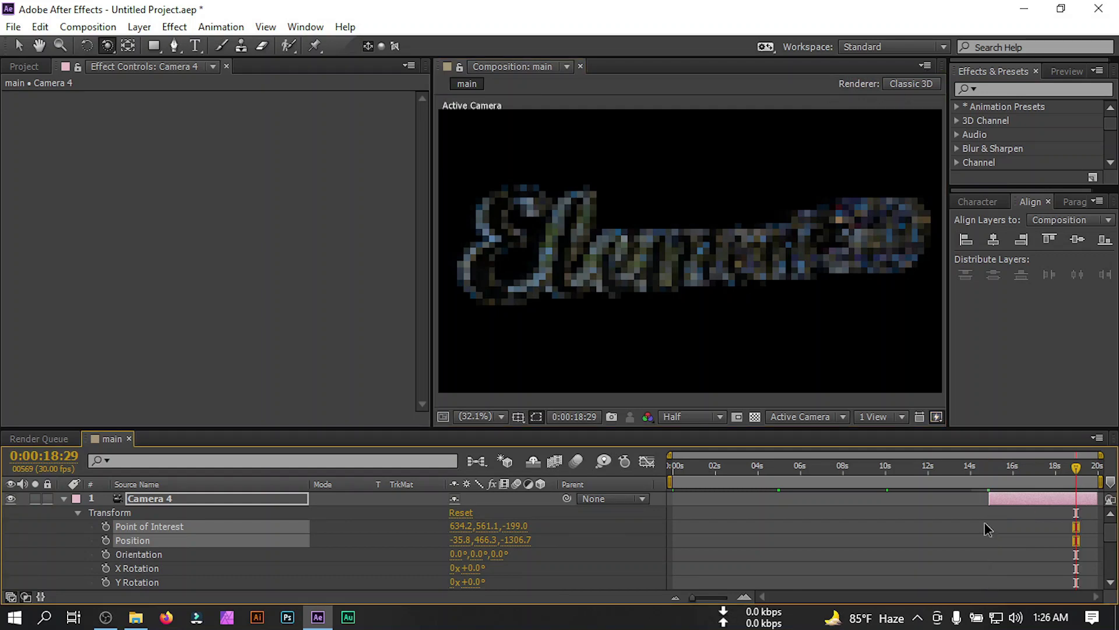
pyautogui.click(106, 540)
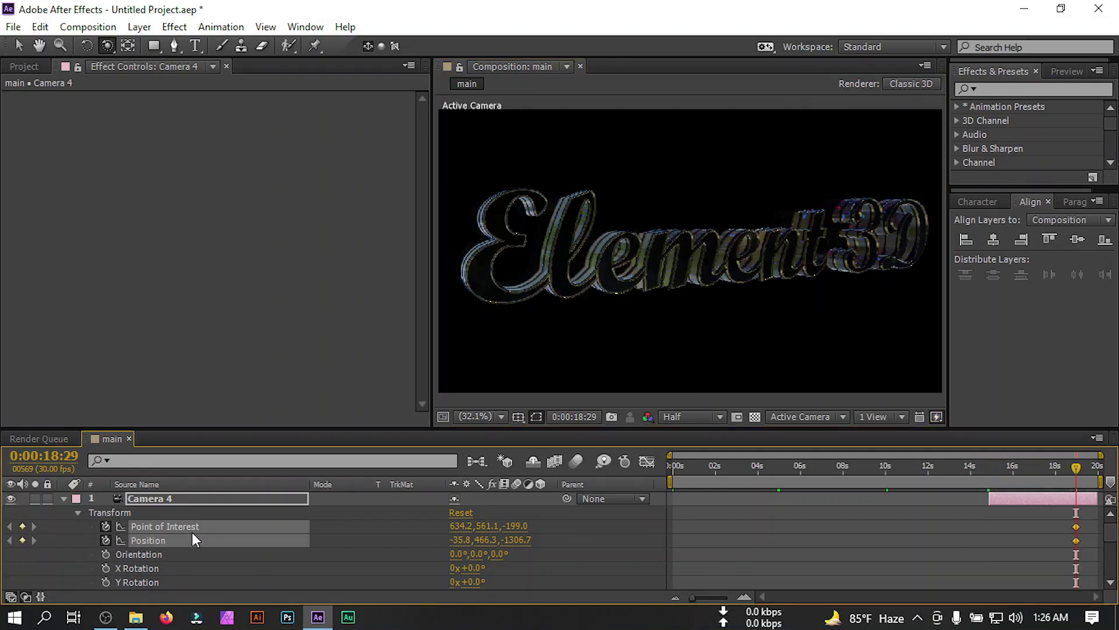
# Step: At 0:00:14:26, orbit, track and dolly Camera 4 into a close-up of the "E", at position about 7, 524, -218, for its starting keyframes
pyautogui.moveTo(1073, 474); pyautogui.dragTo(989, 475)
pyautogui.moveTo(108, 48); pyautogui.dragTo(139, 52)
pyautogui.moveTo(566, 205); pyautogui.dragTo(630, 231)
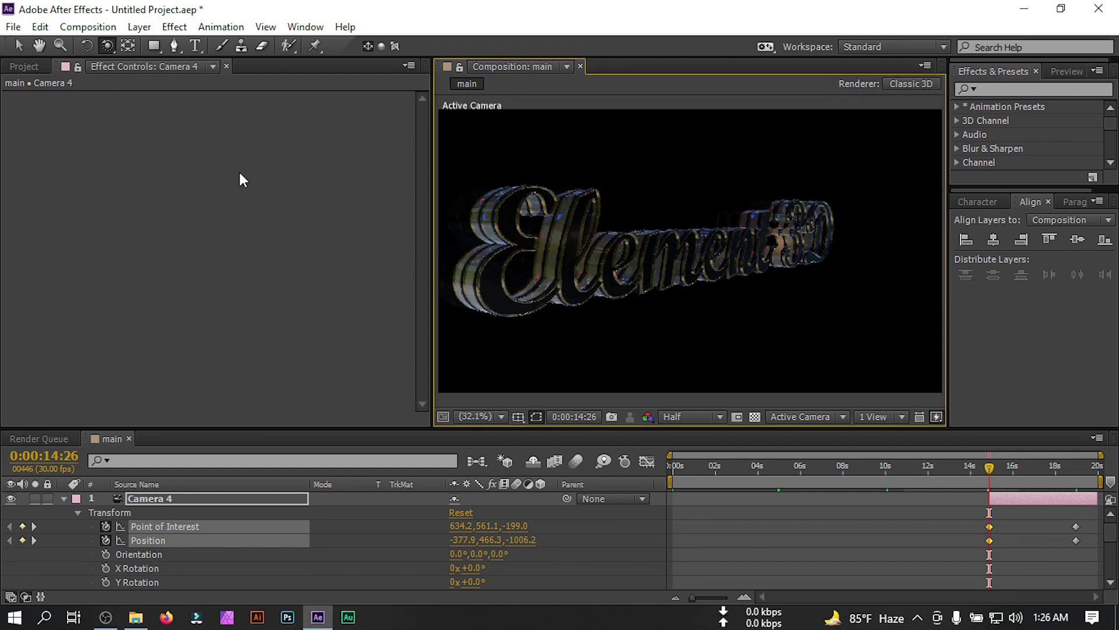
pyautogui.moveTo(106, 45); pyautogui.dragTo(175, 80)
pyautogui.moveTo(670, 245)
pyautogui.mouseDown()
pyautogui.moveTo(695, 252)
pyautogui.moveTo(600, 257)
pyautogui.moveTo(670, 232)
pyautogui.mouseUp()
pyautogui.press('c')
pyautogui.moveTo(566, 285); pyautogui.dragTo(627, 239)
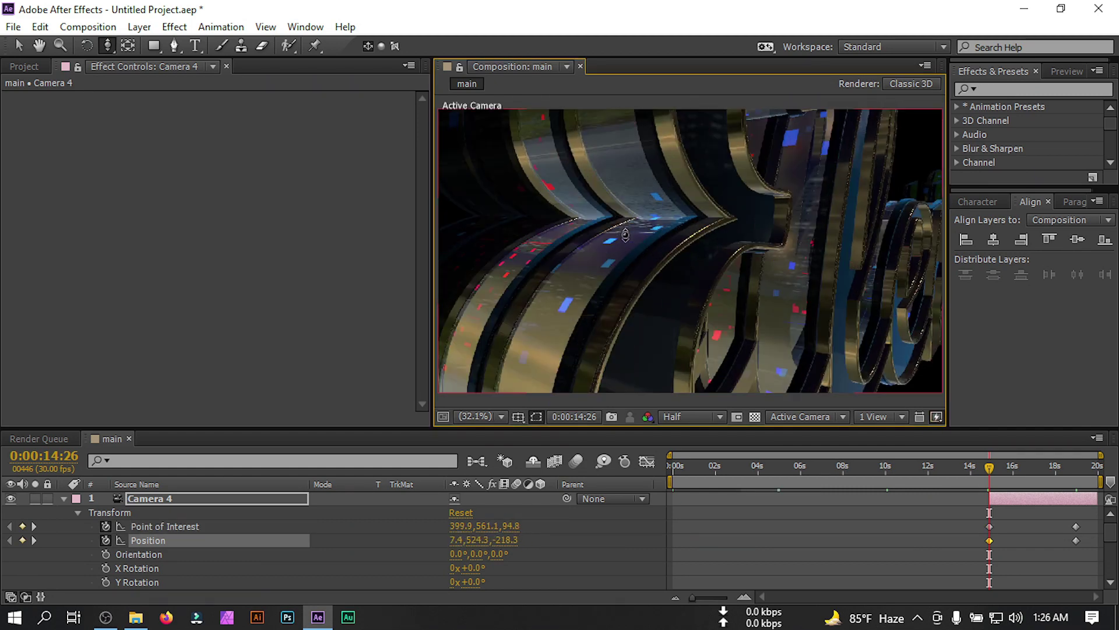
# Step: Collapse the properties of Cameras 3 and 4, and make Cameras 1, 2 and 3 visible again
pyautogui.click(63, 499)
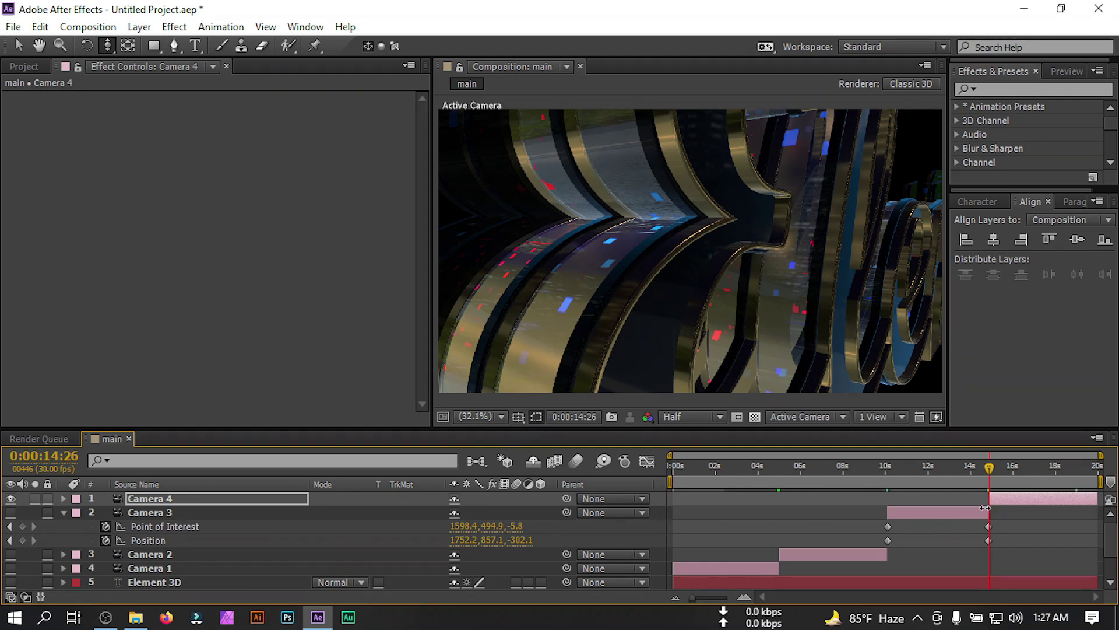
pyautogui.press('u')
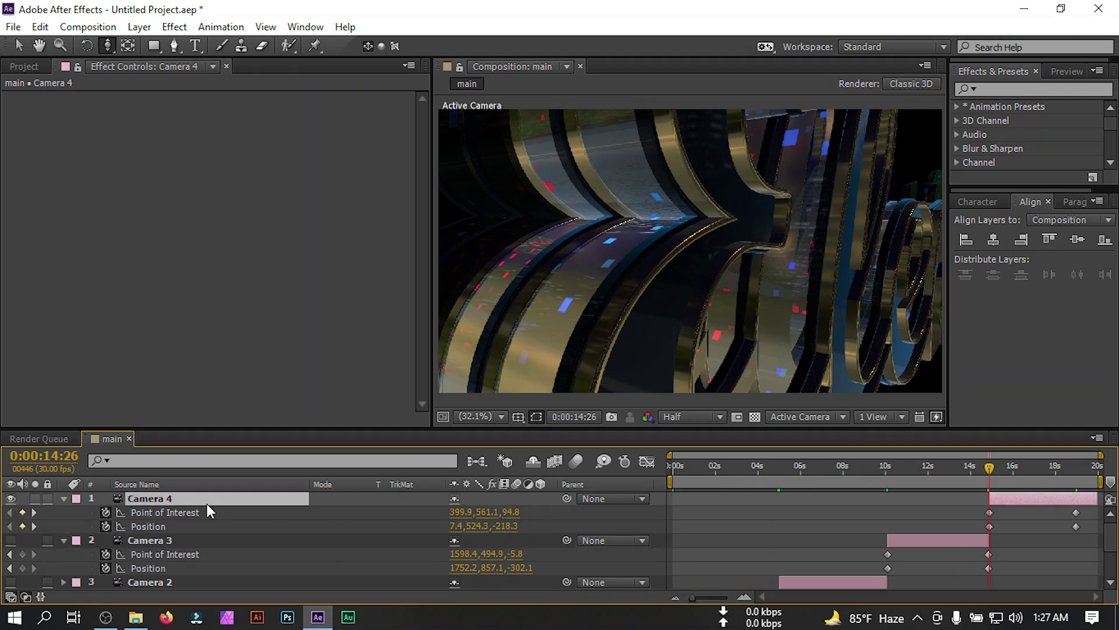
pyautogui.click(65, 499)
pyautogui.click(64, 513)
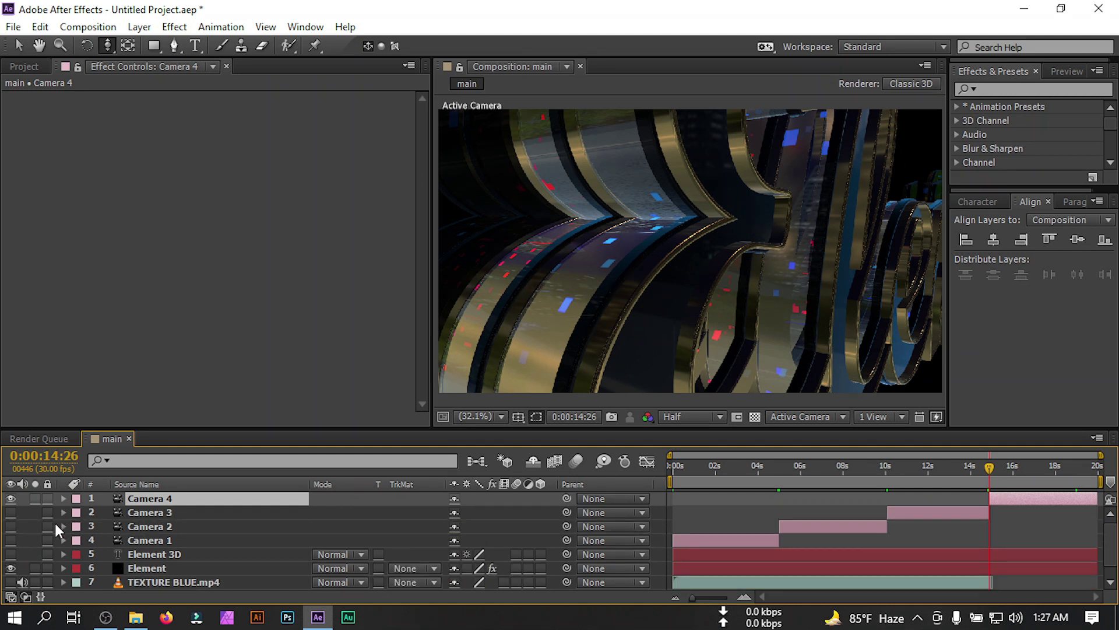
pyautogui.click(11, 539)
# Step: At 0:00:01:10, select Camera 1 and turn on its depth of field in the Camera Options
pyautogui.click(702, 479)
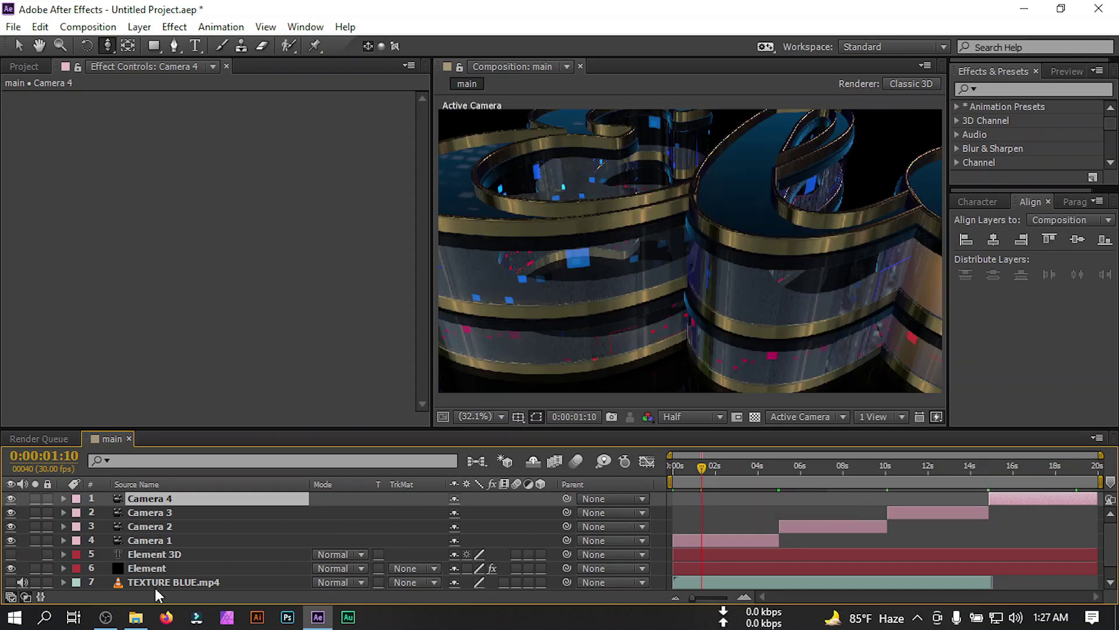
pyautogui.click(156, 567)
pyautogui.click(142, 540)
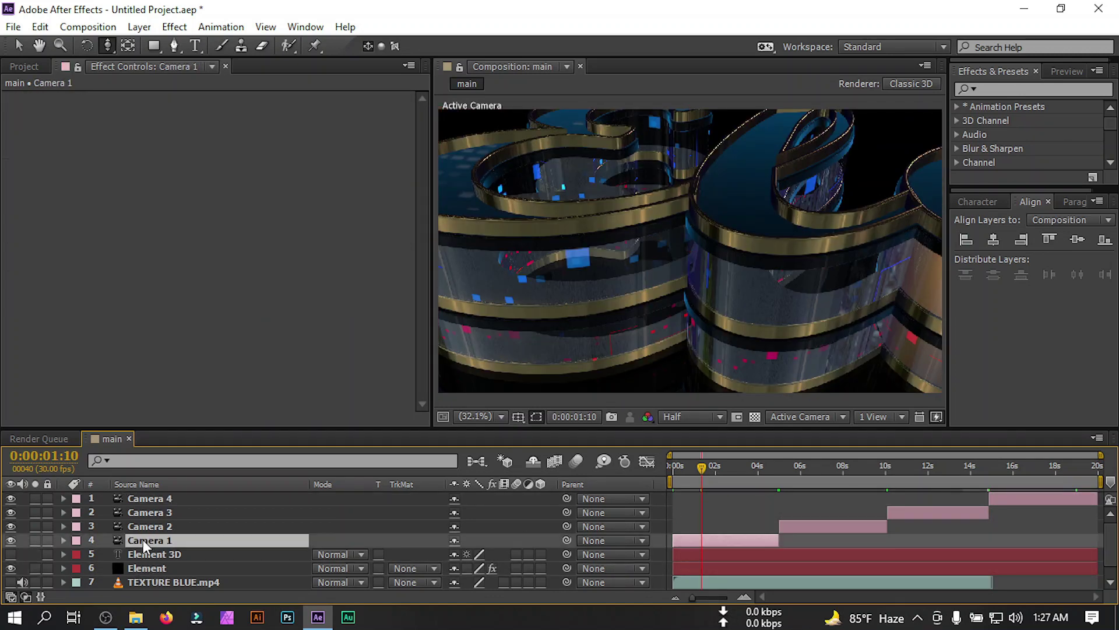
pyautogui.click(64, 540)
pyautogui.scroll(-1, 87, 545)
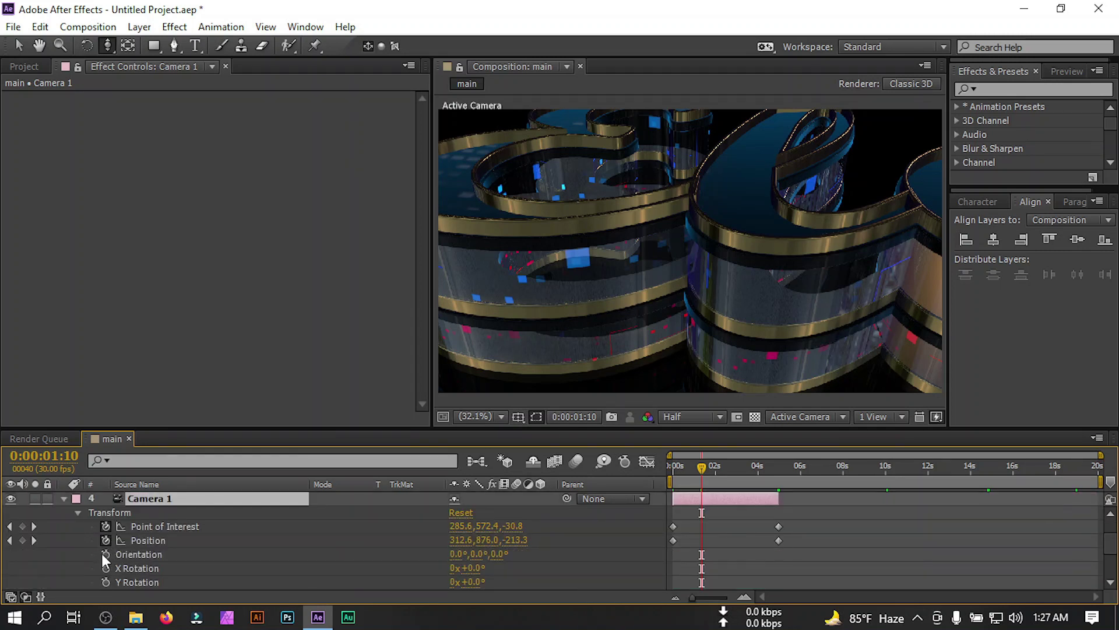
pyautogui.click(79, 513)
pyautogui.click(79, 526)
pyautogui.scroll(-1, 72, 523)
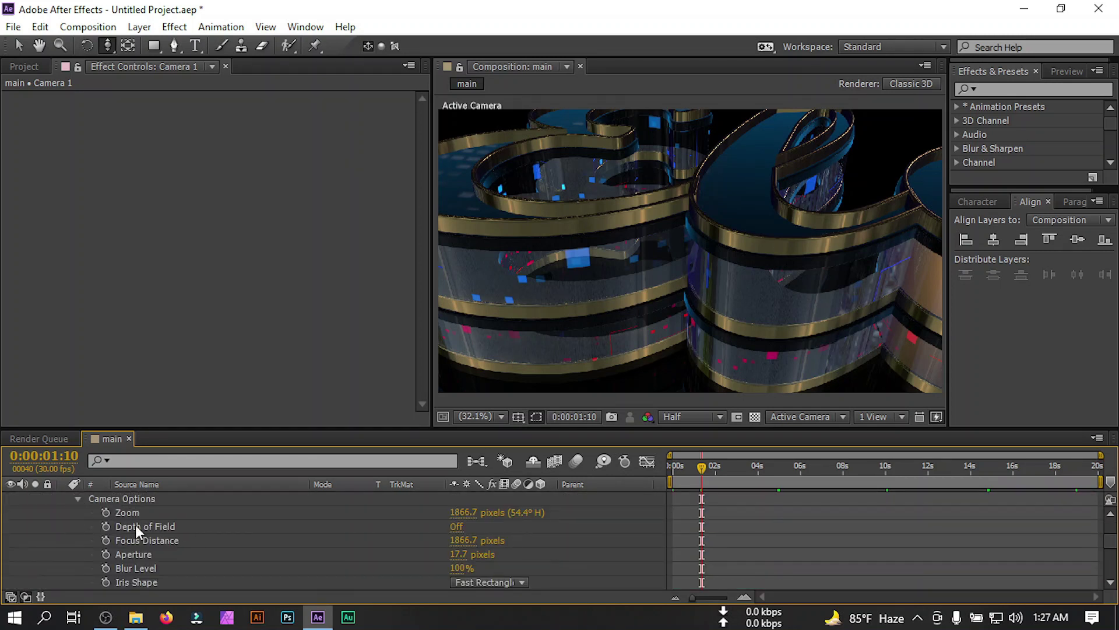
pyautogui.click(455, 527)
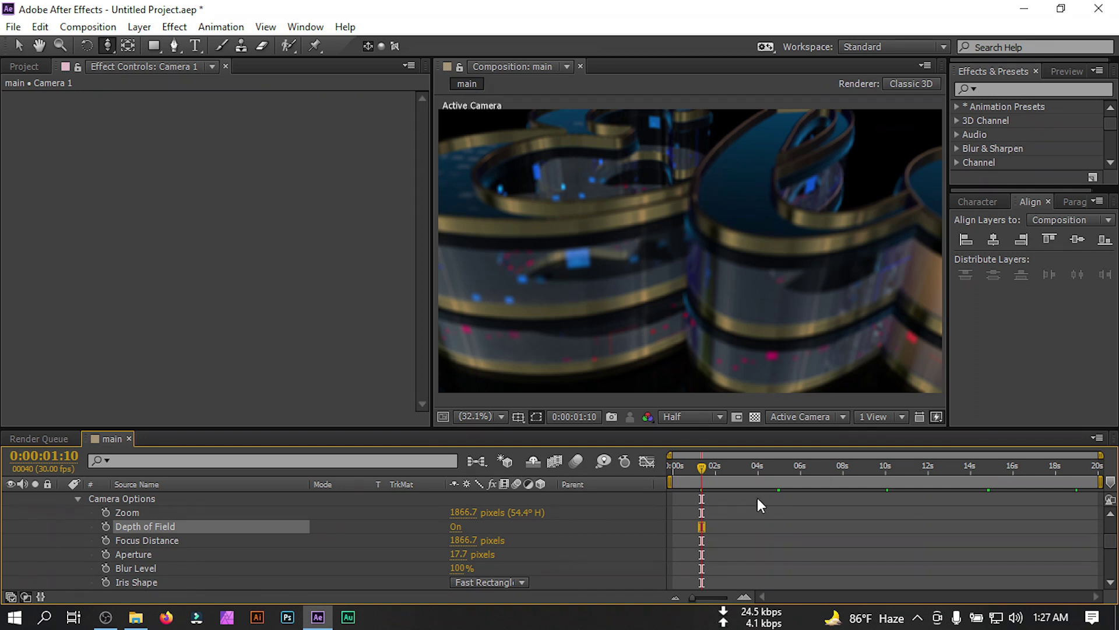
# Step: Set Camera 1's aperture to 10 pixels and its focus distance to 220 pixels
pyautogui.click(468, 555)
pyautogui.write('10')
pyautogui.press('Return')
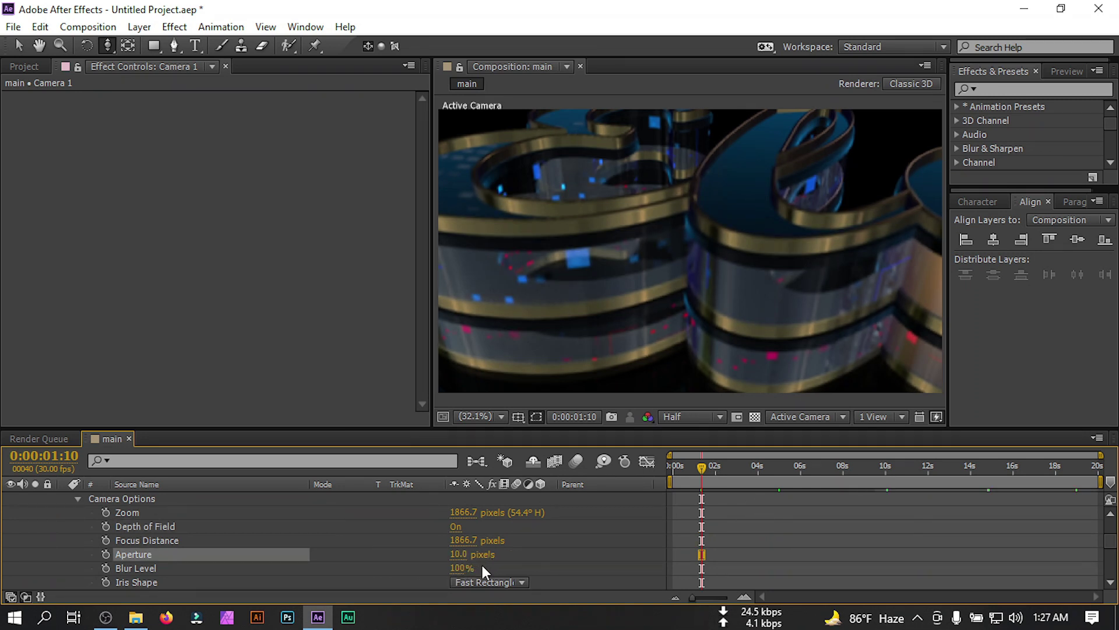
pyautogui.click(458, 542)
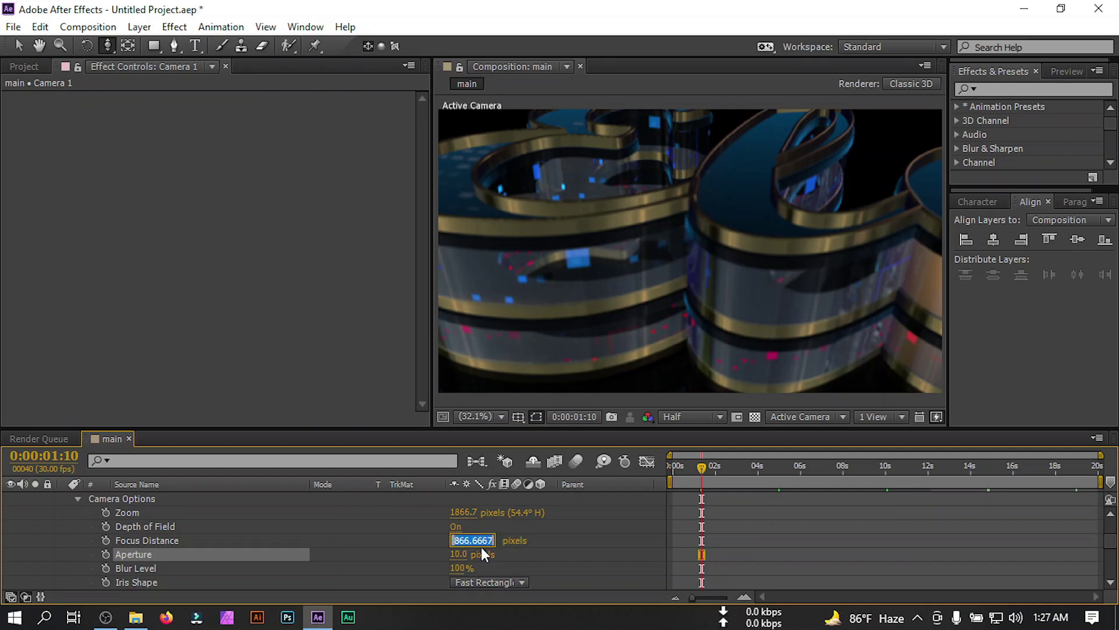
pyautogui.write('220')
pyautogui.press('Return')
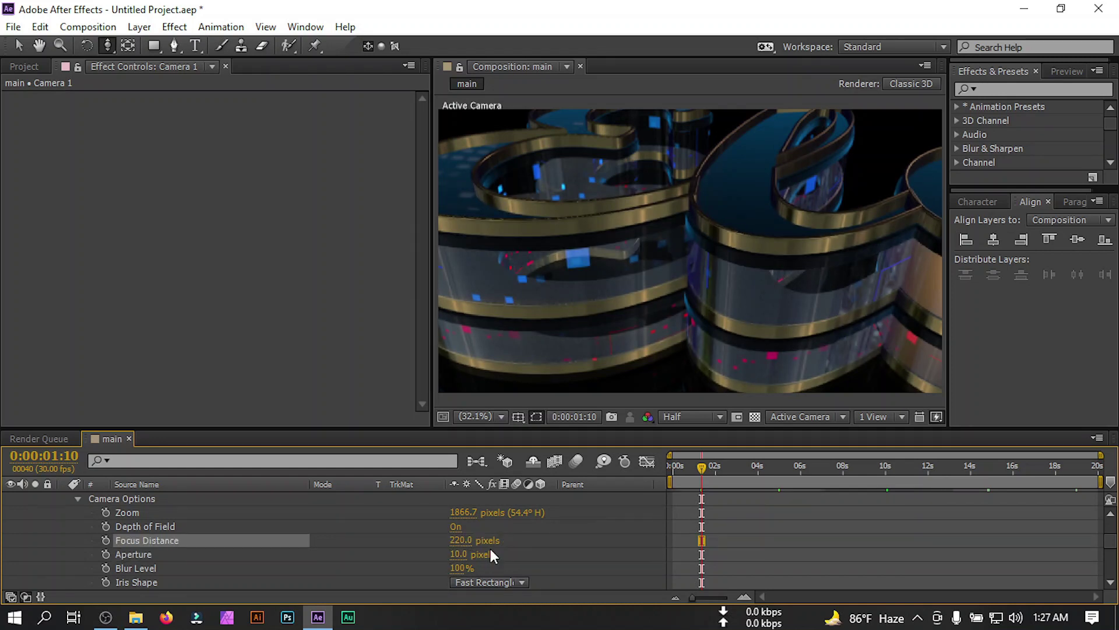
# Step: Set Camera 1's focus distance to 250 pixels and its blur level to 200%
pyautogui.click(465, 541)
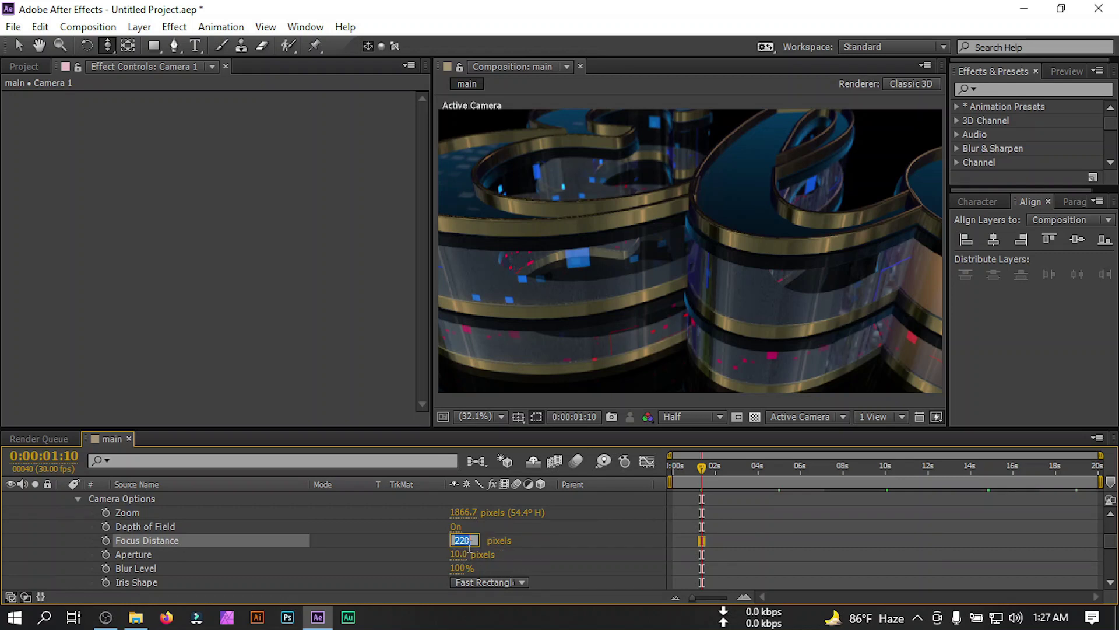
pyautogui.write('2250')
pyautogui.press('Return')
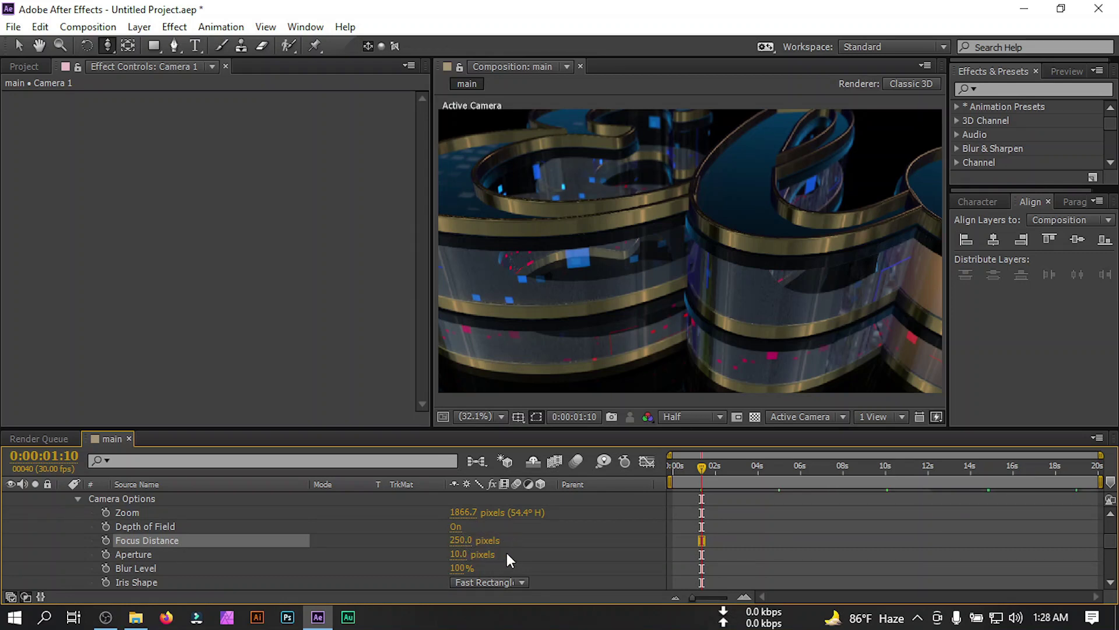
pyautogui.click(461, 569)
pyautogui.write('200')
pyautogui.press('Return')
# Step: Compare focus distances of 150 and 220 pixels for Camera 1, keeping 220 pixels
pyautogui.click(460, 540)
pyautogui.write('150')
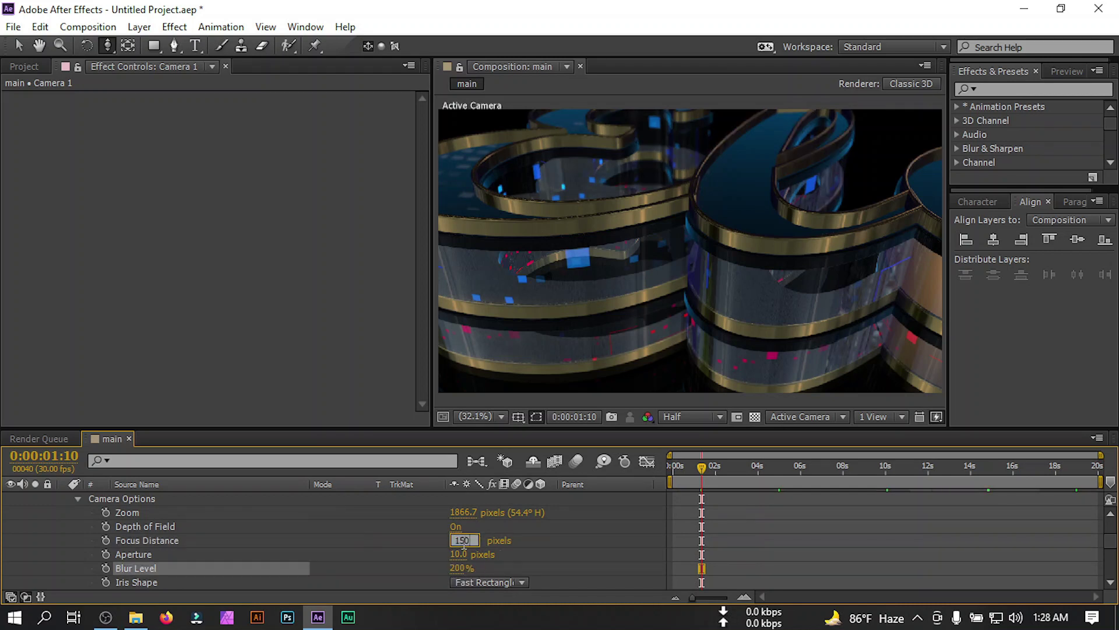
pyautogui.press('Return')
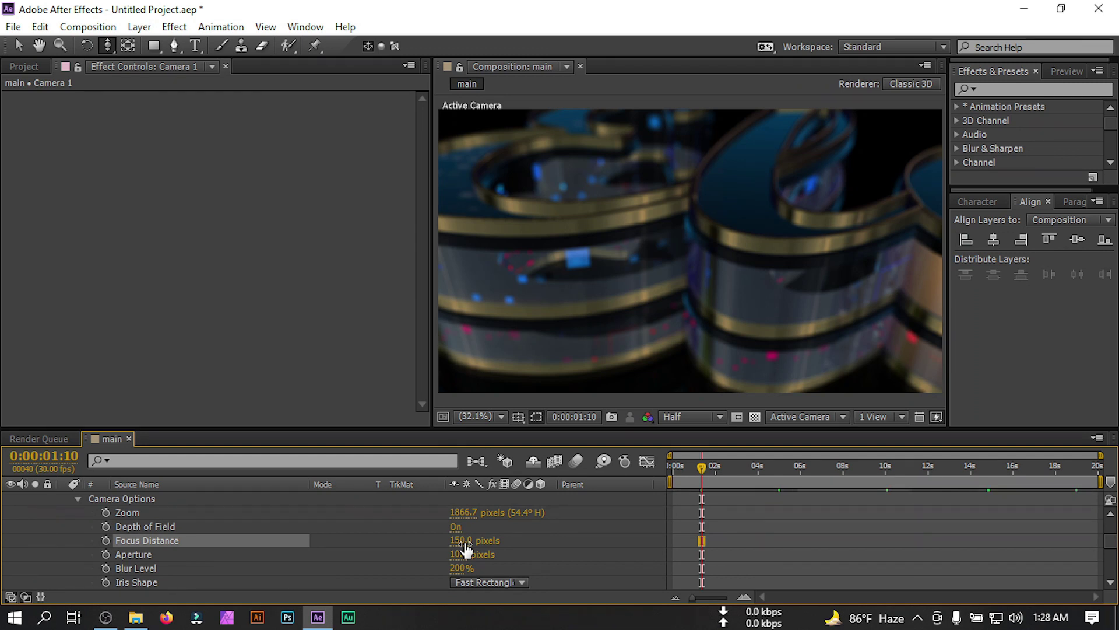
pyautogui.click(462, 541)
pyautogui.write('220')
pyautogui.press('Return')
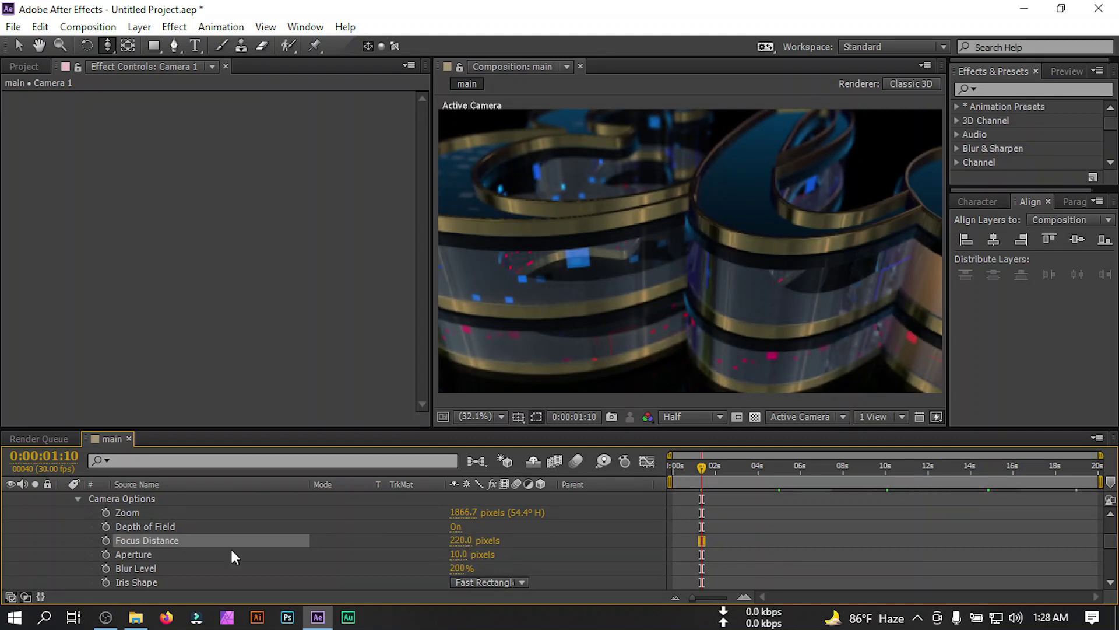
# Step: Collapse Camera 1's properties and turn on depth of field for Camera 2, viewing it at 0:00:06:28
pyautogui.scroll(3, 110, 554)
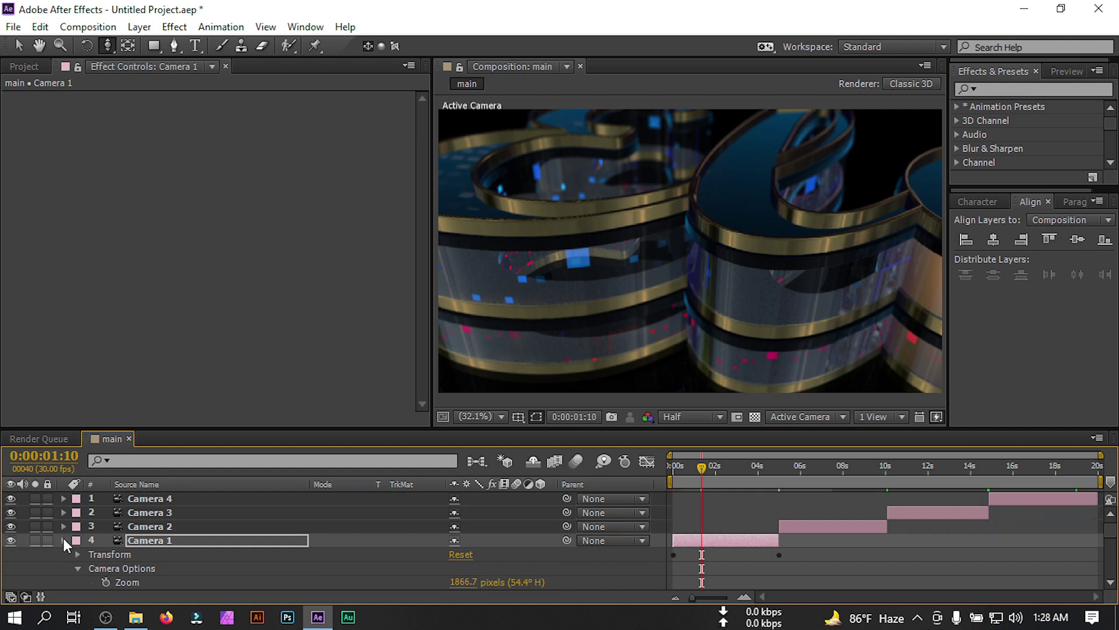
pyautogui.click(63, 538)
pyautogui.moveTo(827, 470); pyautogui.dragTo(820, 477)
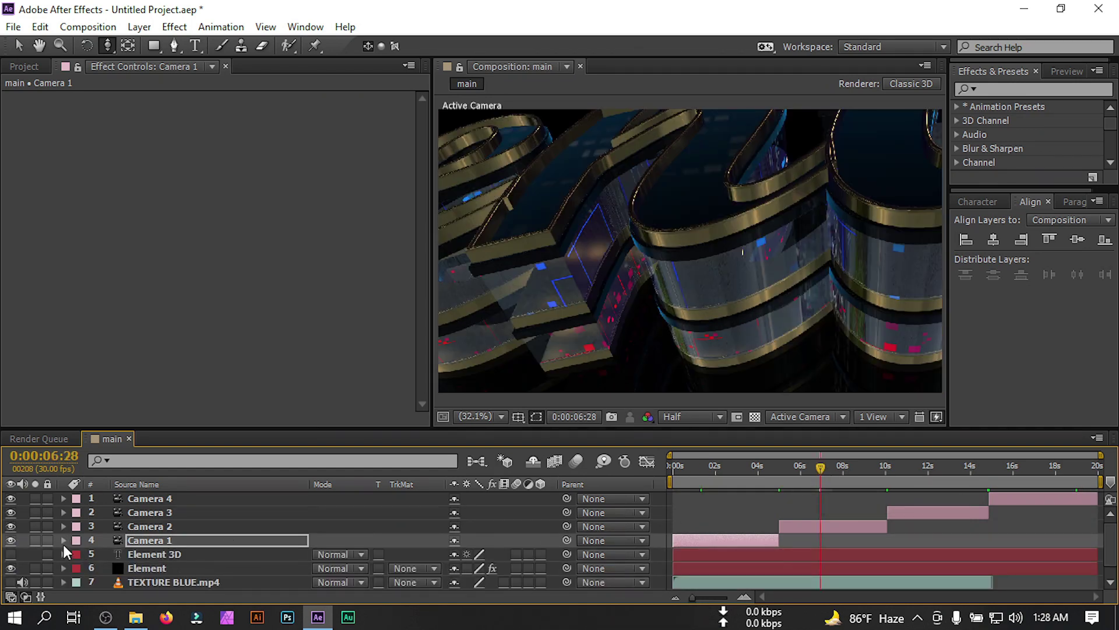
pyautogui.click(63, 540)
pyautogui.click(63, 529)
pyautogui.click(63, 526)
pyautogui.click(77, 513)
pyautogui.click(77, 526)
pyautogui.click(455, 526)
# Step: Set Camera 2's blur level to 200%, trying an aperture of 10 pixels and settling on 15 pixels
pyautogui.click(459, 554)
pyautogui.write('10')
pyautogui.press('Return')
pyautogui.click(459, 568)
pyautogui.write('200')
pyautogui.press('Return')
pyautogui.click(459, 554)
pyautogui.write('15')
pyautogui.press('Return')
# Step: Adjust Camera 2's focus distance
pyautogui.click(464, 540)
pyautogui.write('1')
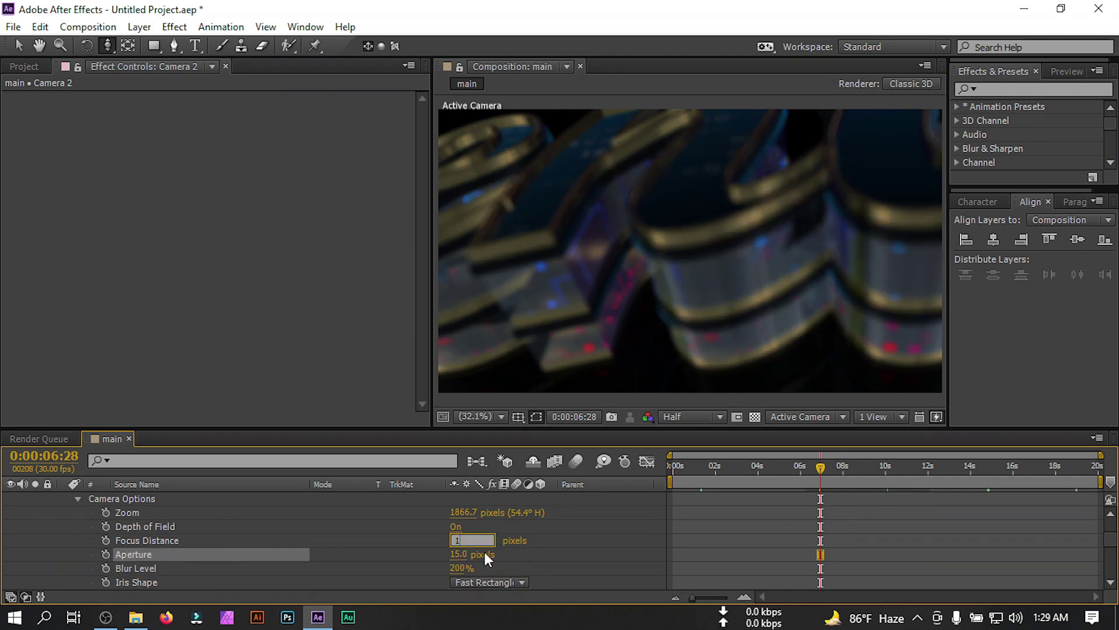
pyautogui.press('Return')
pyautogui.click(467, 540)
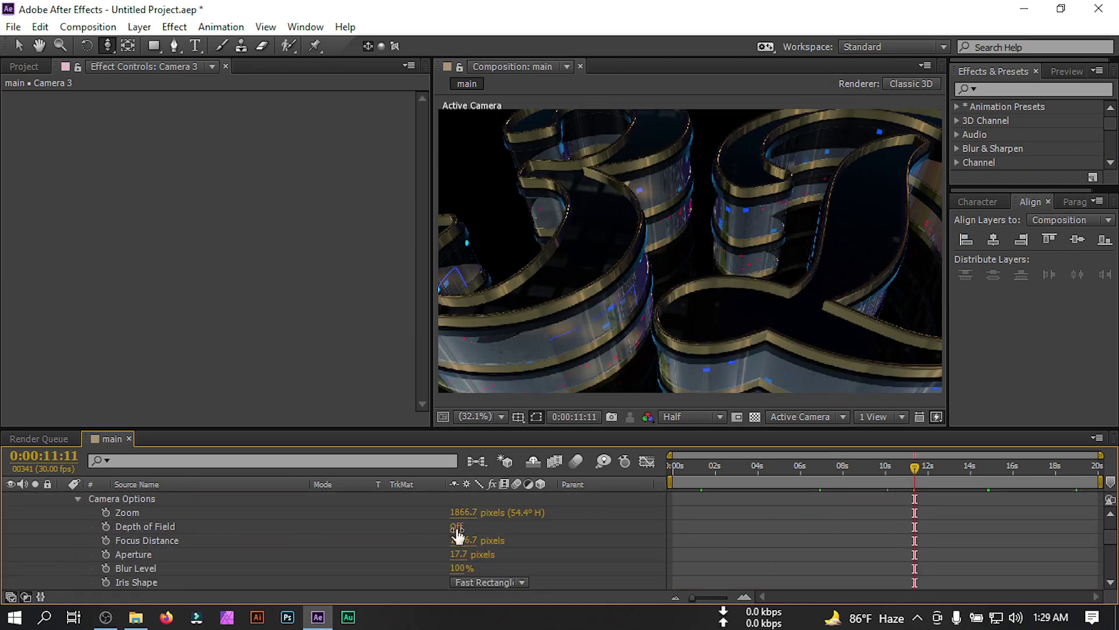
# Step: Turn on depth of field for Camera 3 and set its blur level to 200%
pyautogui.click(456, 526)
pyautogui.click(460, 568)
pyautogui.write('200')
pyautogui.press('Return')
# Step: Set Camera 3's aperture to 12 pixels and its focus distance to 250 pixels
pyautogui.click(460, 554)
pyautogui.write('12')
pyautogui.press('Return')
pyautogui.click(461, 540)
pyautogui.write('250')
pyautogui.press('Return')
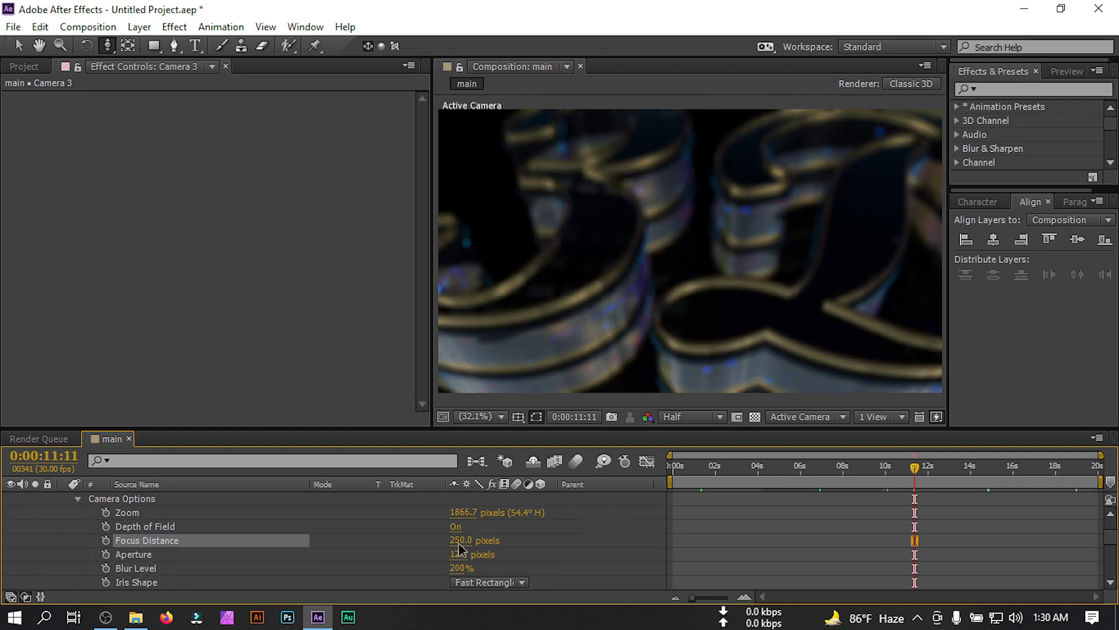
# Step: Readjust Camera 3's focus distance to sharpen the "3D" close-up, keeping depth of field on
pyautogui.click(455, 526)
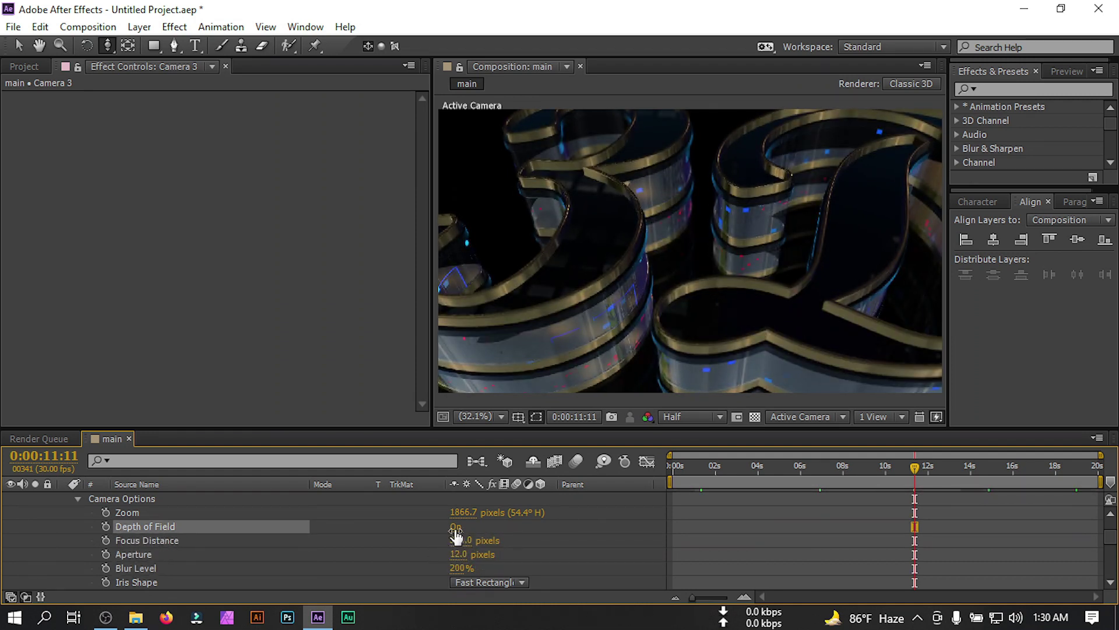
pyautogui.click(457, 537)
pyautogui.press('Return')
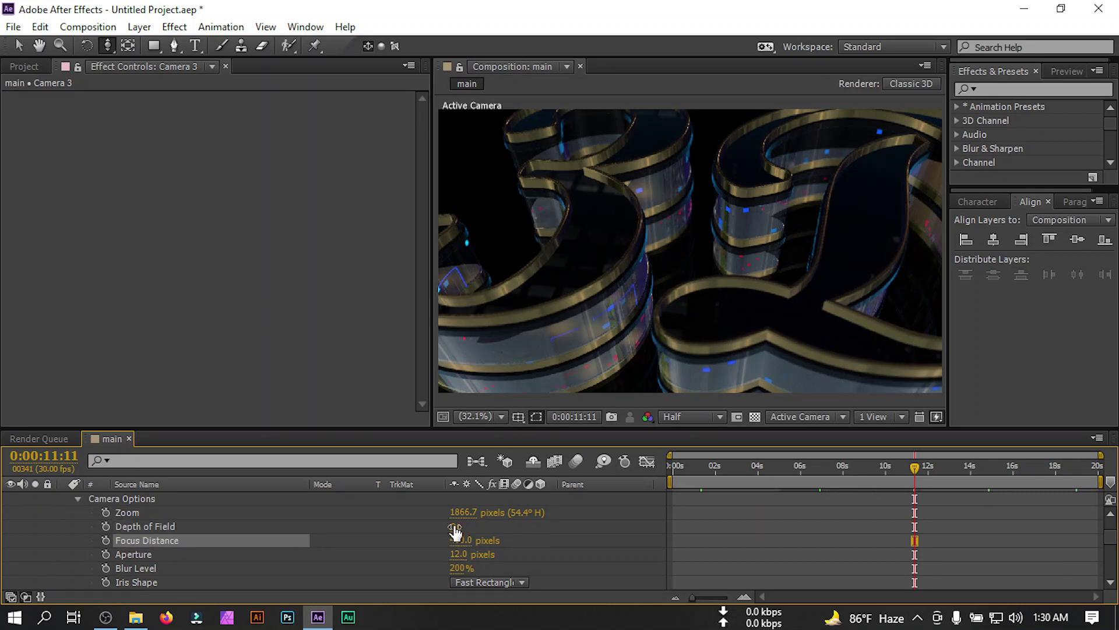
# Step: At the start of Camera 4's shot, turn on Camera 4's depth of field and set its blur level to 200%
pyautogui.scroll(3, 292, 530)
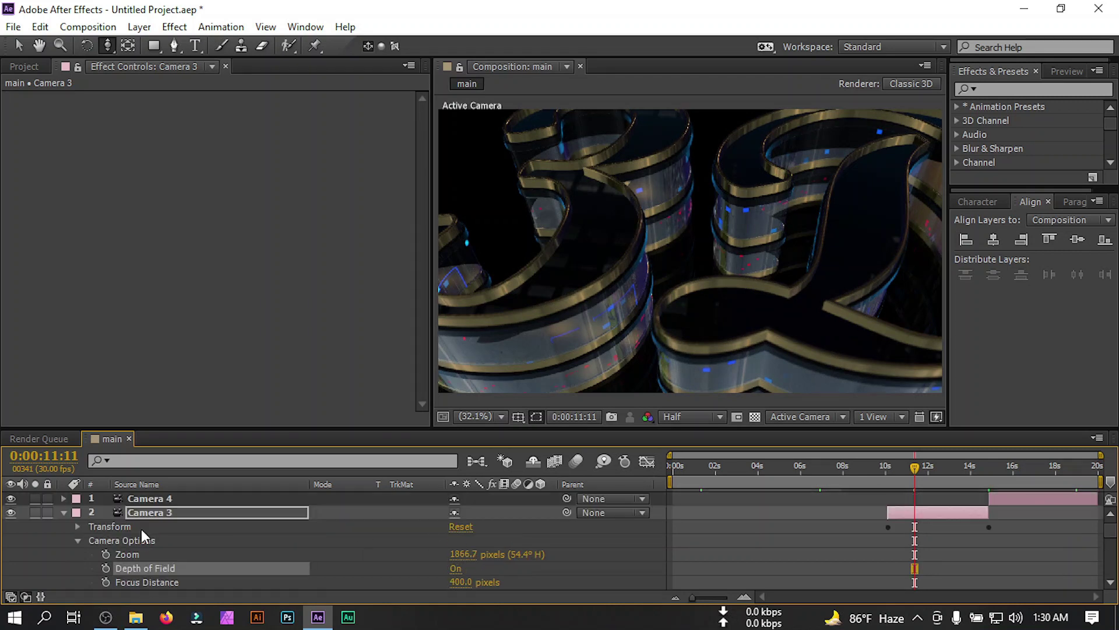
pyautogui.click(64, 513)
pyautogui.click(173, 497)
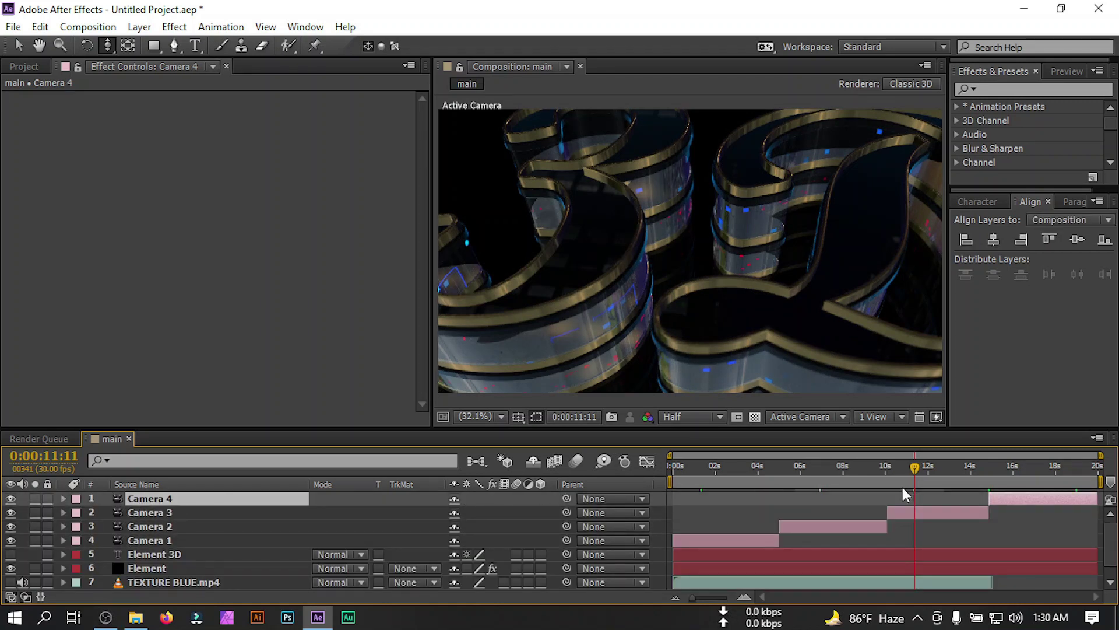
pyautogui.click(998, 477)
pyautogui.hotkey('shift', 'pageup')
pyautogui.hotkey('alt', '[')
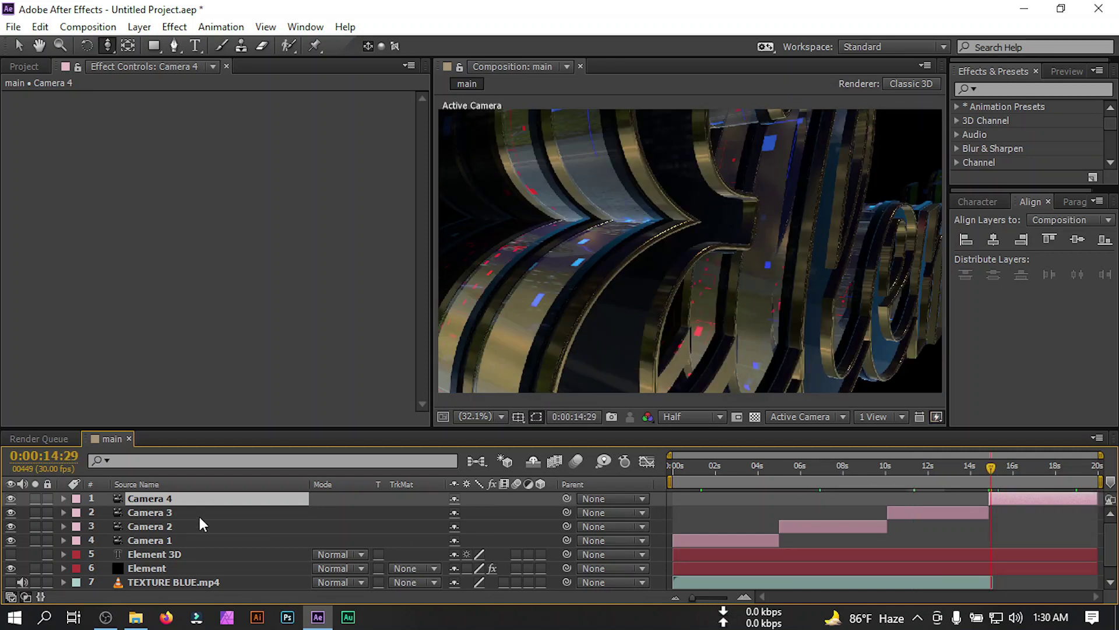
pyautogui.click(63, 499)
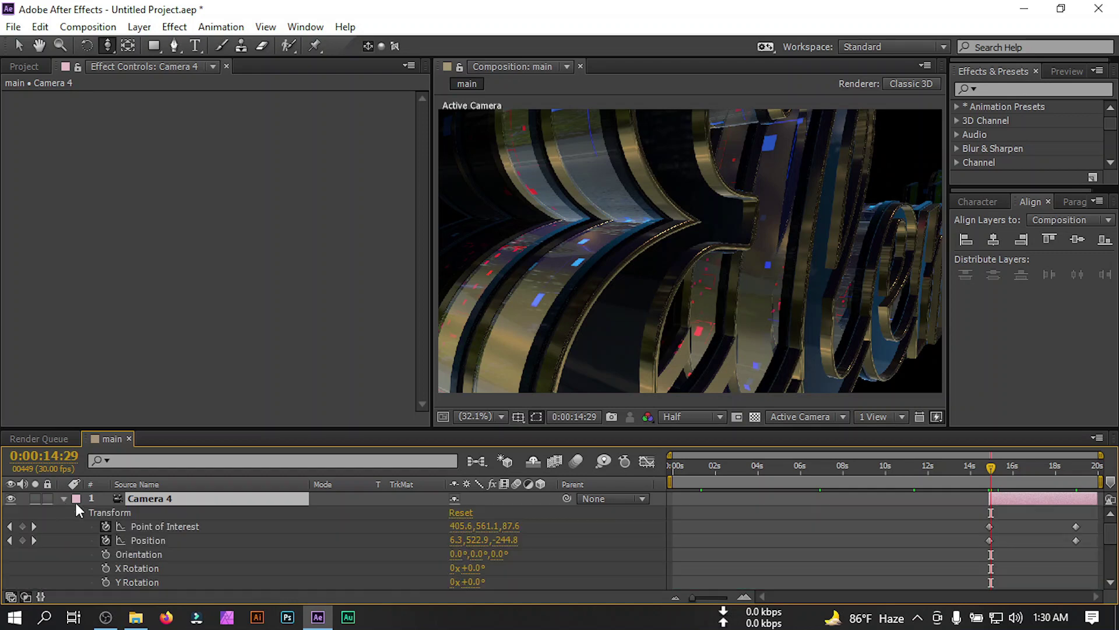
pyautogui.click(78, 515)
pyautogui.press('a')
pyautogui.press('a')
pyautogui.click(456, 526)
pyautogui.click(458, 568)
pyautogui.write('200')
pyautogui.press('Return')
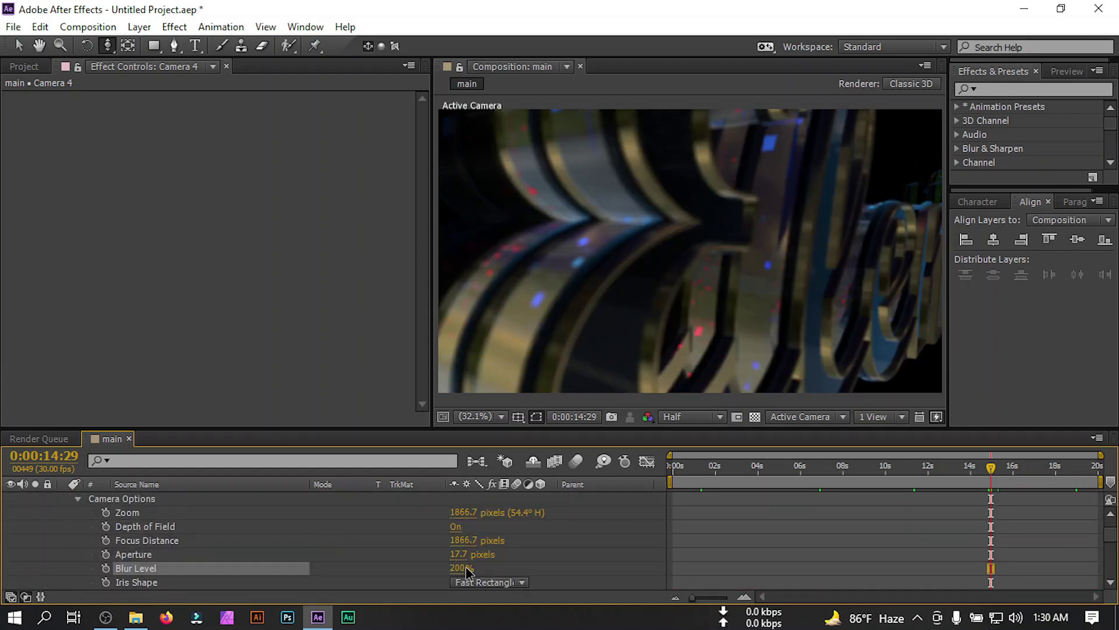
# Step: Set Camera 4's aperture to 10 pixels and its focus distance to 250 pixels
pyautogui.click(466, 555)
pyautogui.write('10')
pyautogui.press('Return')
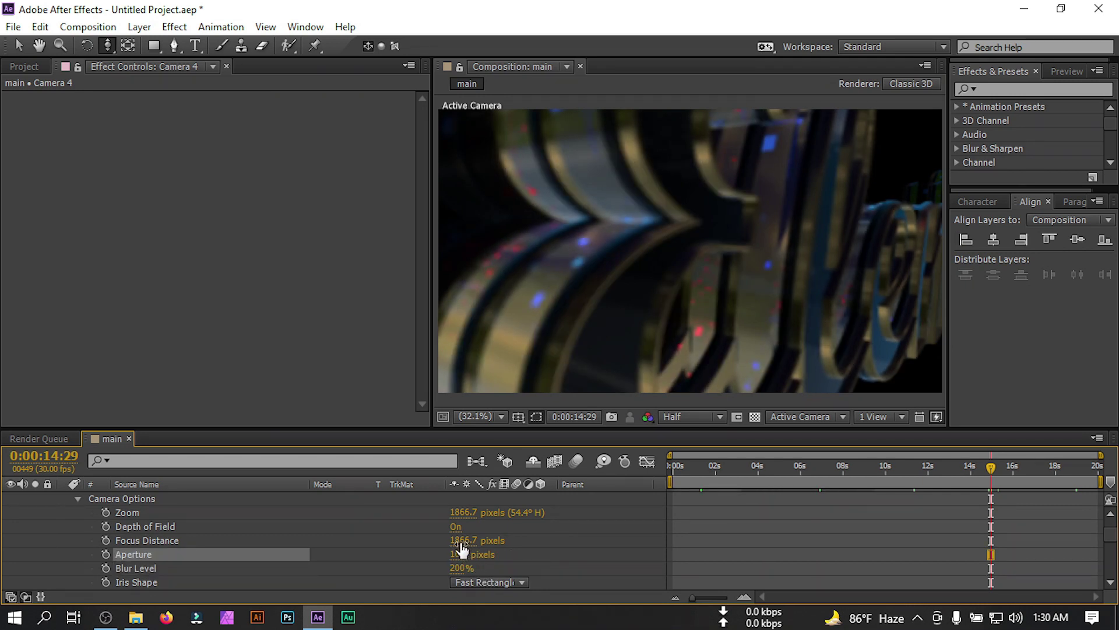
pyautogui.click(465, 541)
pyautogui.write('200')
pyautogui.press('Return')
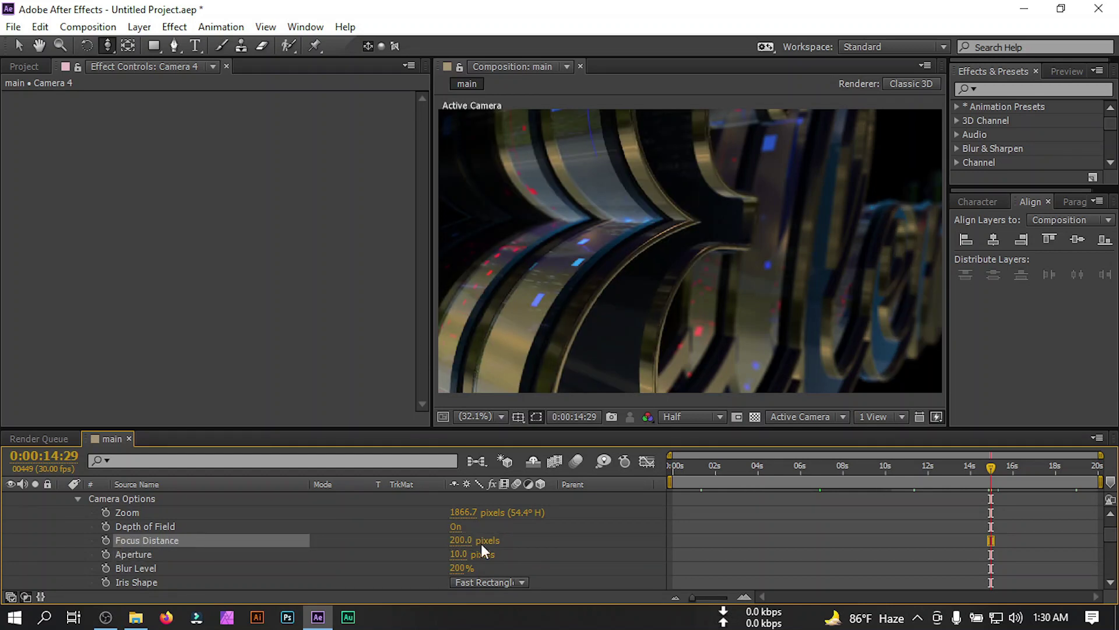
pyautogui.click(458, 541)
pyautogui.click(460, 541)
pyautogui.press('Return')
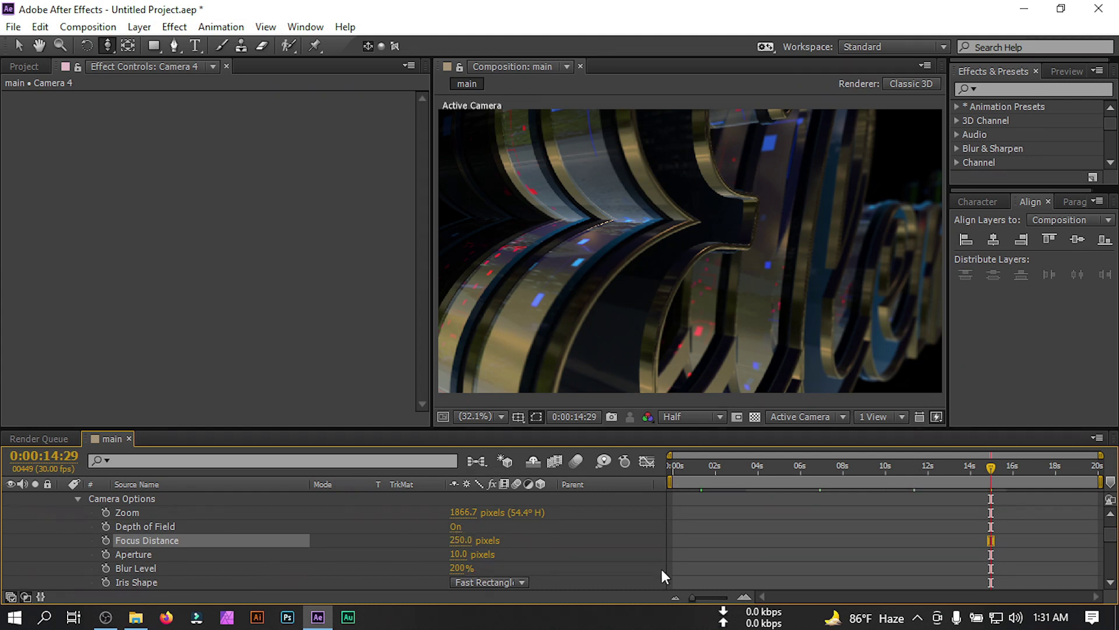
# Step: Keyframe Camera 4's focus distance from 250 pixels at 0:00:14:26 to 800 pixels at 0:00:17:08
pyautogui.scroll(1, 1029, 519)
pyautogui.click(989, 467)
pyautogui.moveTo(989, 464); pyautogui.dragTo(988, 464)
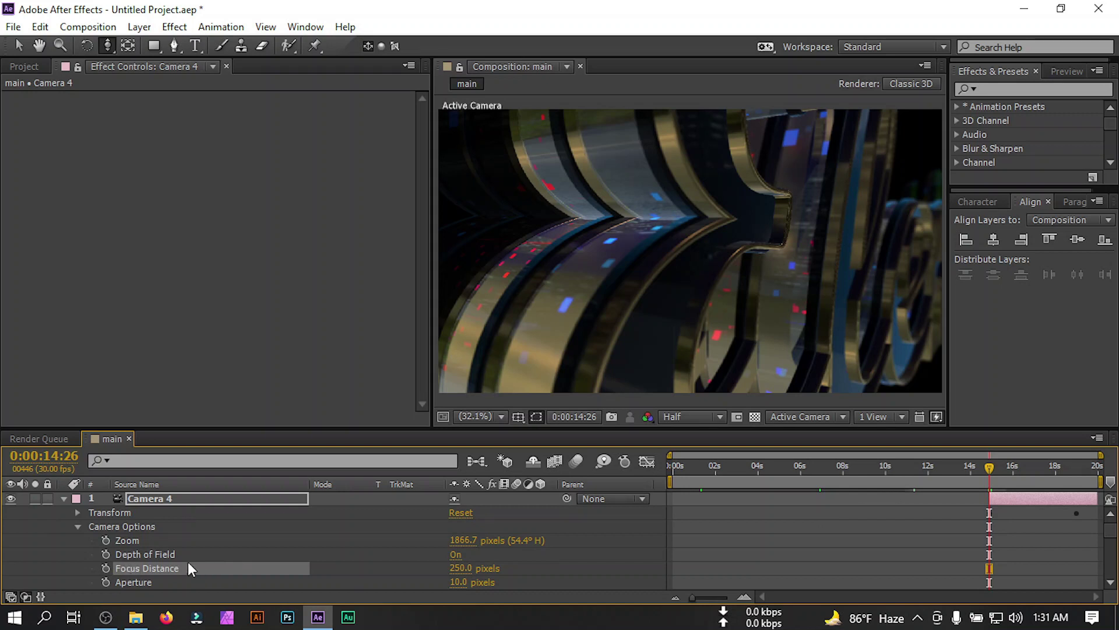
pyautogui.click(106, 567)
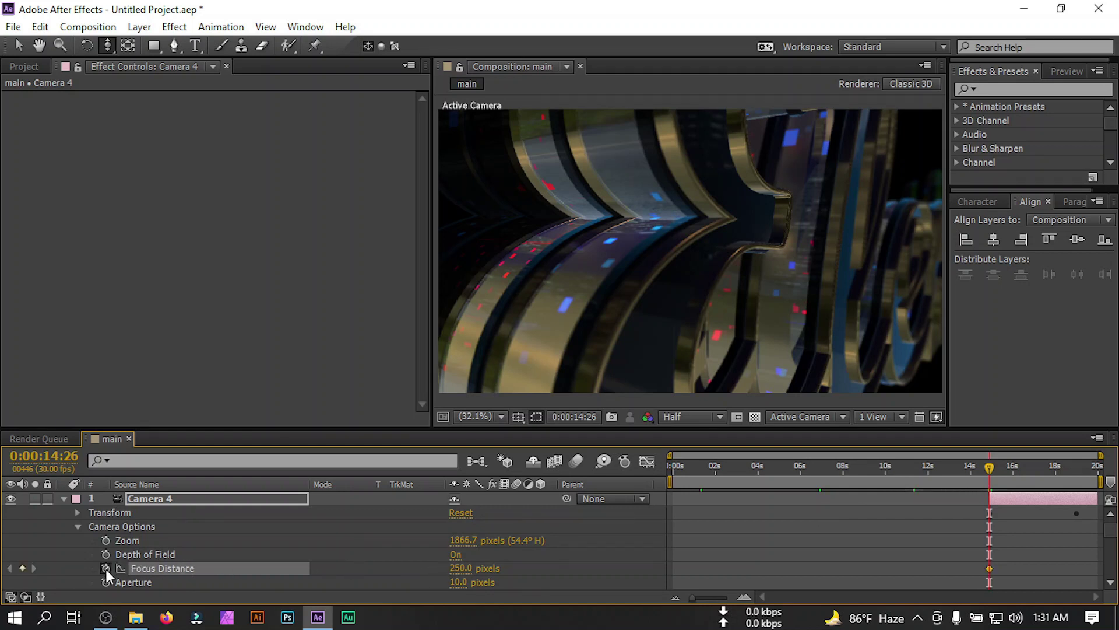
pyautogui.click(1041, 482)
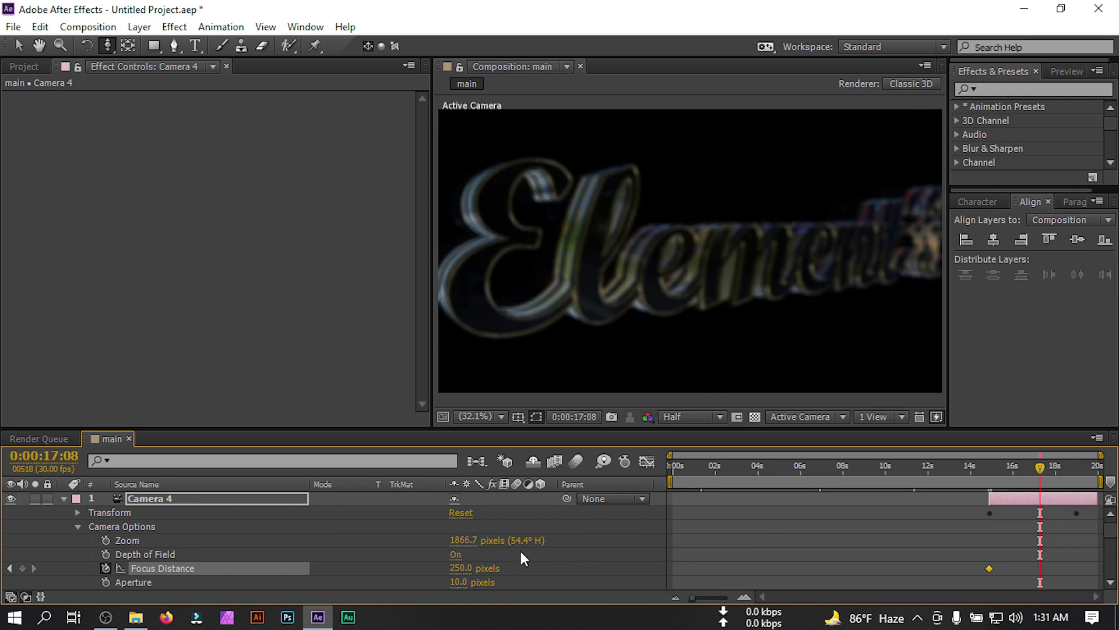
pyautogui.click(461, 569)
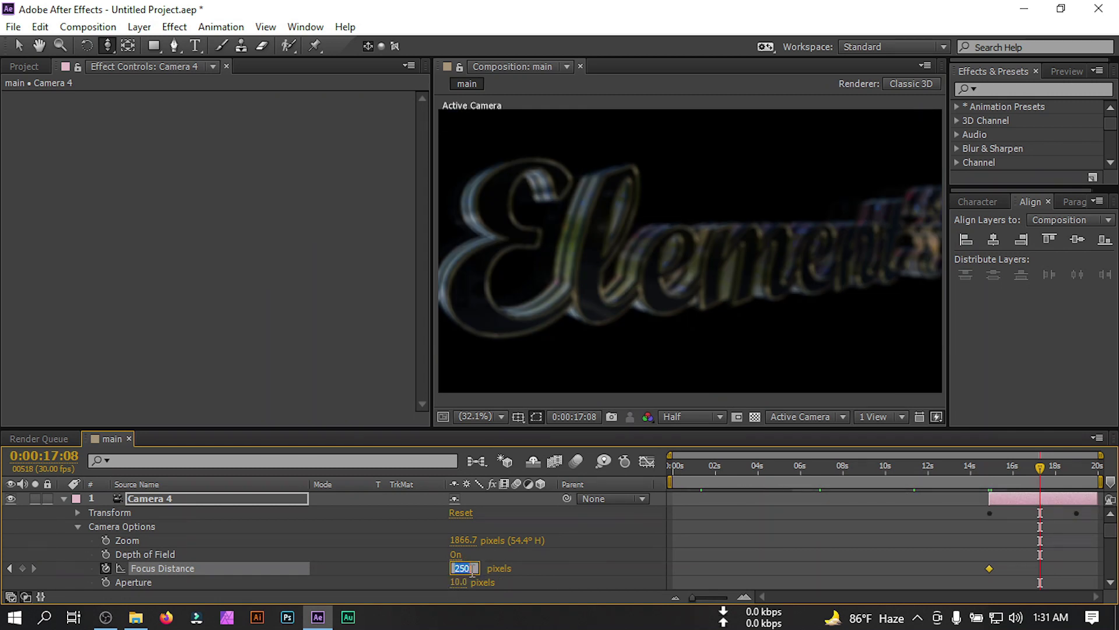
pyautogui.write('800')
pyautogui.press('Return')
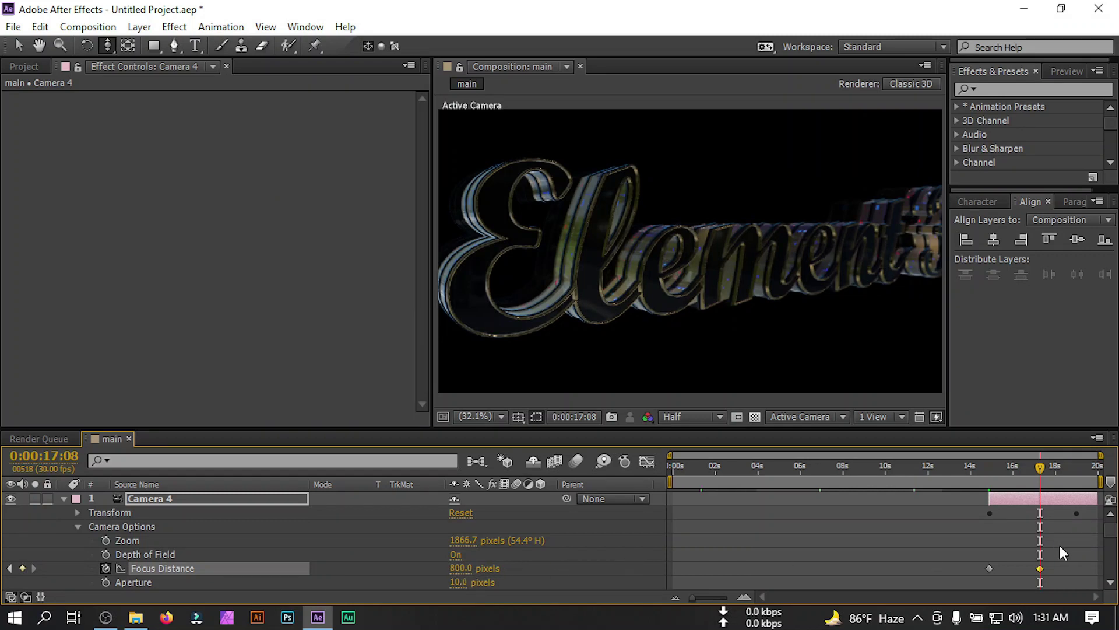
# Step: Keyframe Camera 4's depth of field off at 0:00:18:29 and on at 0:00:14:25, and collapse the camera's properties
pyautogui.click(1076, 483)
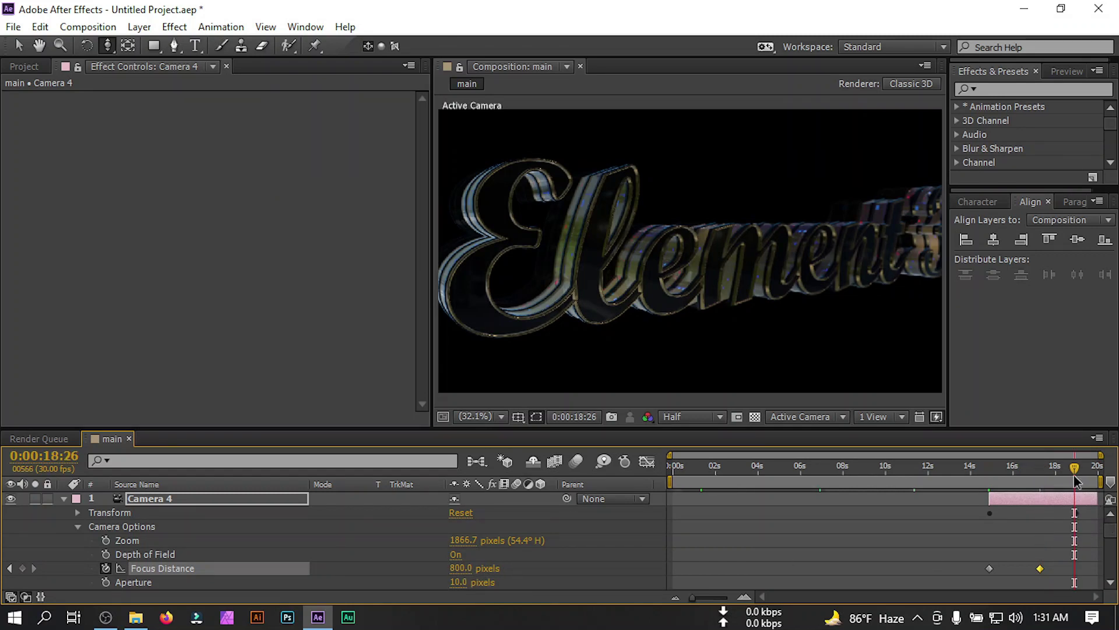
pyautogui.click(1076, 474)
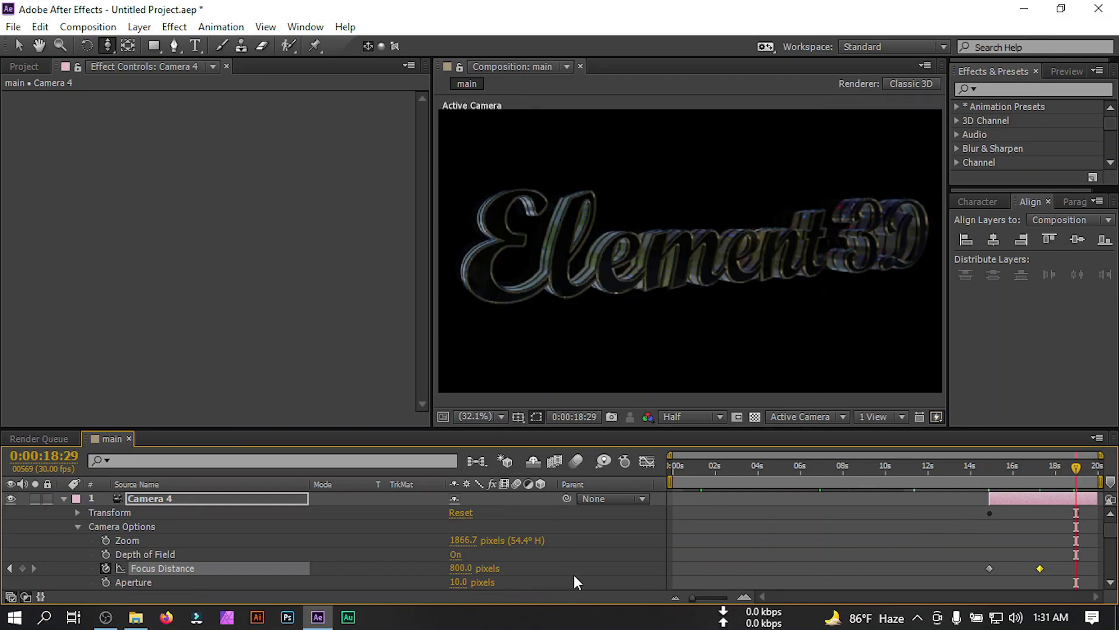
pyautogui.click(455, 554)
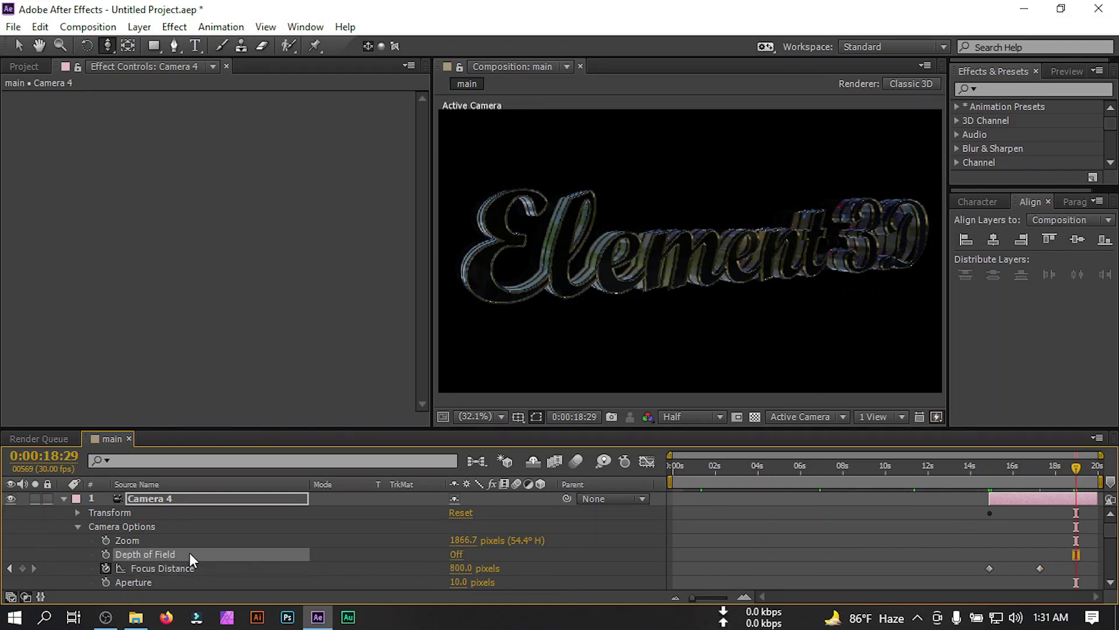
pyautogui.click(103, 553)
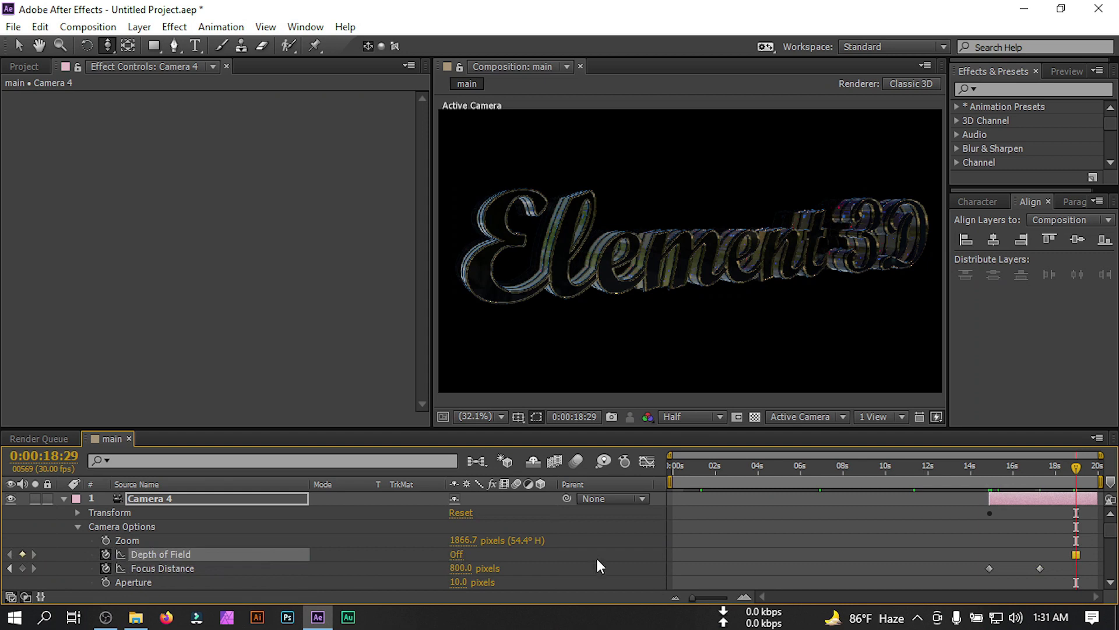
pyautogui.click(988, 481)
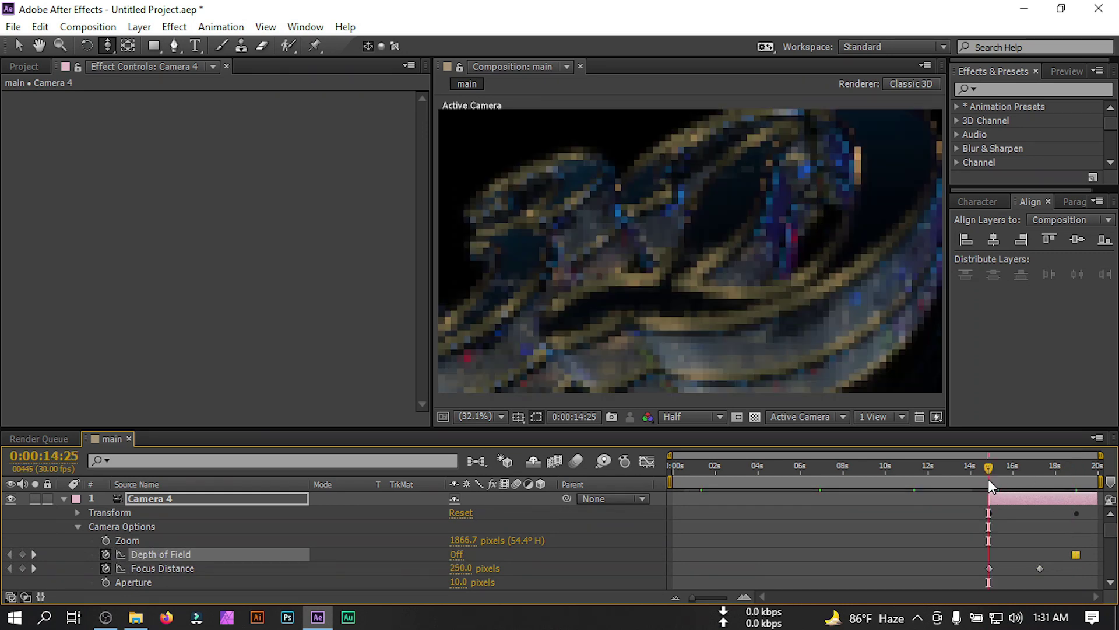
pyautogui.click(457, 554)
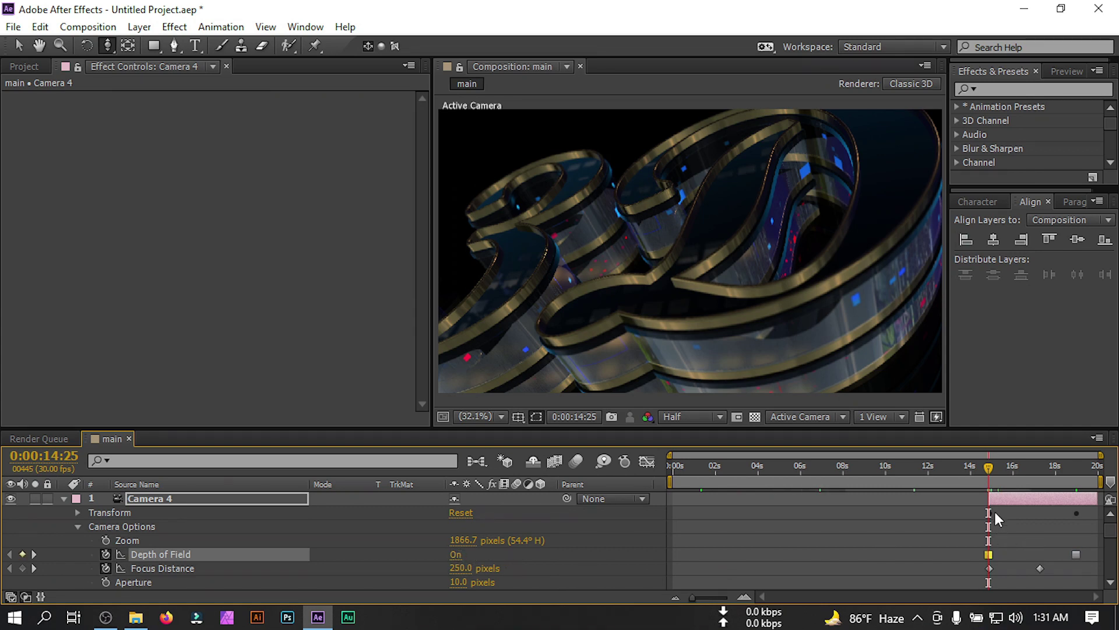
pyautogui.moveTo(989, 466); pyautogui.dragTo(1077, 477)
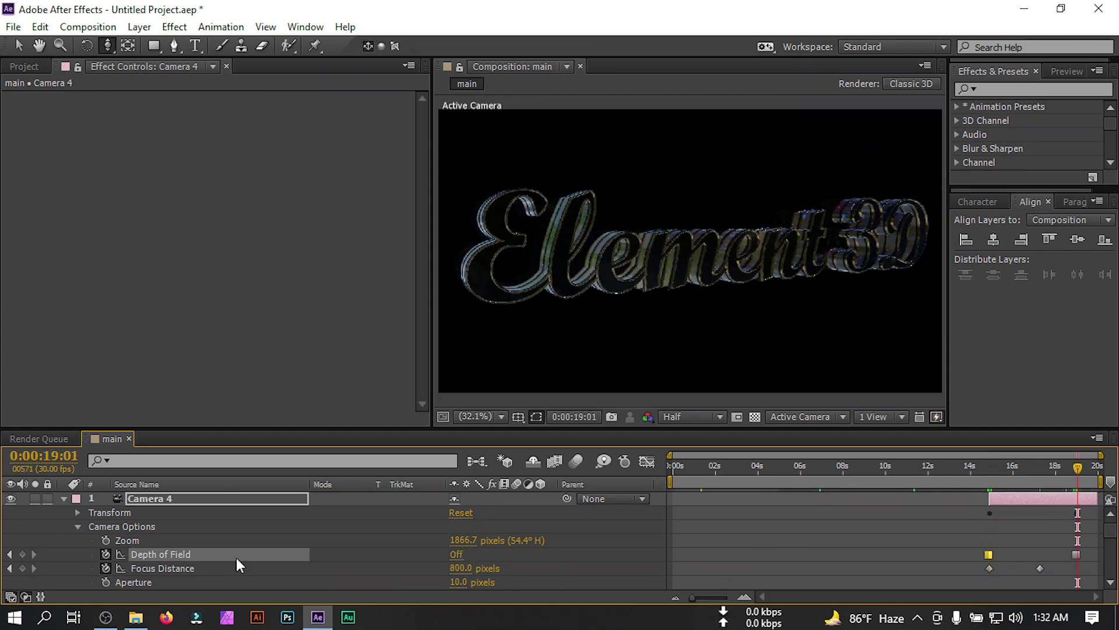
pyautogui.click(63, 499)
pyautogui.scroll(-1, 179, 549)
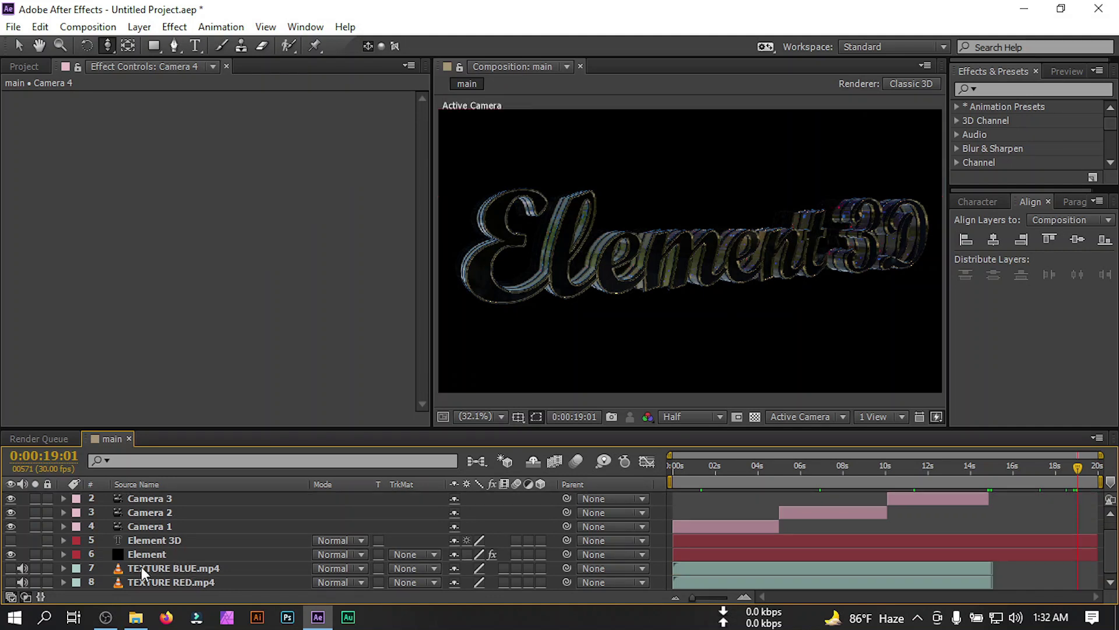
pyautogui.click(161, 552)
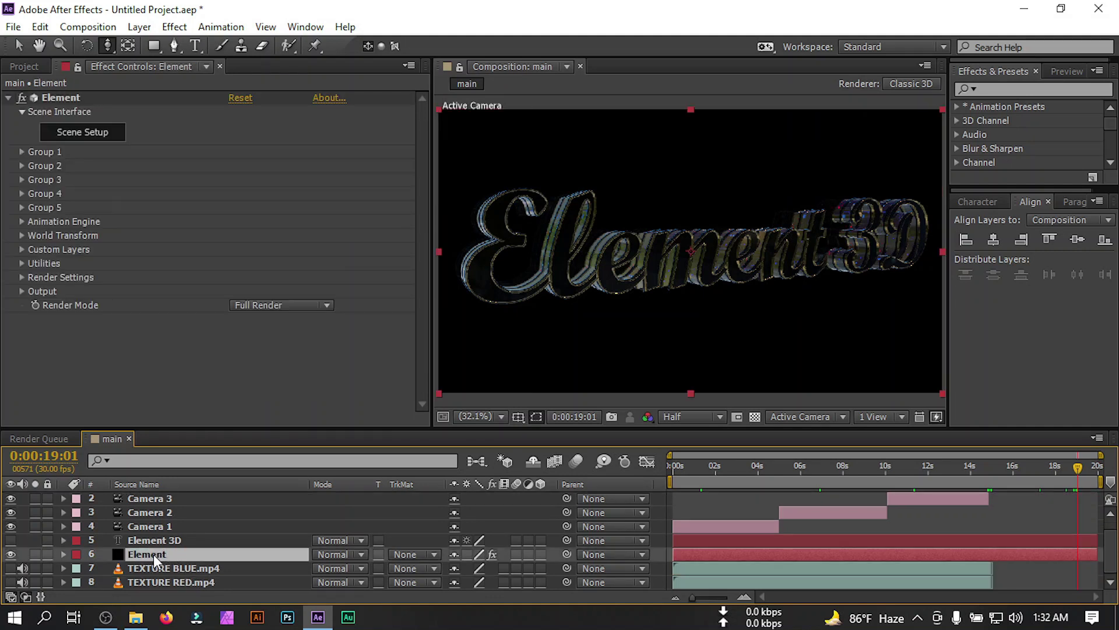
pyautogui.hotkey('ctrl', 'd')
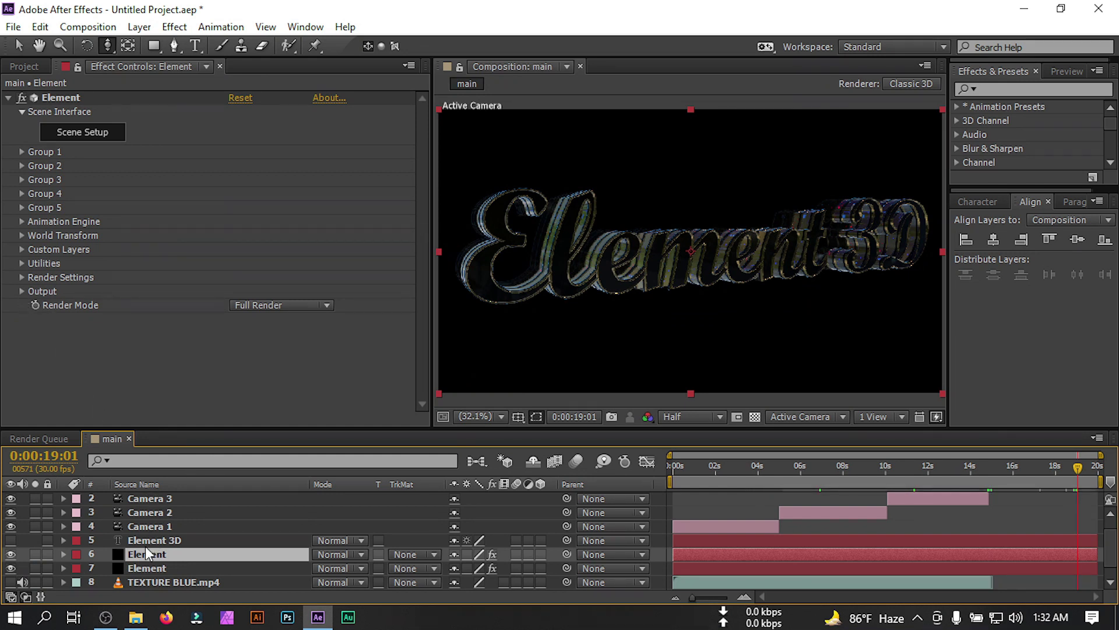
pyautogui.press('Delete')
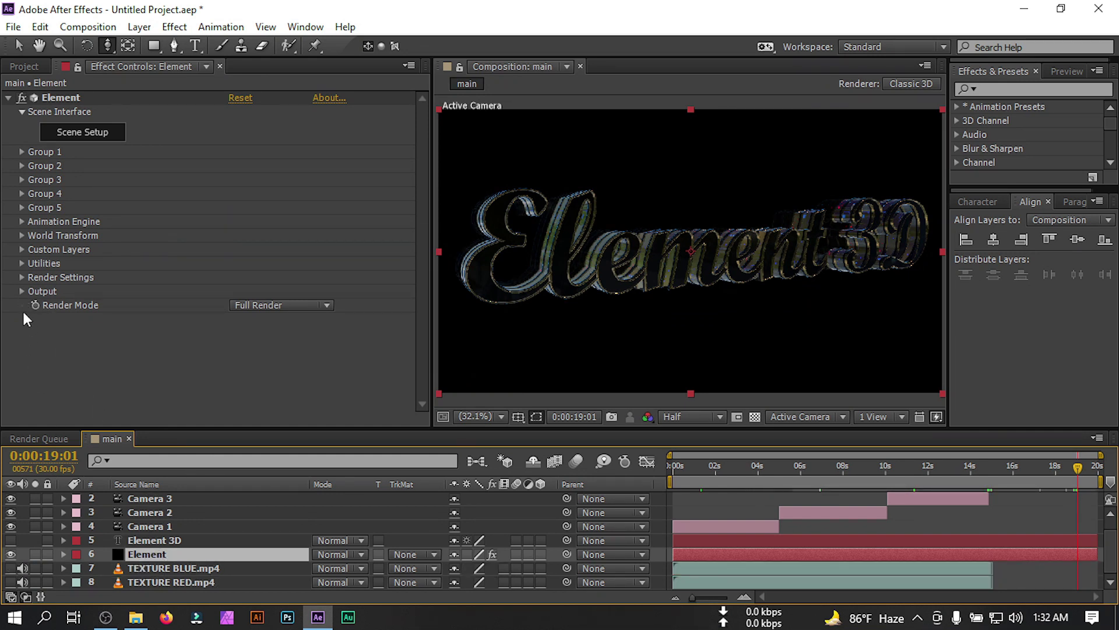
# Step: Enable ambient occlusion in the Element effect's render settings and set the SSAO intensity to 5
pyautogui.click(24, 284)
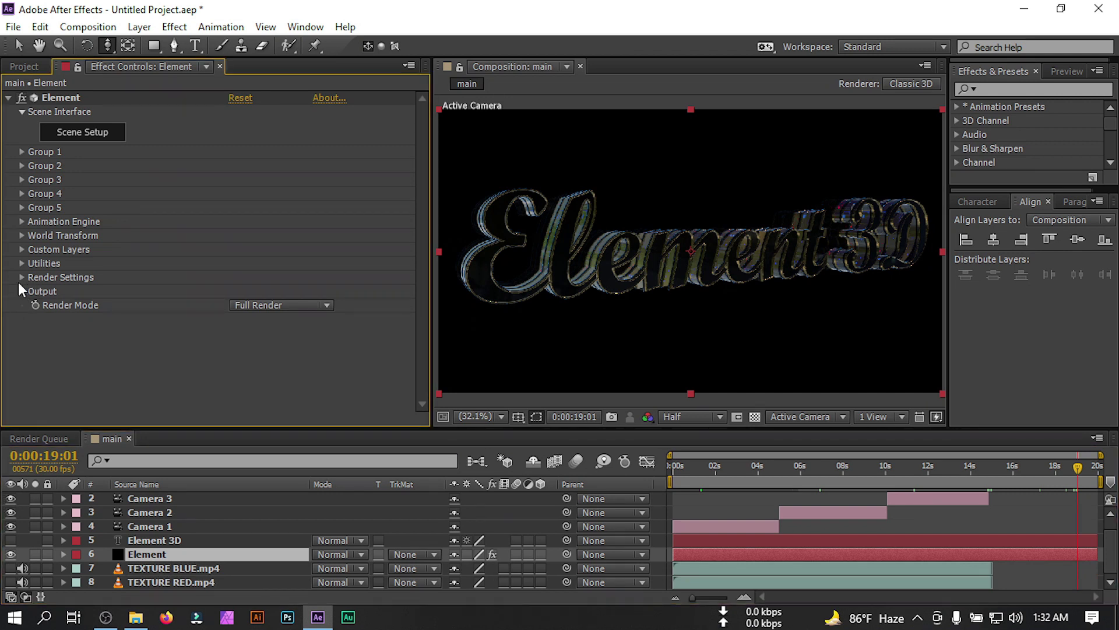
pyautogui.click(22, 278)
pyautogui.scroll(-2, 35, 274)
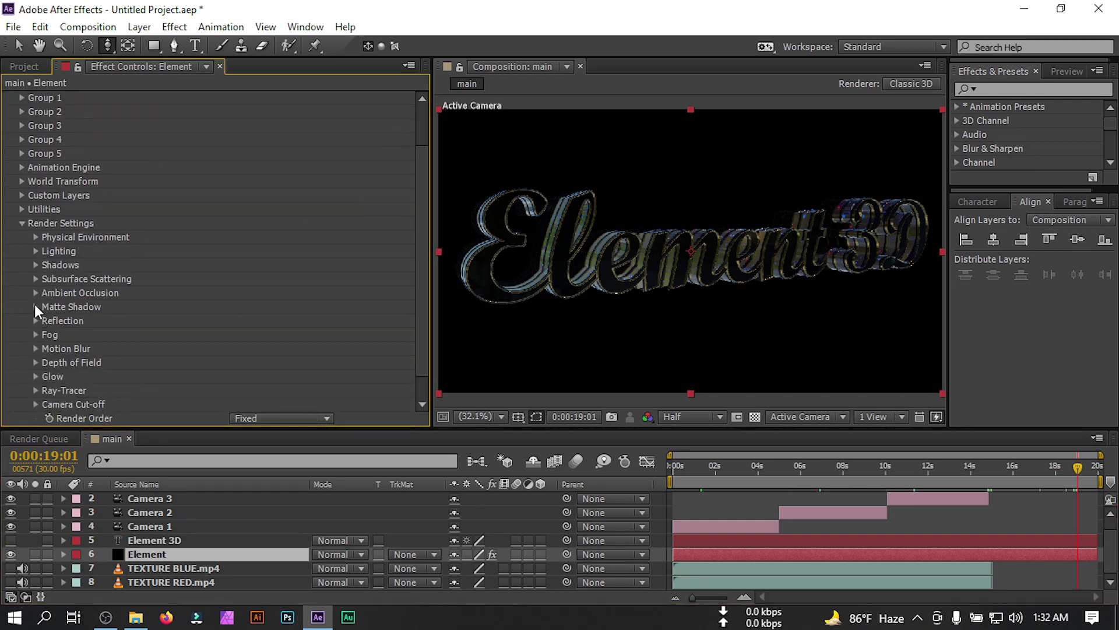
pyautogui.click(37, 296)
pyautogui.scroll(-3, 38, 295)
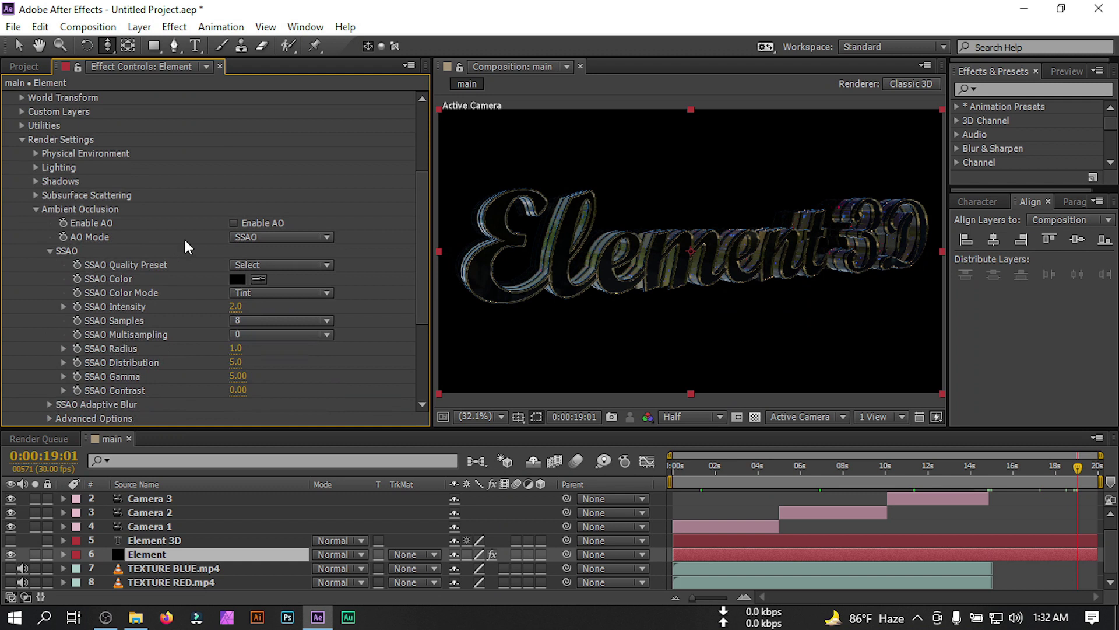
pyautogui.click(233, 222)
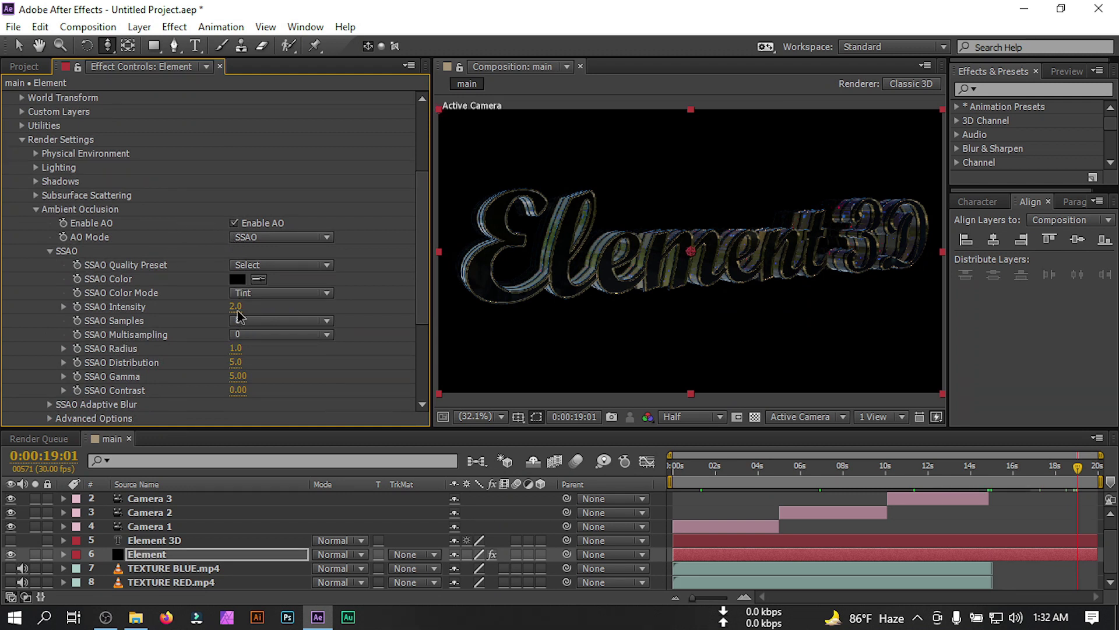
pyautogui.click(238, 307)
pyautogui.write('5')
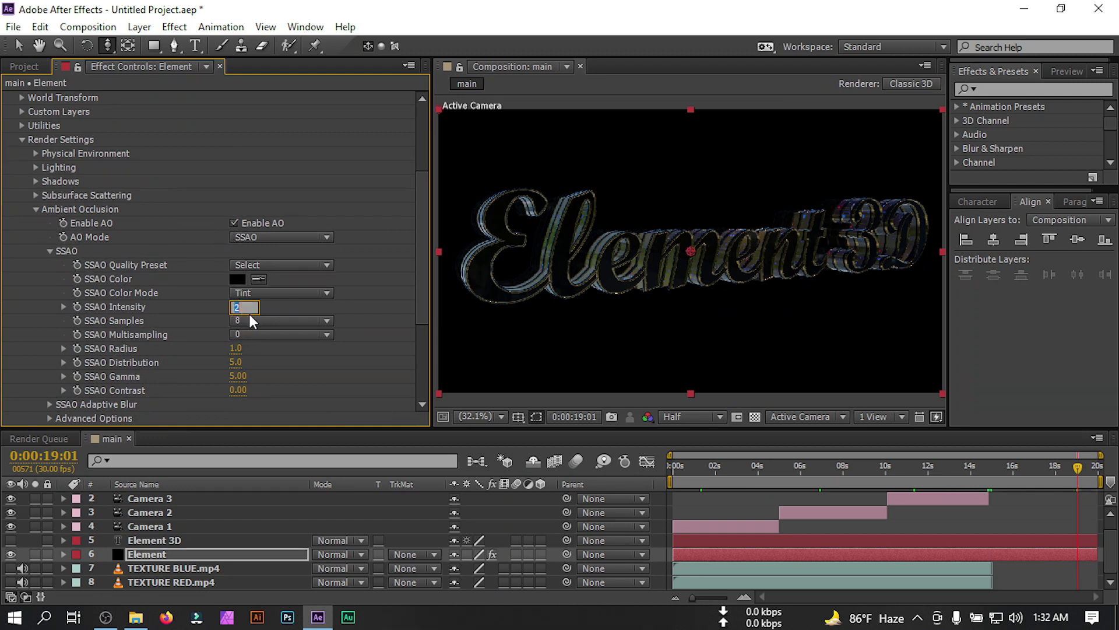
pyautogui.press('Return')
# Step: With the current time at 0:00:01:05, set the Element effect's added lighting to 360 and collapse its render settings
pyautogui.click(700, 469)
pyautogui.click(36, 208)
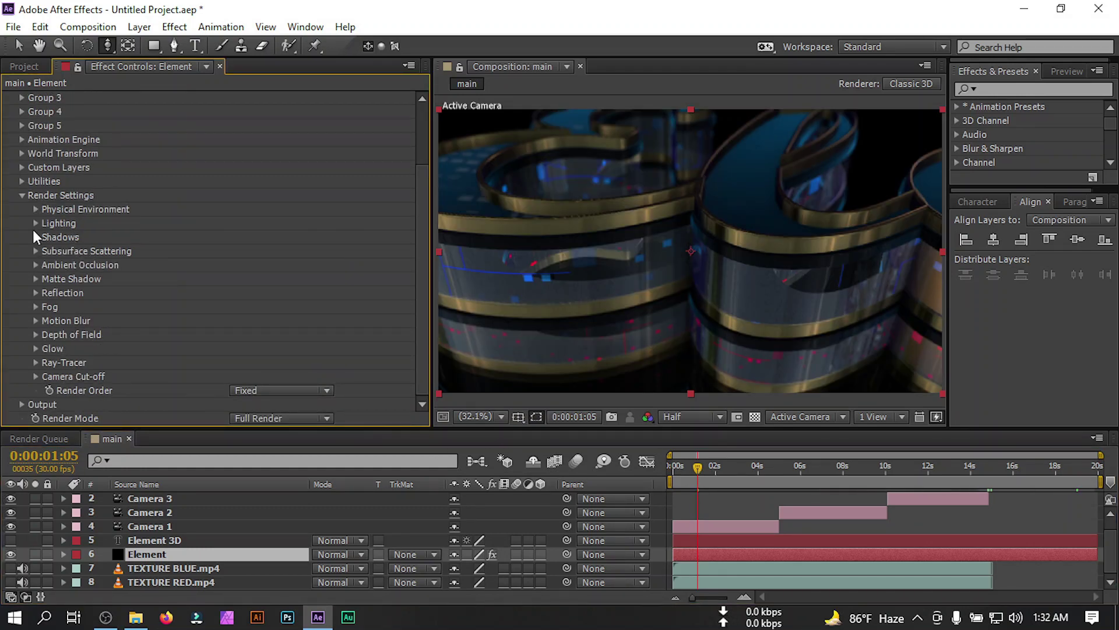
pyautogui.click(36, 222)
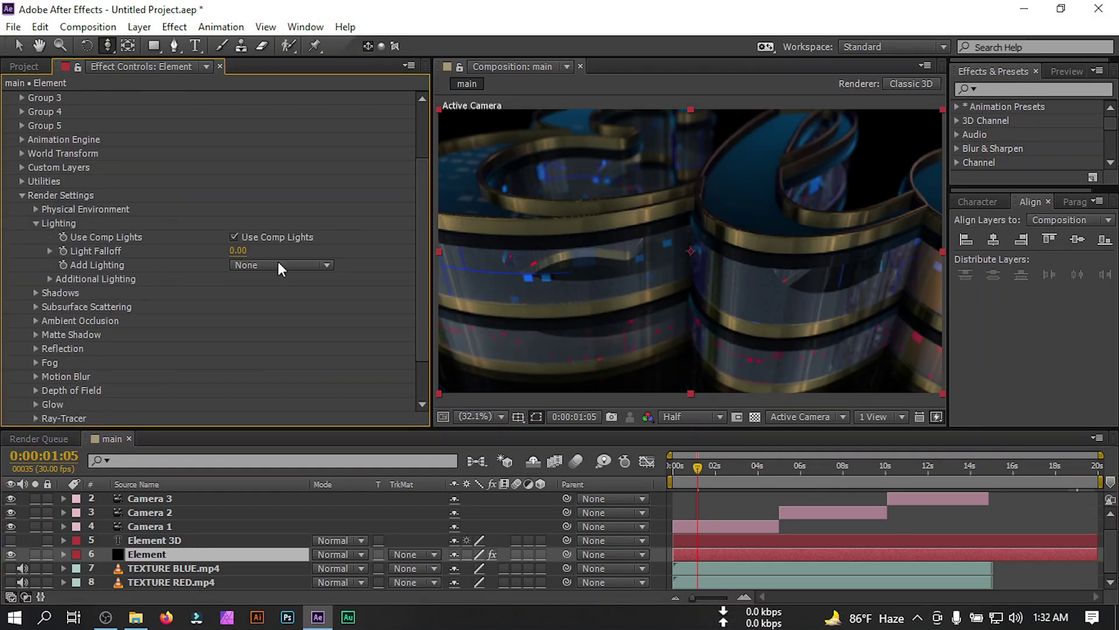
pyautogui.click(285, 264)
pyautogui.click(320, 447)
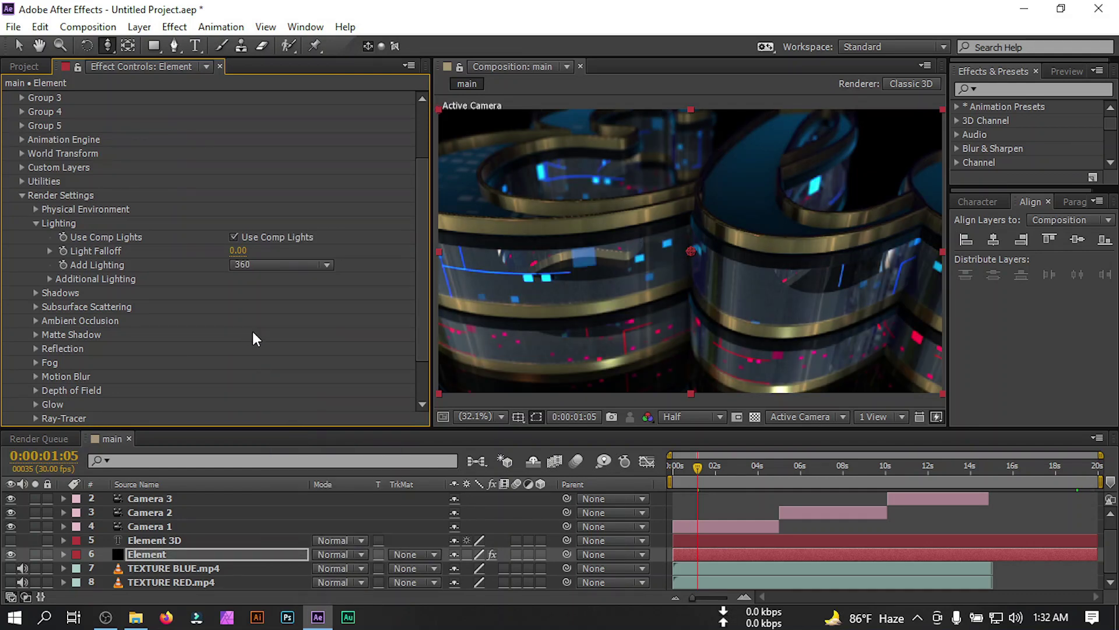
pyautogui.click(38, 224)
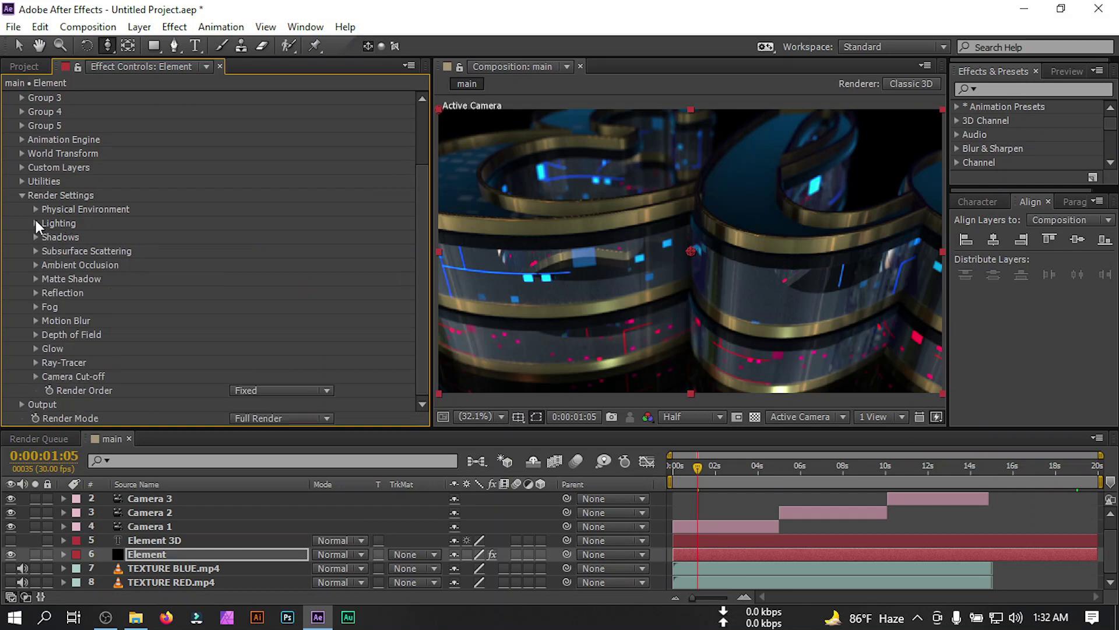
pyautogui.click(21, 195)
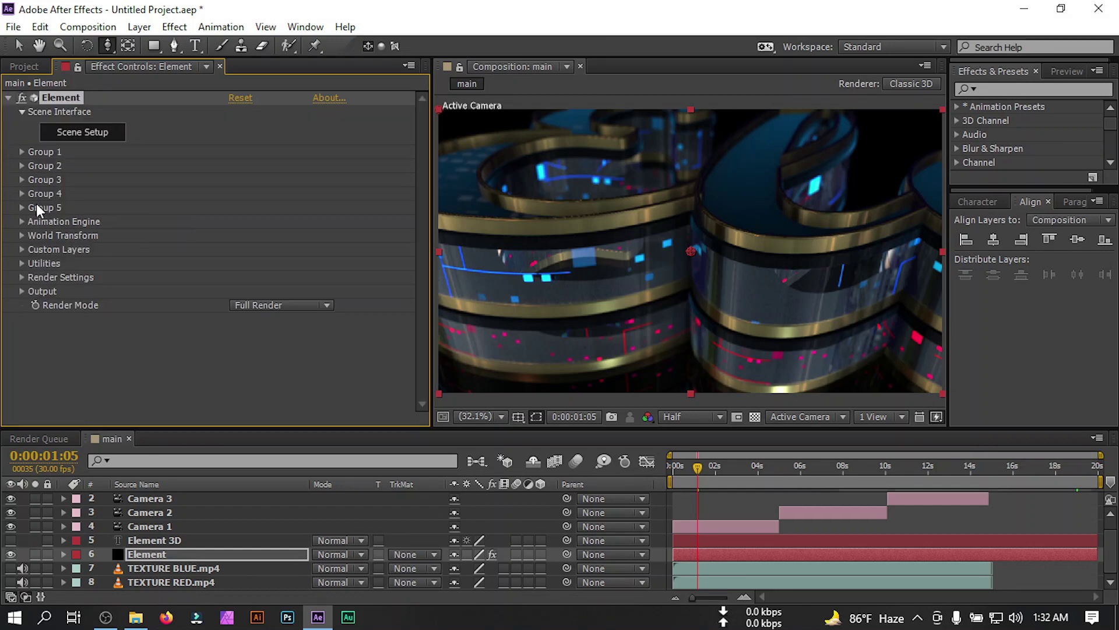
# Step: Duplicate the Element layer
pyautogui.click(142, 551)
pyautogui.hotkey('ctrl', 'd')
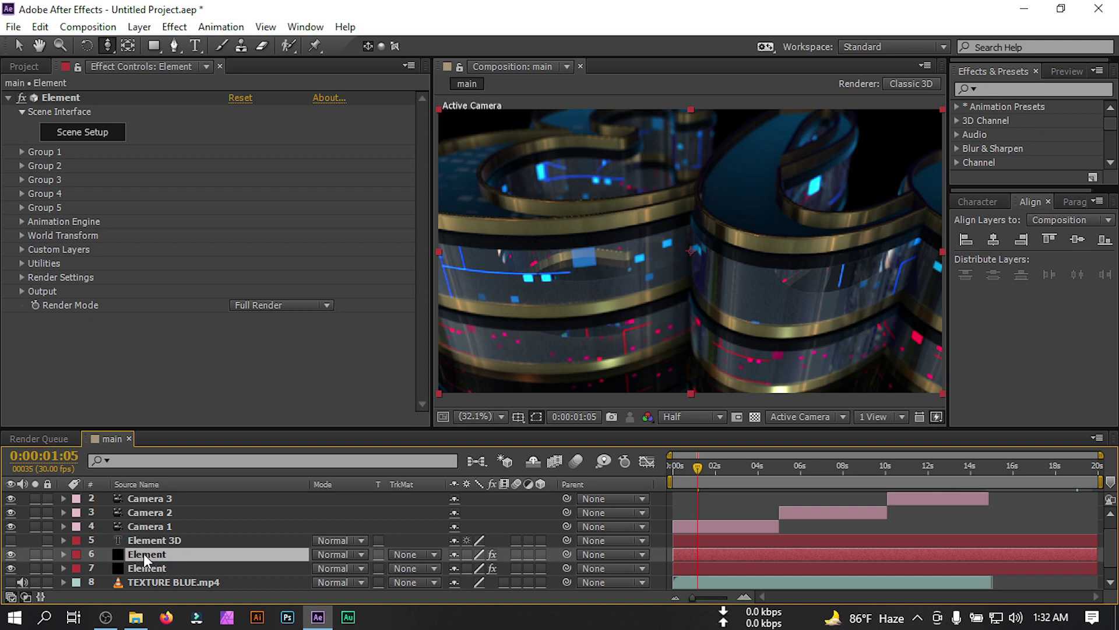
# Step: Set the upper Element layer's output to show only the Illumination pass and collapse the output settings
pyautogui.click(21, 291)
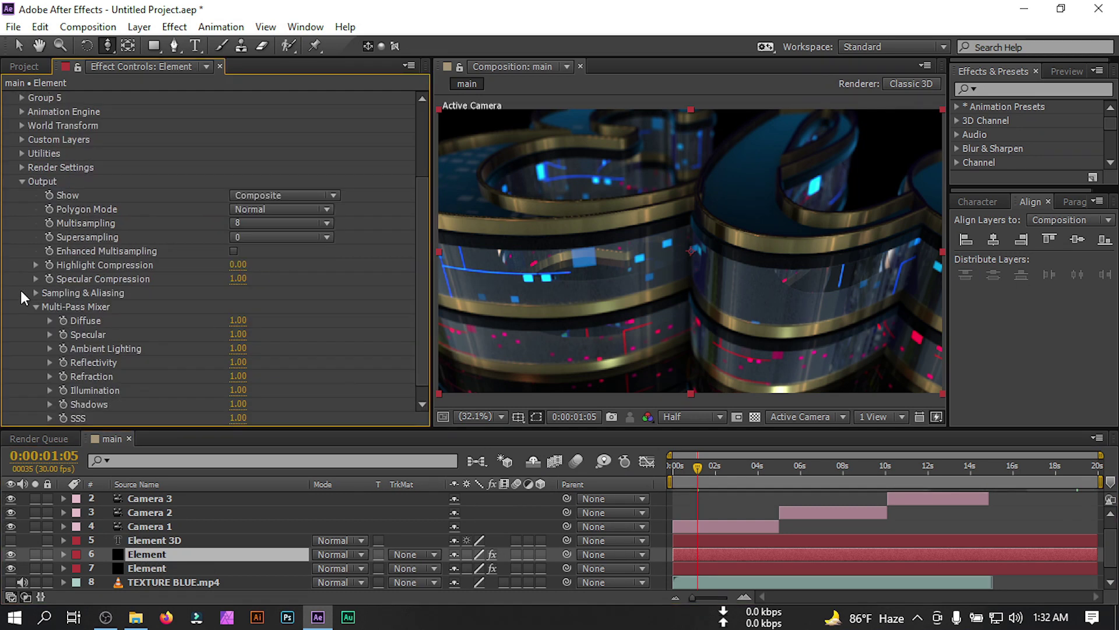
pyautogui.click(247, 196)
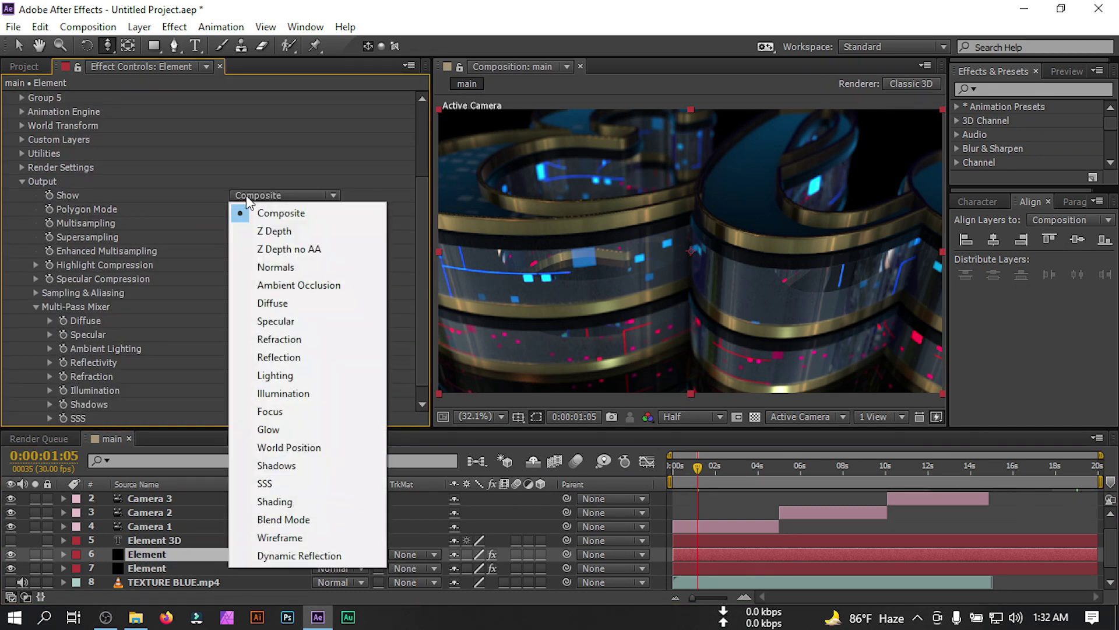
pyautogui.click(298, 393)
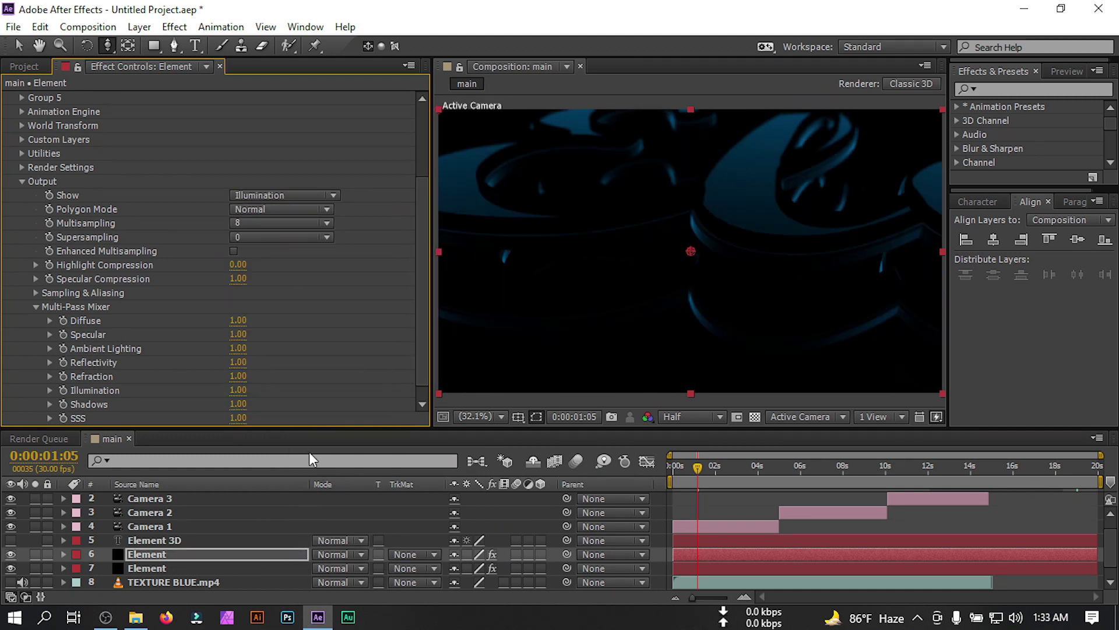
pyautogui.click(145, 555)
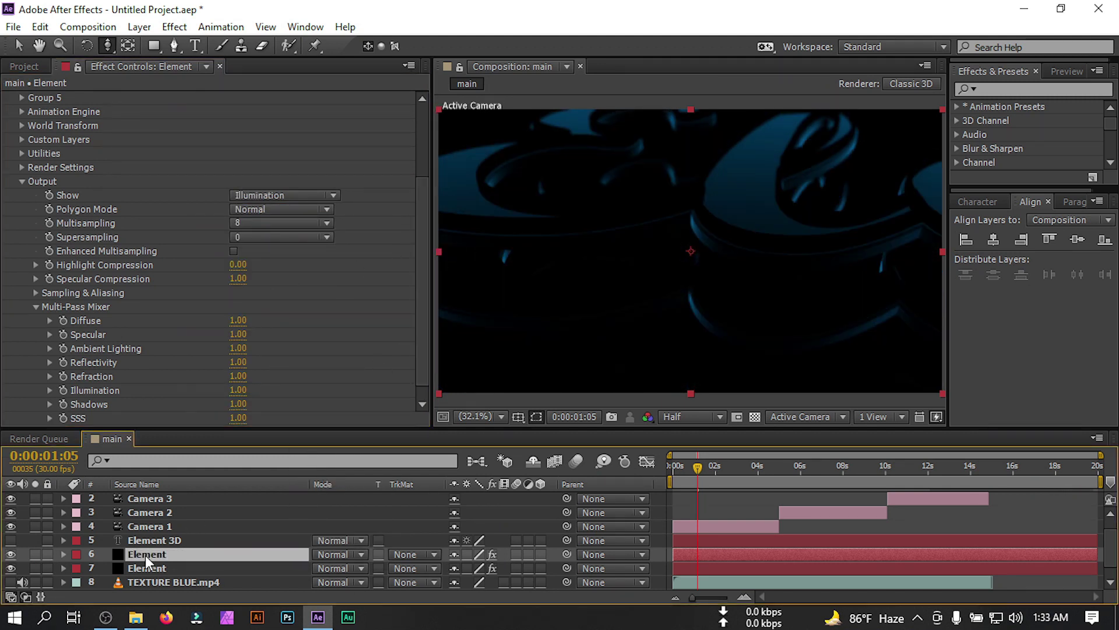
pyautogui.click(22, 182)
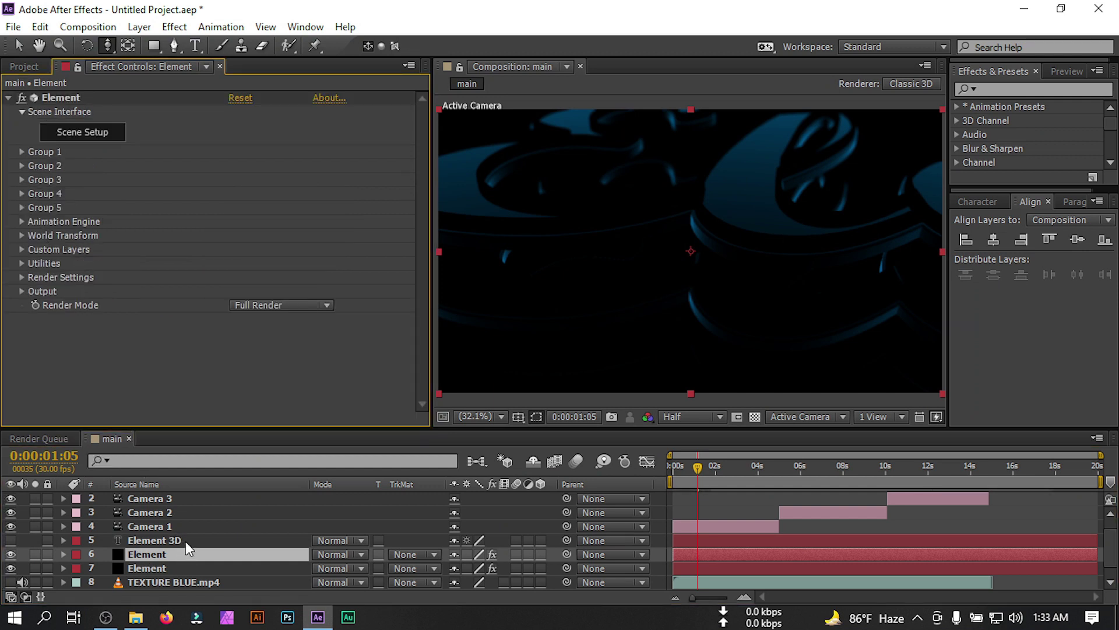
# Step: Apply the Glow effect to the upper Element layer
pyautogui.click(144, 542)
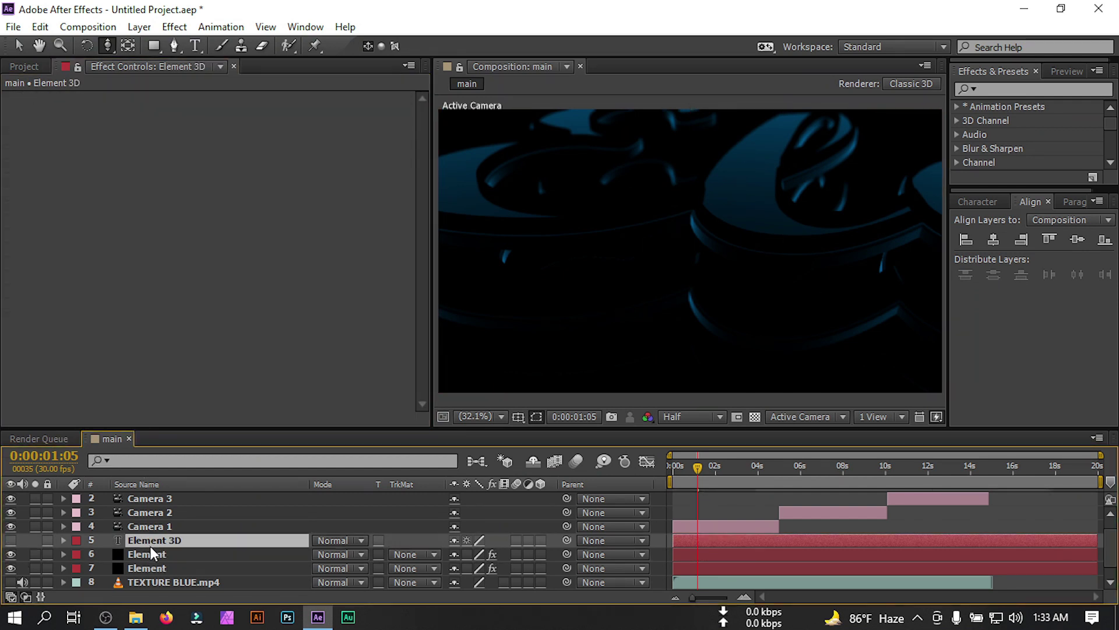
pyautogui.click(148, 553)
pyautogui.hotkey('ctrl', 'space')
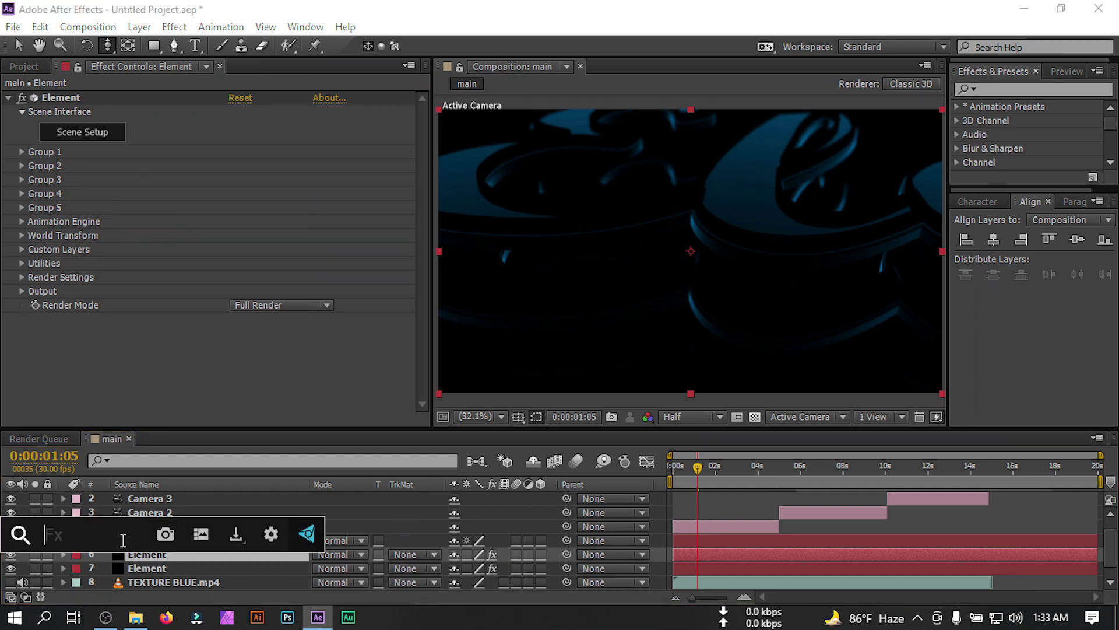
pyautogui.write('glow')
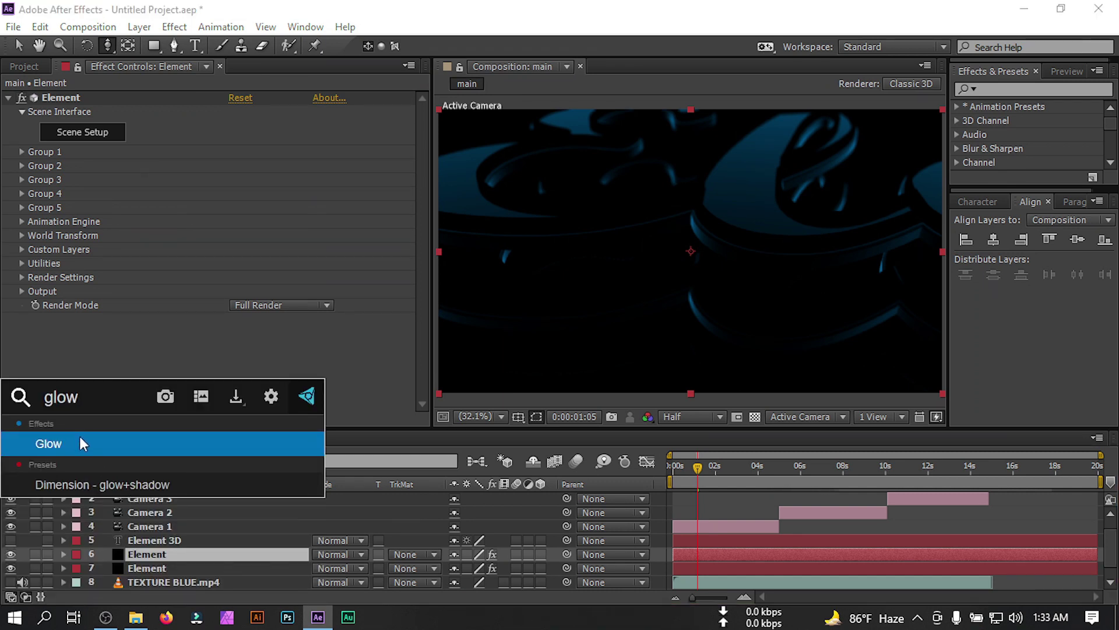
pyautogui.press('Return')
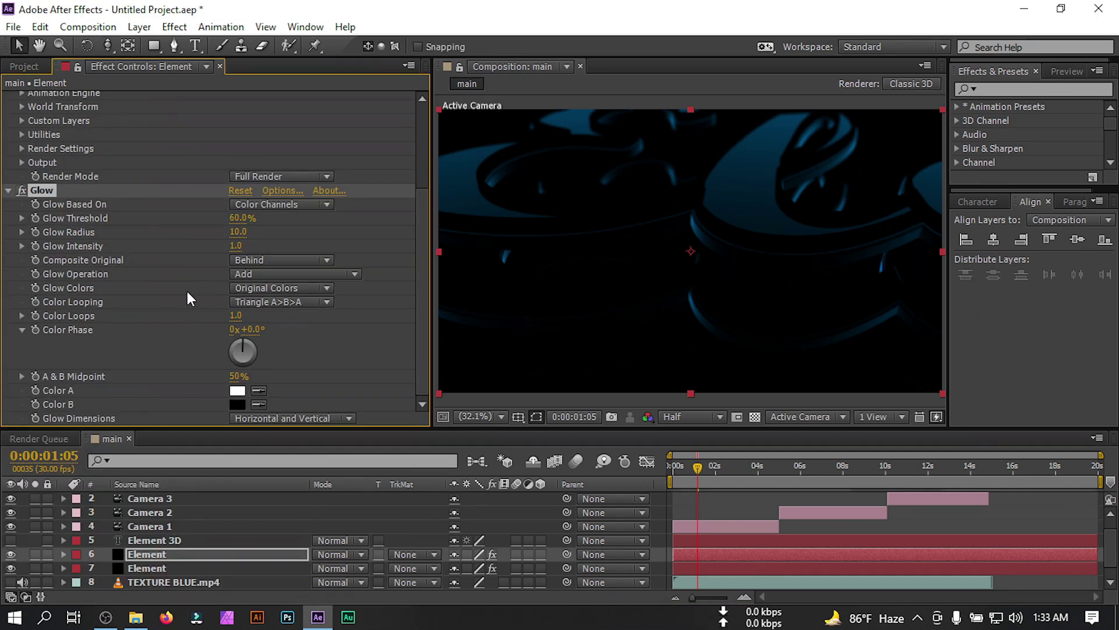
# Step: Set the glow threshold to 40% and the upper Element layer's blending mode to Screen
pyautogui.click(238, 218)
pyautogui.write('40')
pyautogui.press('Return')
pyautogui.click(336, 555)
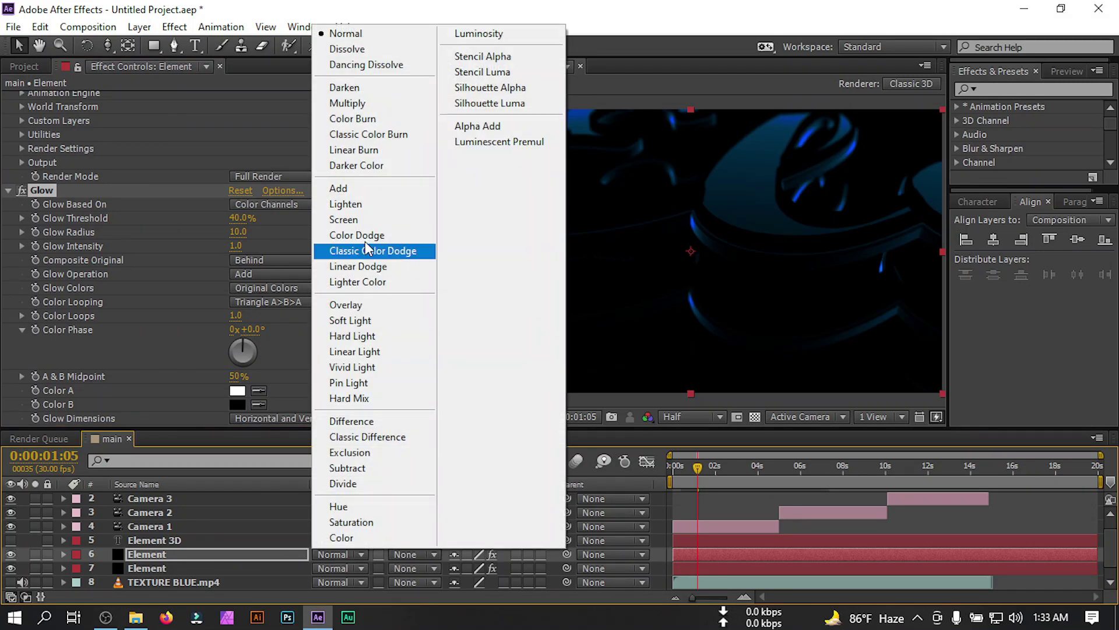
pyautogui.click(344, 220)
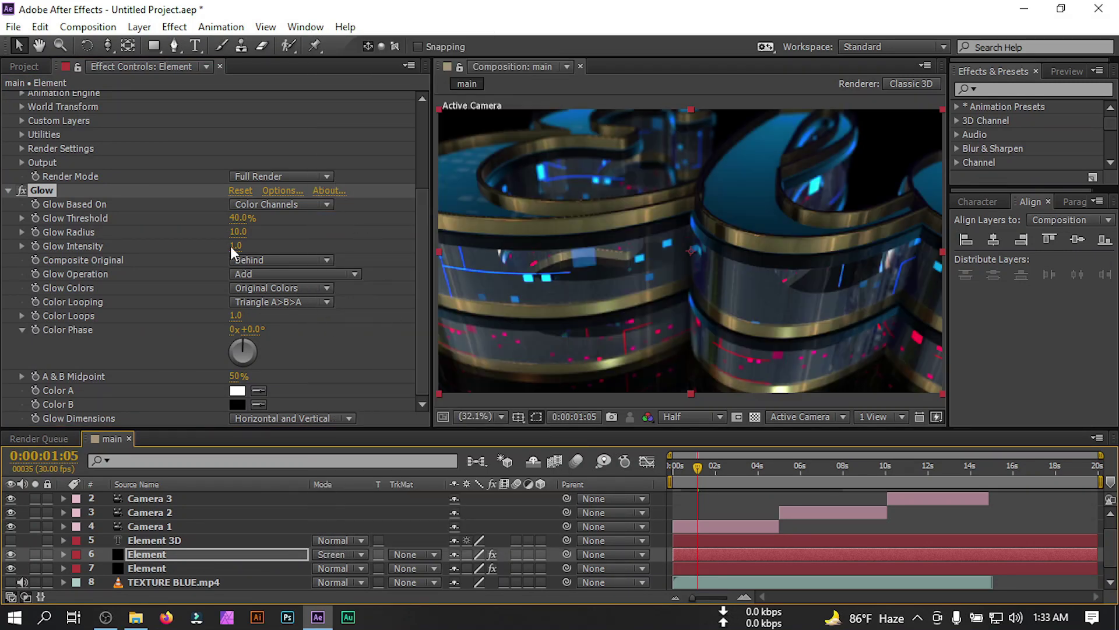
# Step: Set the glow radius to 200 and the glow intensity to 10
pyautogui.click(242, 232)
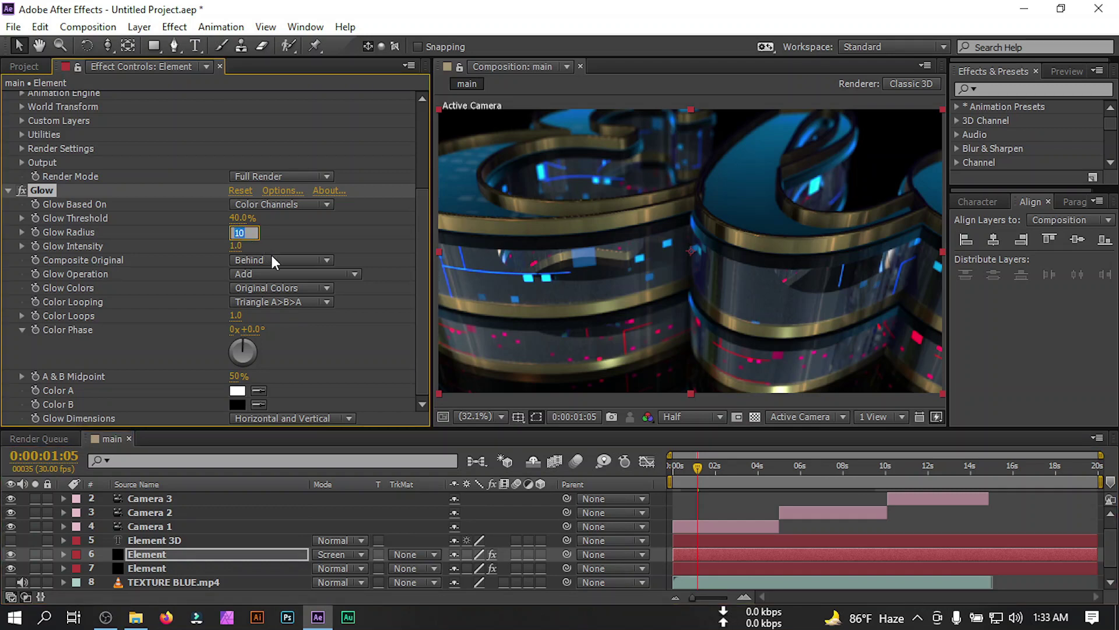
pyautogui.write('200')
pyautogui.press('Return')
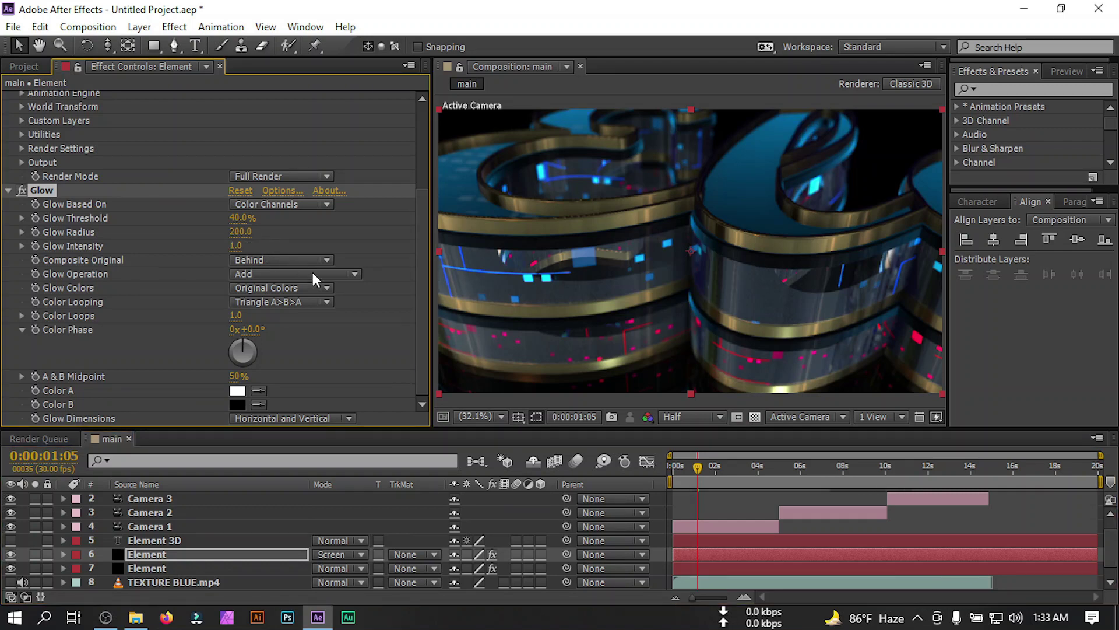
pyautogui.click(238, 245)
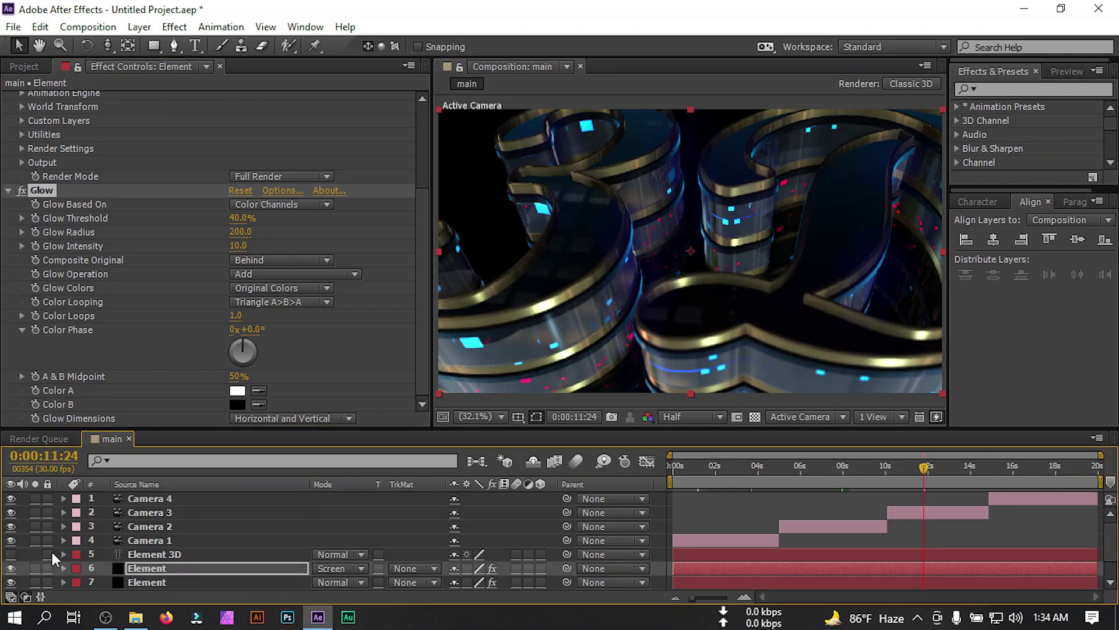
# Step: Collapse the Glow and Element effects and preview the composition from the first frame
pyautogui.click(8, 190)
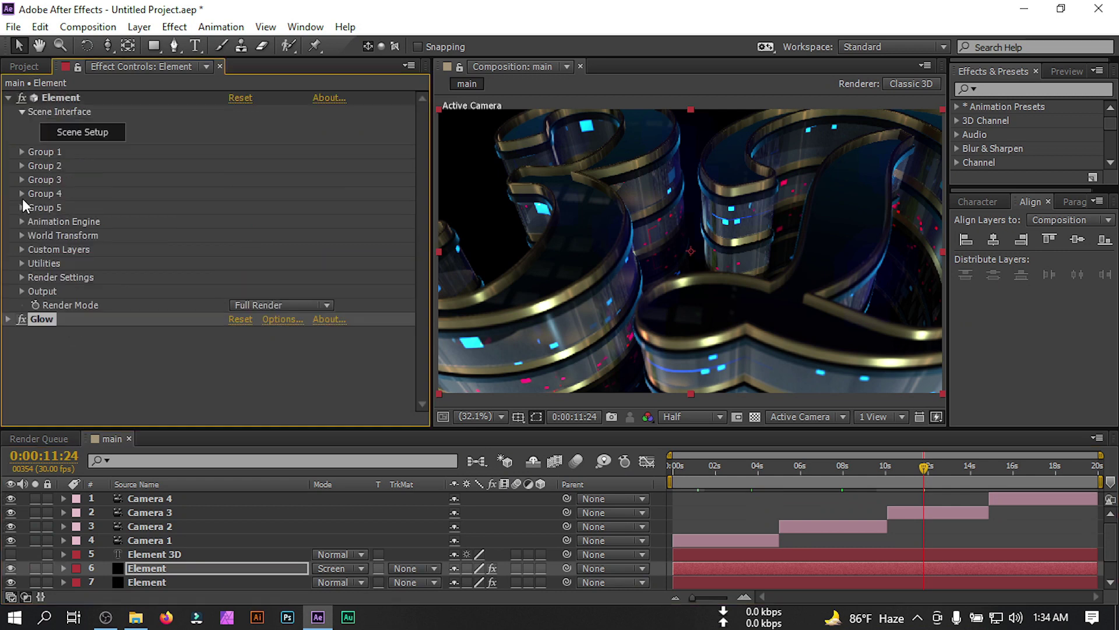
pyautogui.click(8, 98)
pyautogui.press('Home')
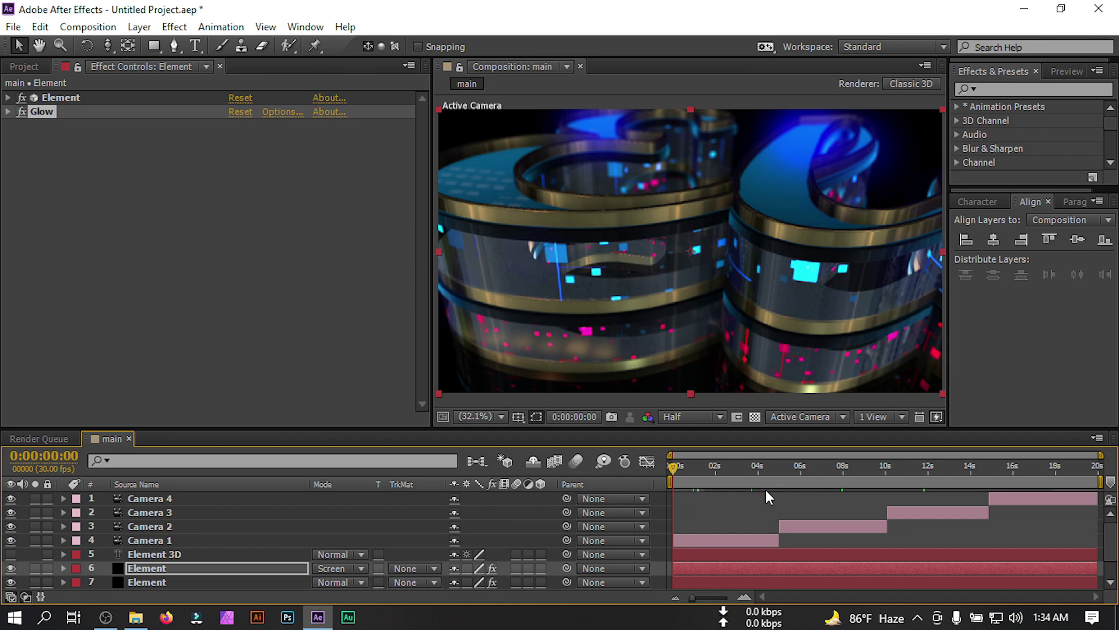
pyautogui.press('space')
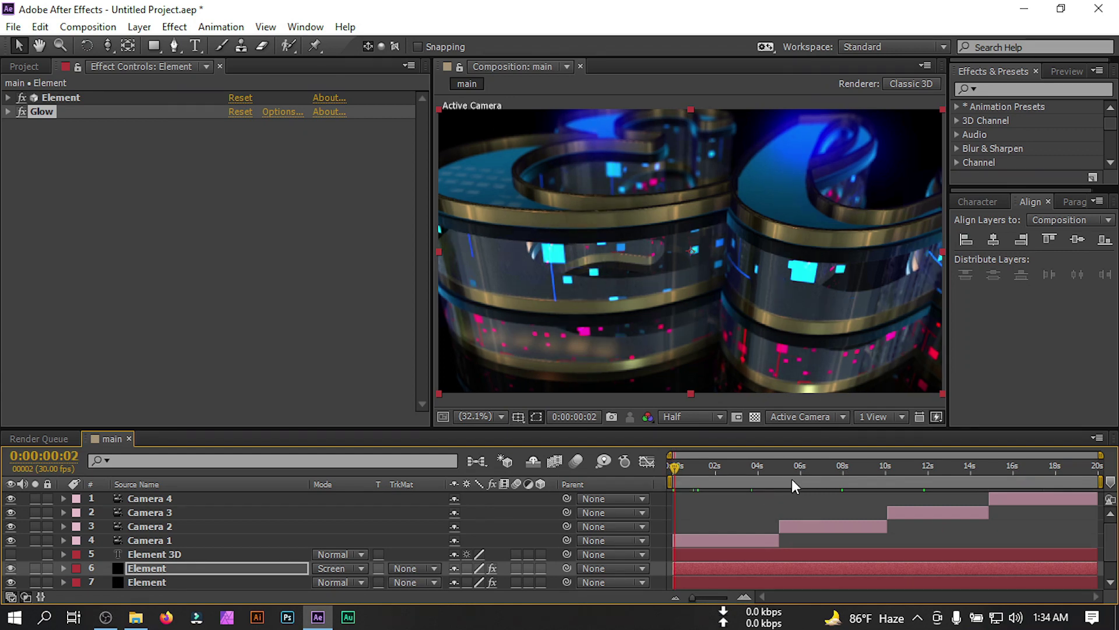